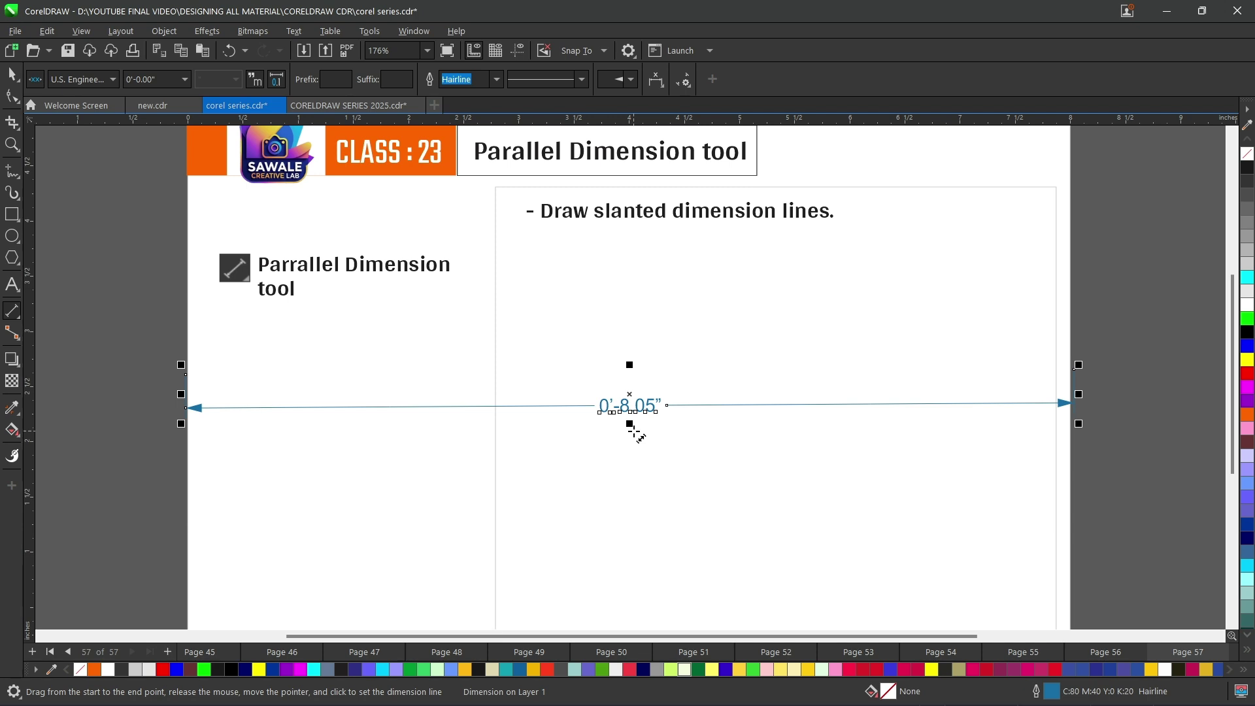
Step: Change the dimension style of the page-wide parallel dimension to Decimal
{"action": "scroll", "coordinate": [634, 433], "scroll_direction": "up", "scroll_amount": 1}
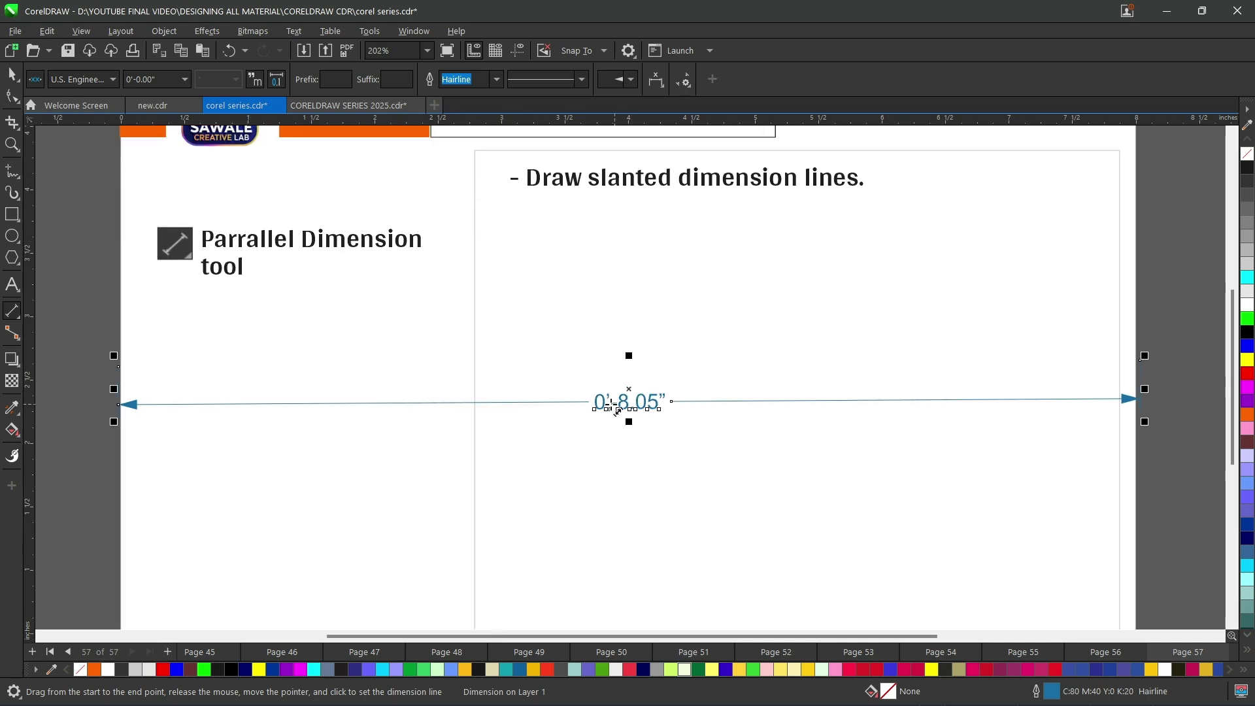
{"action": "scroll", "coordinate": [632, 425], "scroll_direction": "up", "scroll_amount": 1}
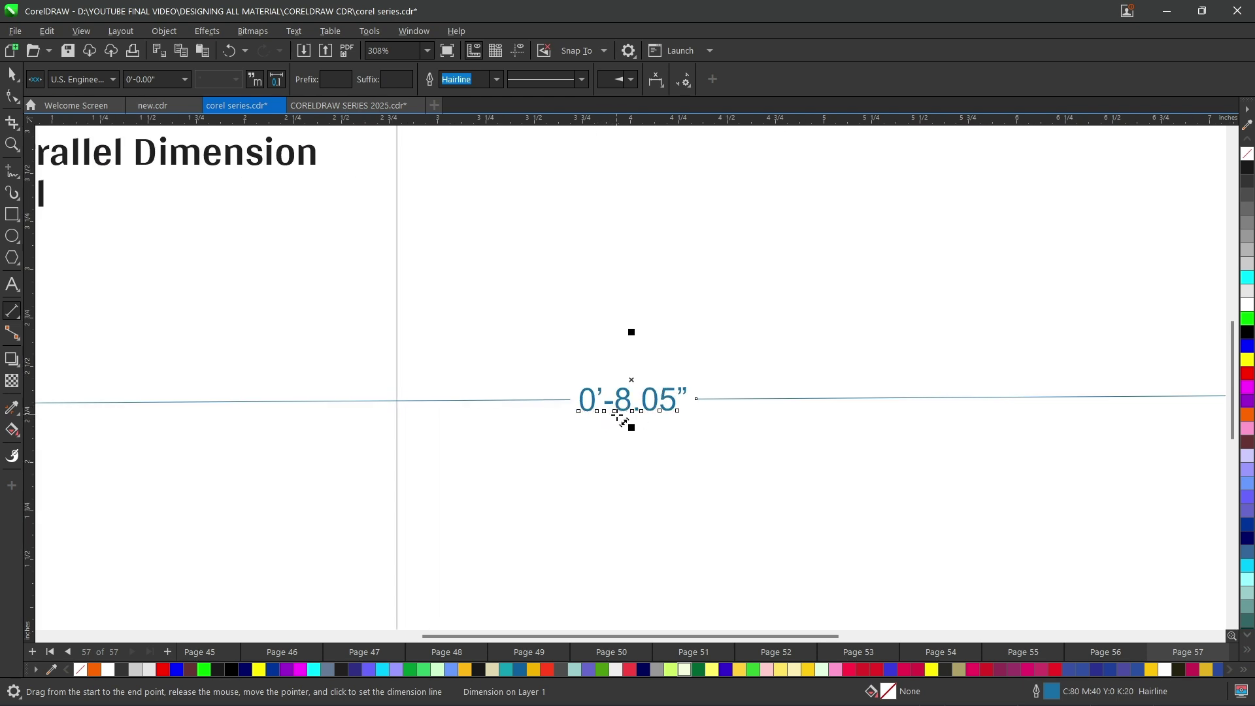
{"action": "left_click", "coordinate": [114, 81]}
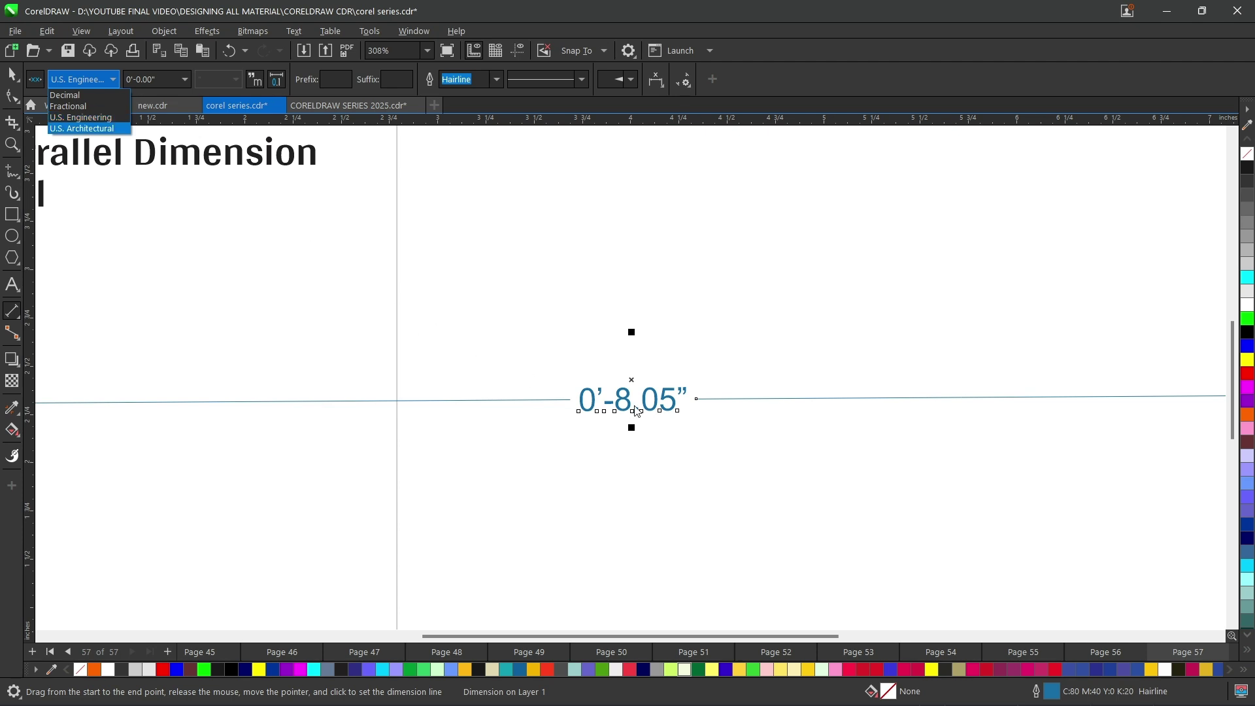
{"action": "left_click", "coordinate": [65, 95]}
{"action": "scroll", "coordinate": [595, 412], "scroll_direction": "up", "scroll_amount": 4}
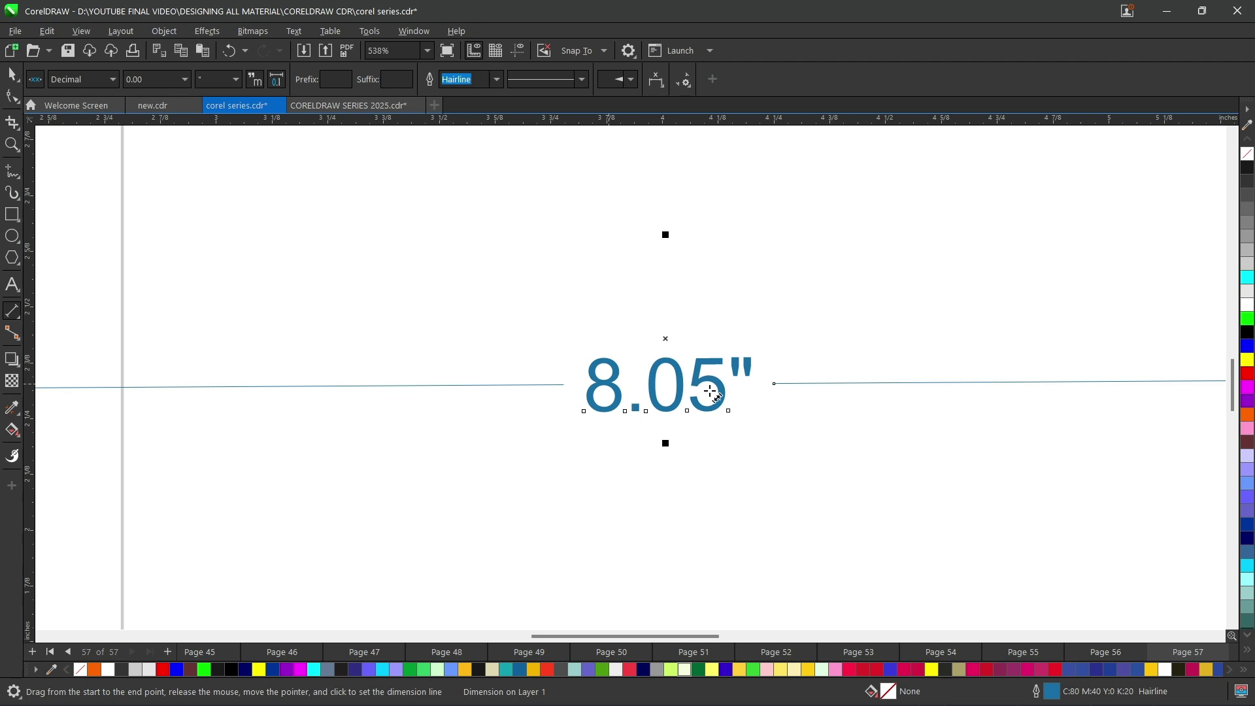
{"action": "scroll", "coordinate": [681, 396], "scroll_direction": "down", "scroll_amount": 1}
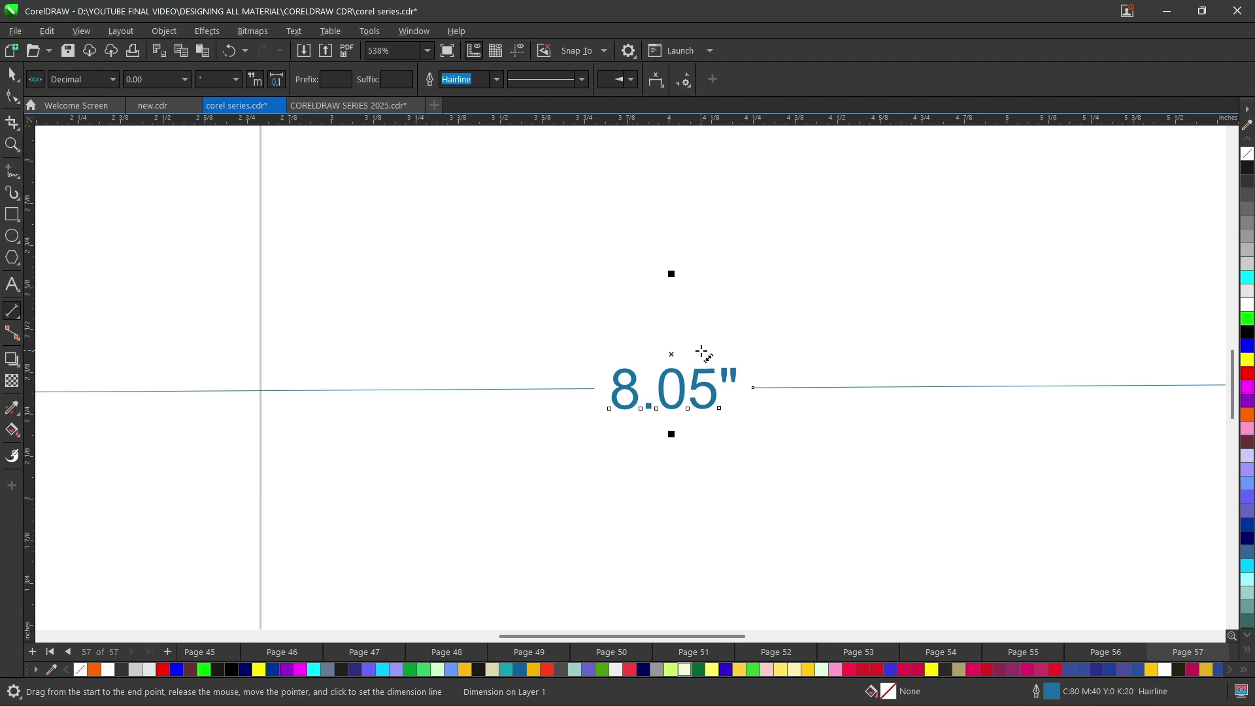
{"action": "scroll", "coordinate": [597, 342], "scroll_direction": "down", "scroll_amount": 5}
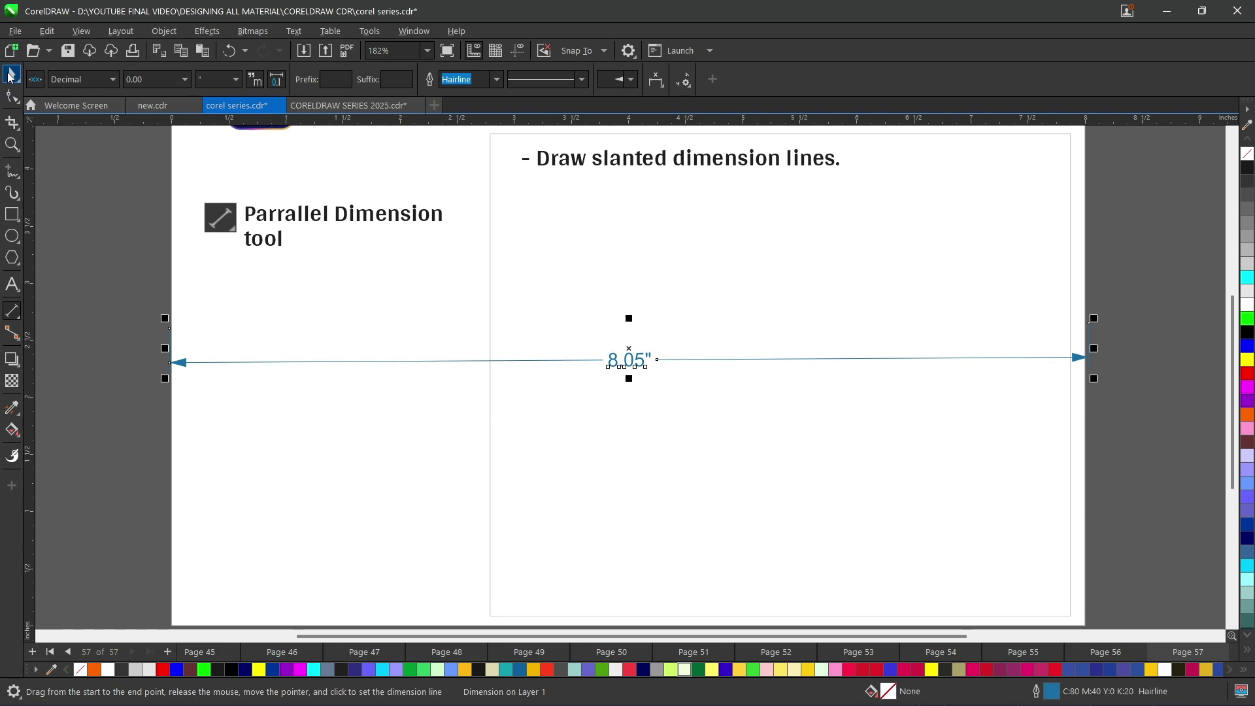
Step: Delete the page-wide parallel dimension together with its text
{"action": "left_click", "coordinate": [11, 76]}
{"action": "left_click", "coordinate": [1072, 493]}
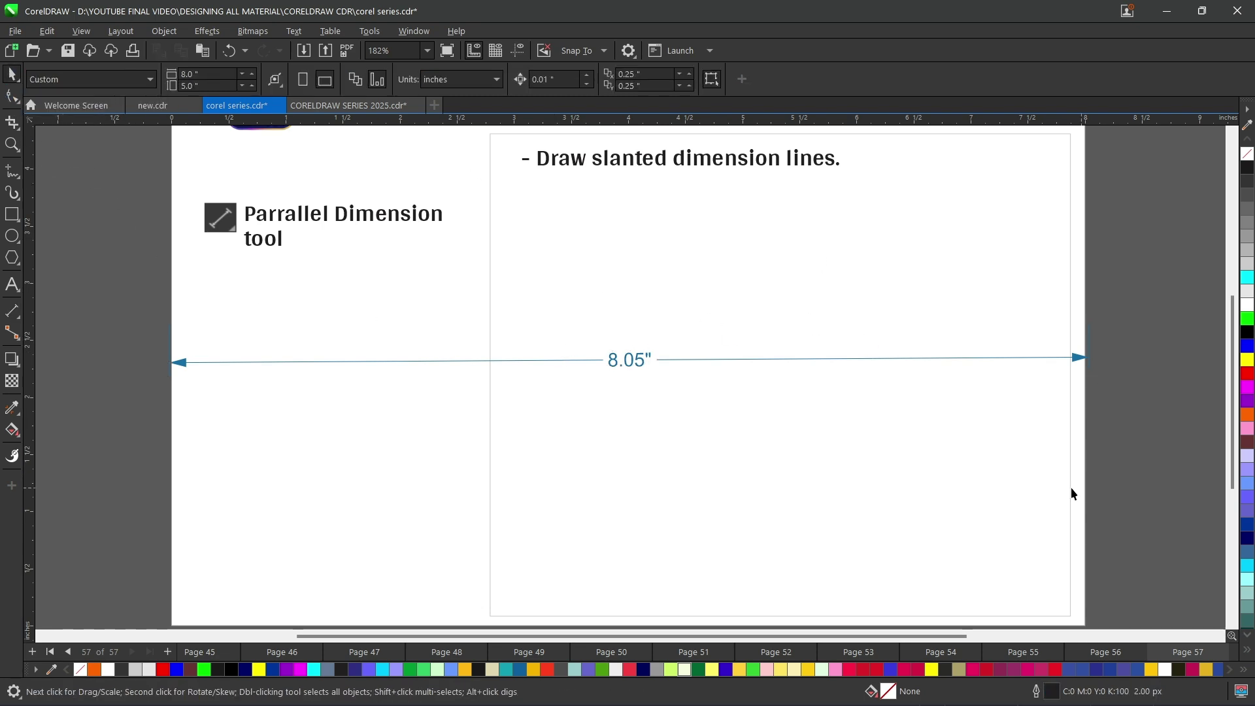
{"action": "left_click", "coordinate": [195, 75]}
{"action": "left_click", "coordinate": [614, 364]}
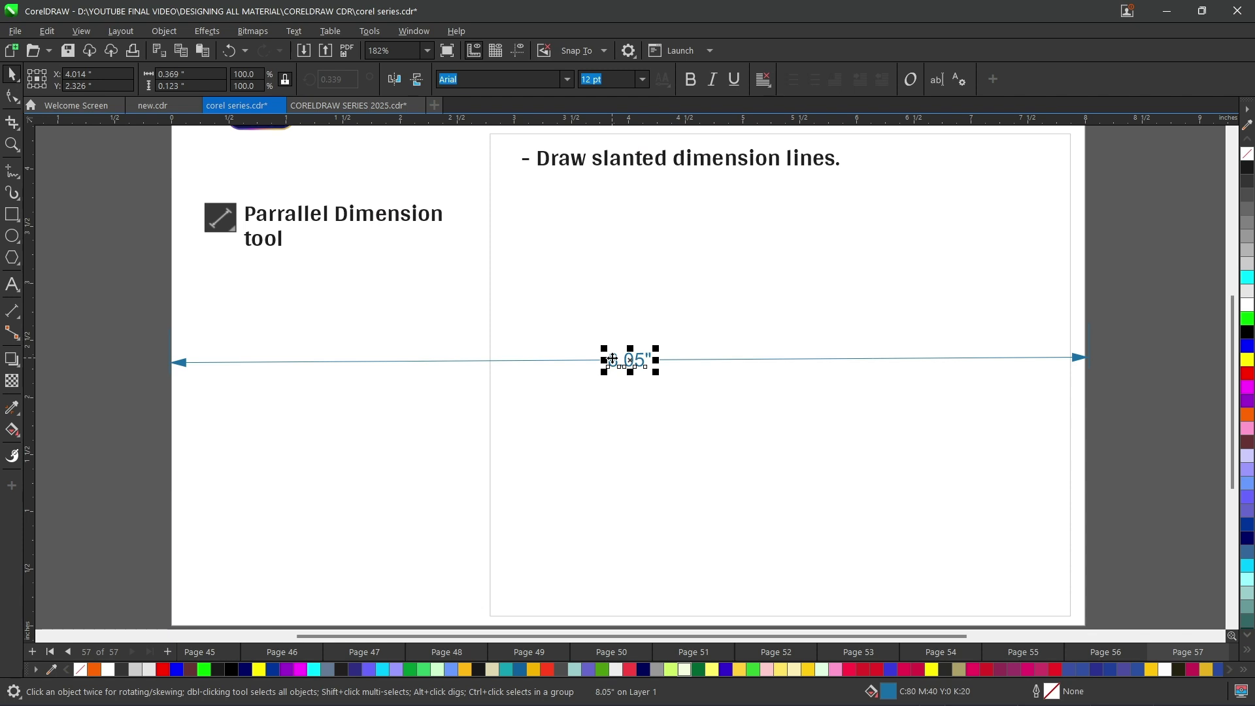
{"action": "key", "text": "Delete"}
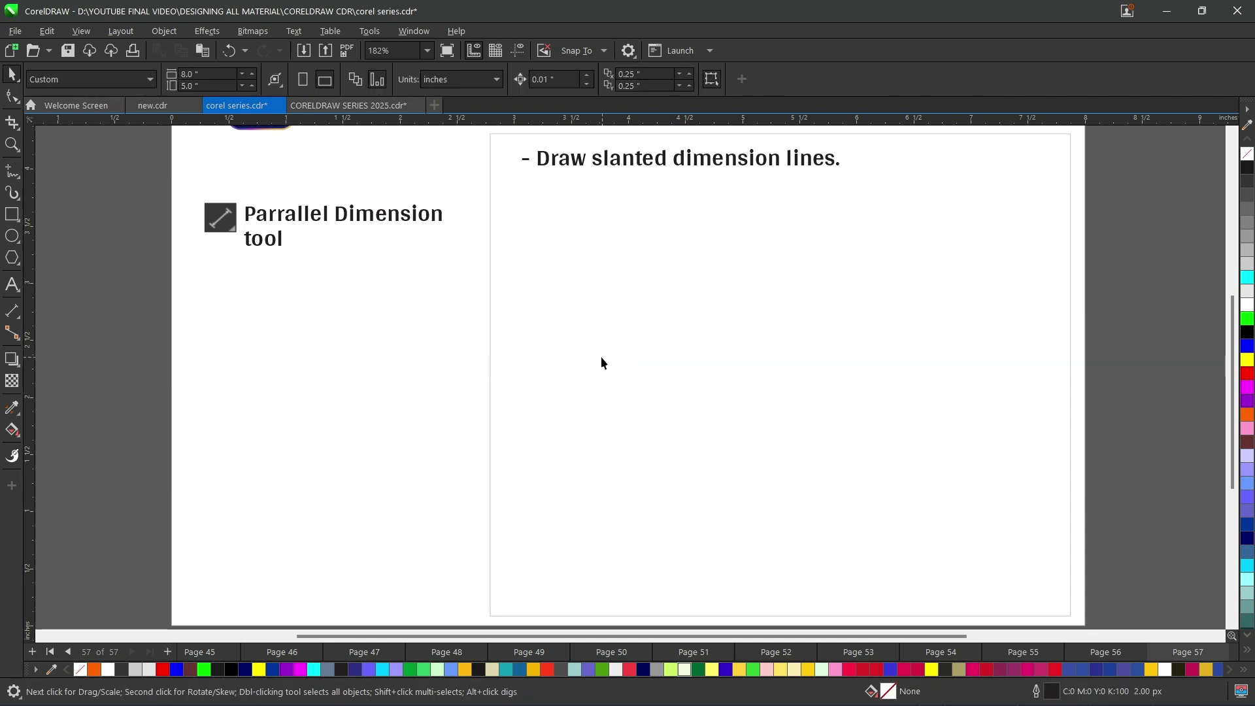
Step: Draw a rectangle about 4.05 × 2.21 inches inside the content frame and activate the Parallel Dimension tool
{"action": "left_click", "coordinate": [12, 216]}
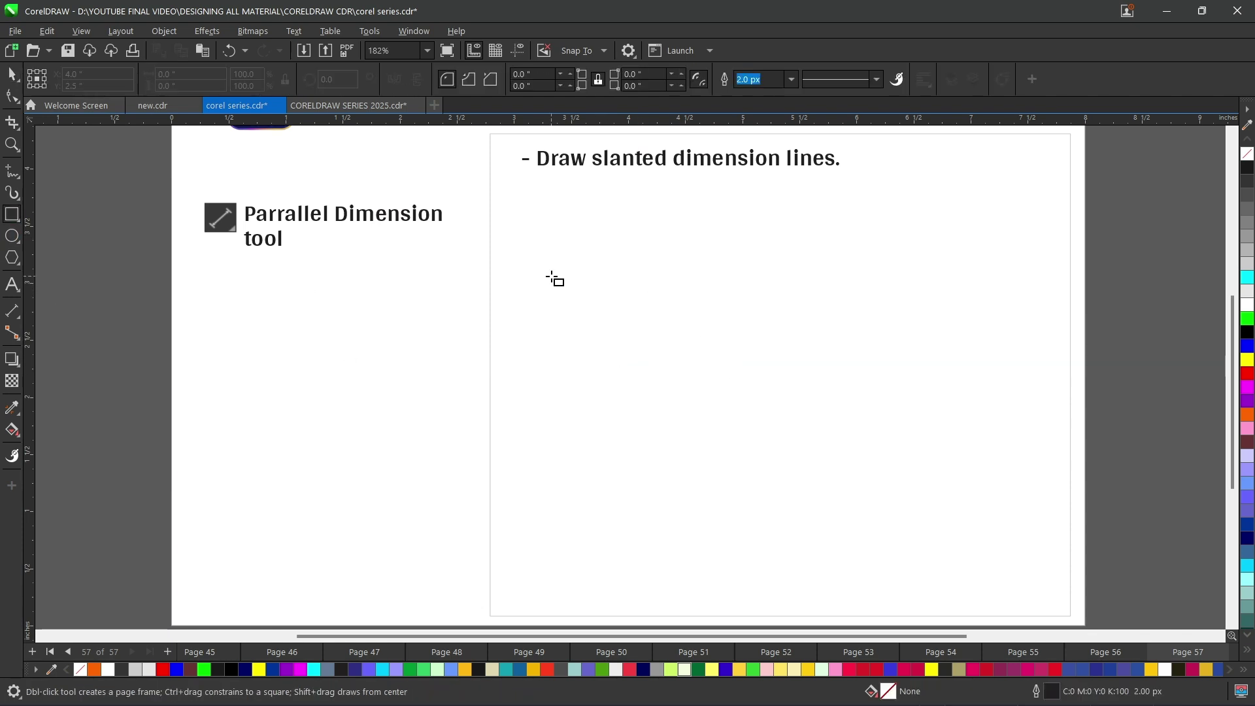
{"action": "left_click_drag", "start_coordinate": [551, 248], "coordinate": [1014, 501]}
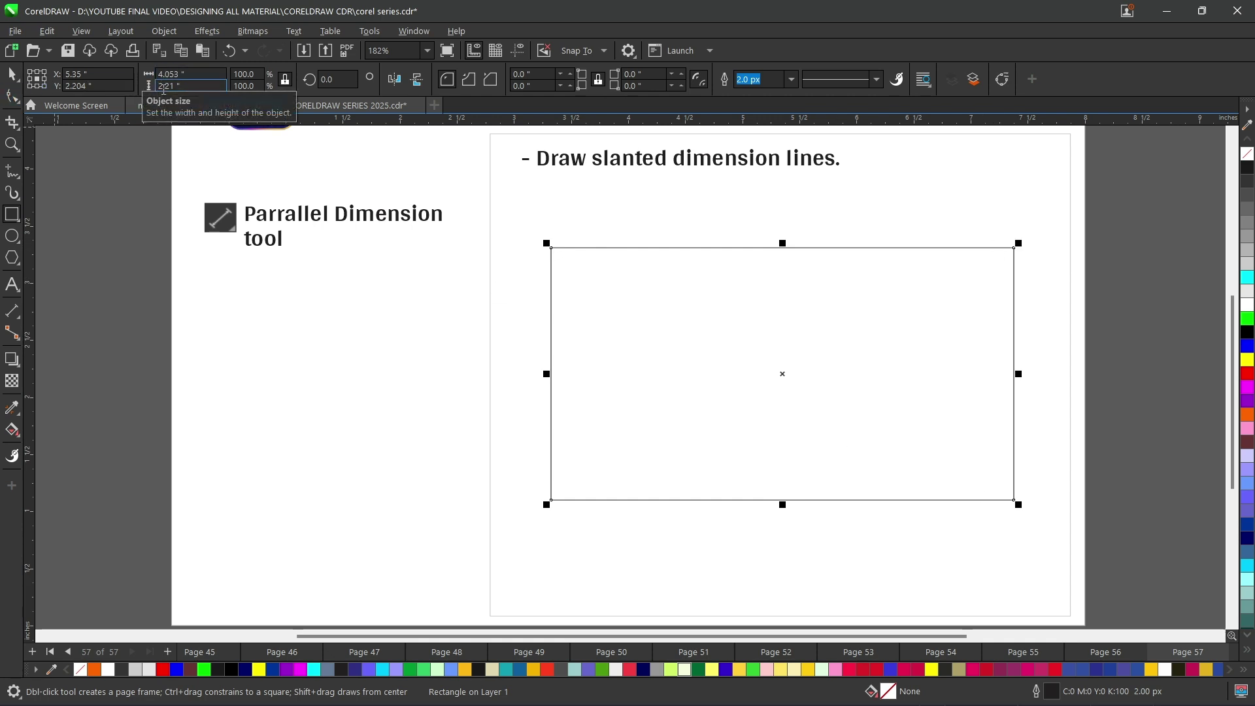
{"action": "left_click", "coordinate": [10, 311]}
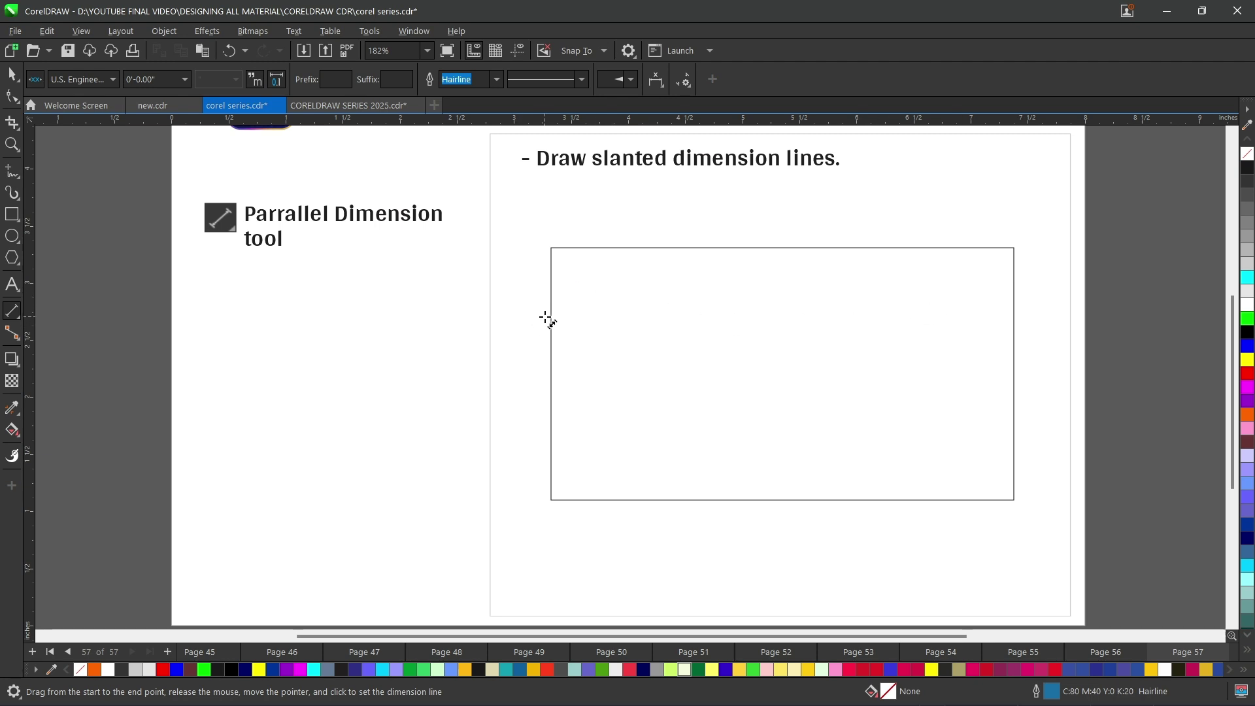
{"action": "left_click_drag", "start_coordinate": [552, 315], "coordinate": [1017, 322]}
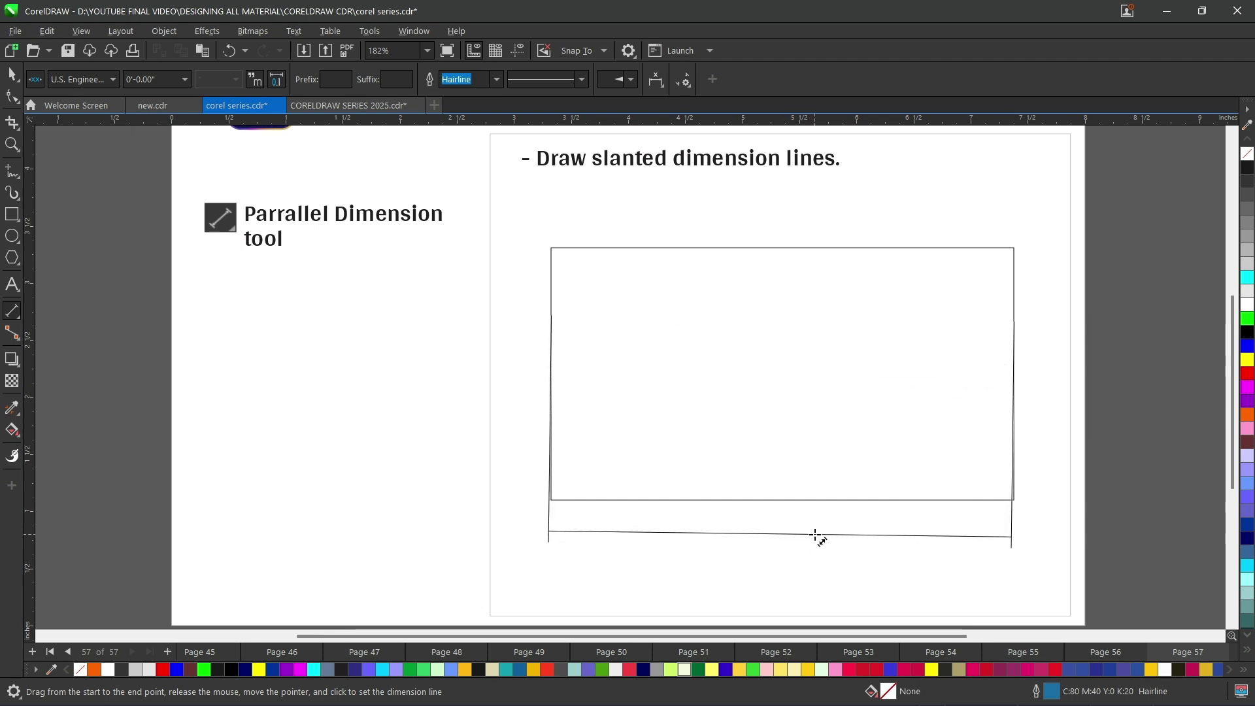
{"action": "left_click", "coordinate": [816, 535]}
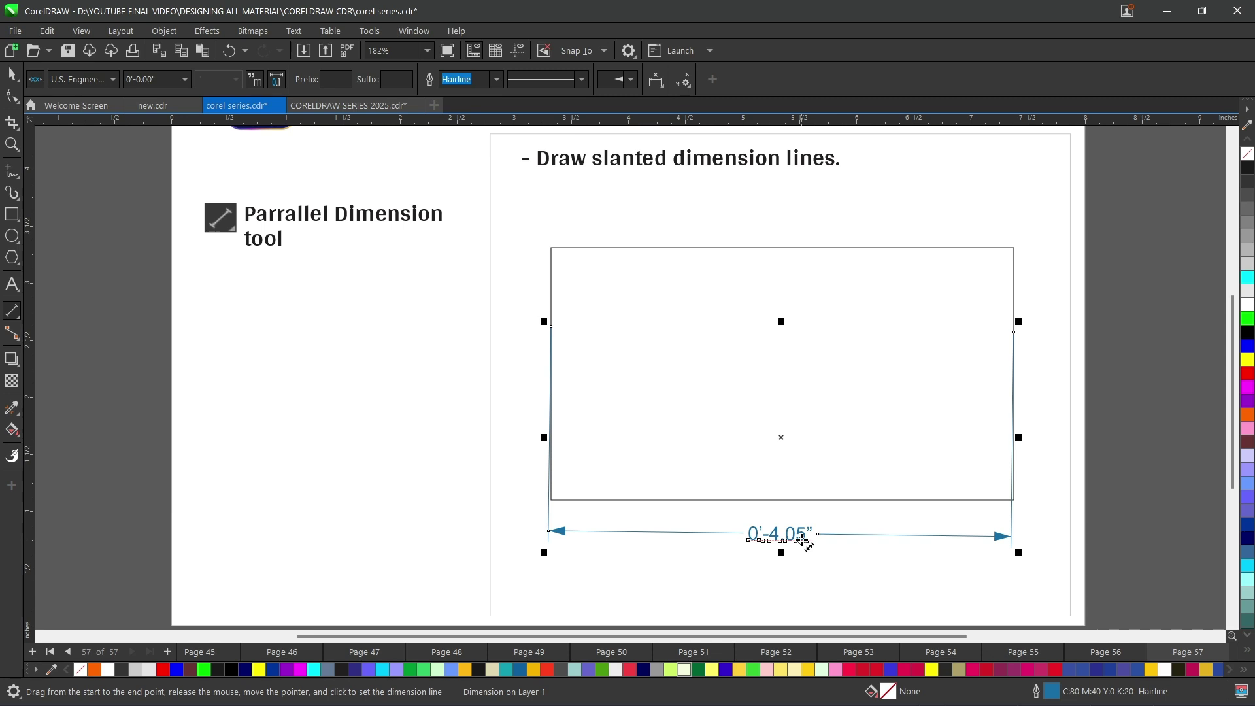
{"action": "key", "text": "ctrl+z"}
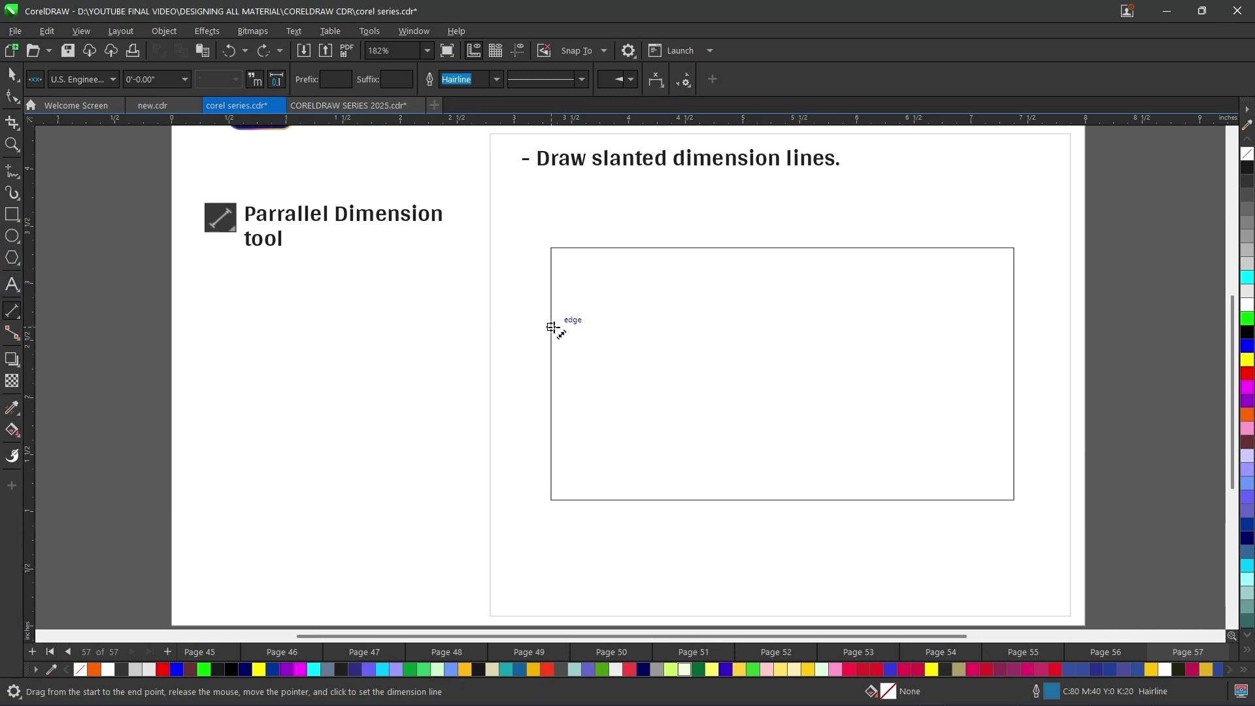
Step: Dimension the rectangle's width between its two vertical edges, placing a straight dimension line below the rectangle
{"action": "left_click_drag", "start_coordinate": [552, 327], "coordinate": [1013, 316]}
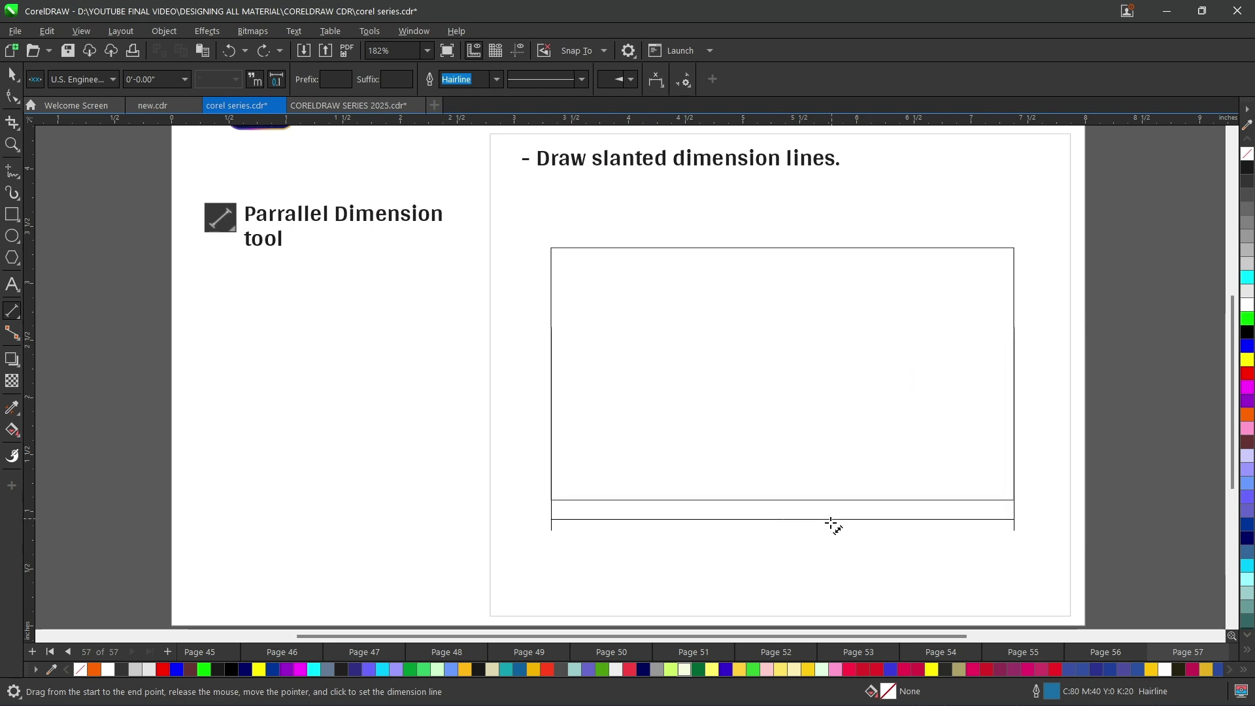
{"action": "left_click", "coordinate": [831, 525]}
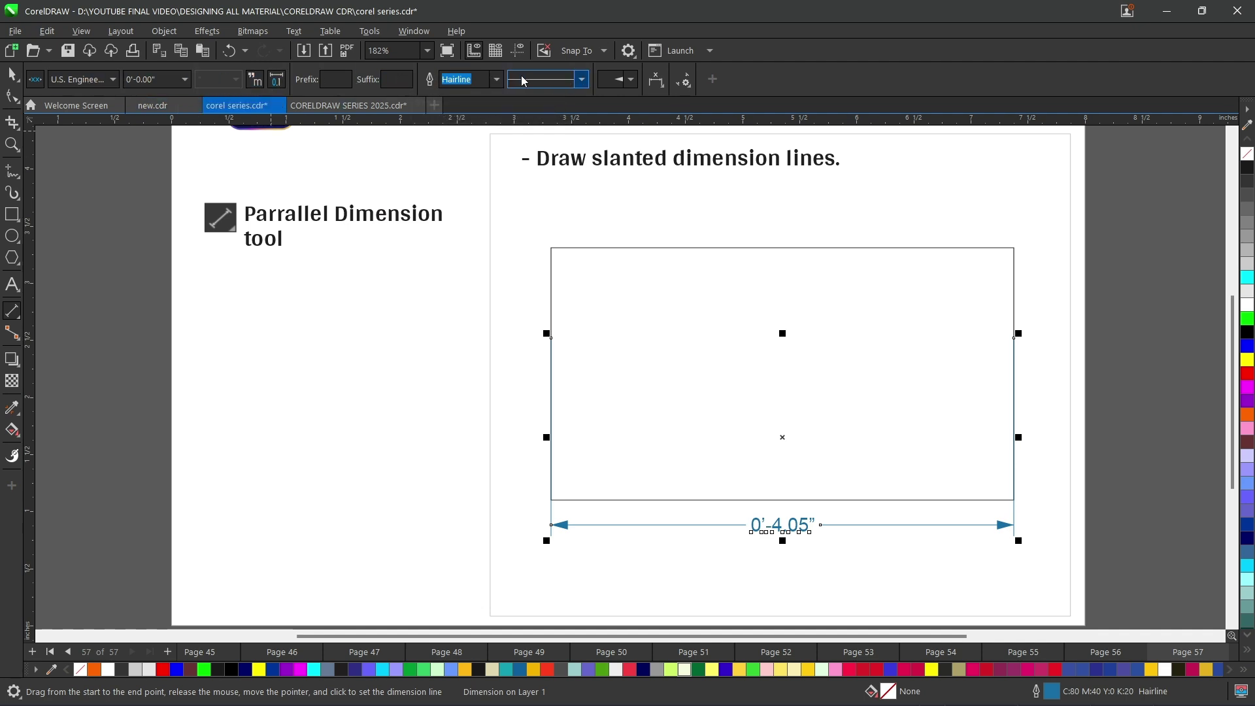
{"action": "left_click", "coordinate": [19, 320]}
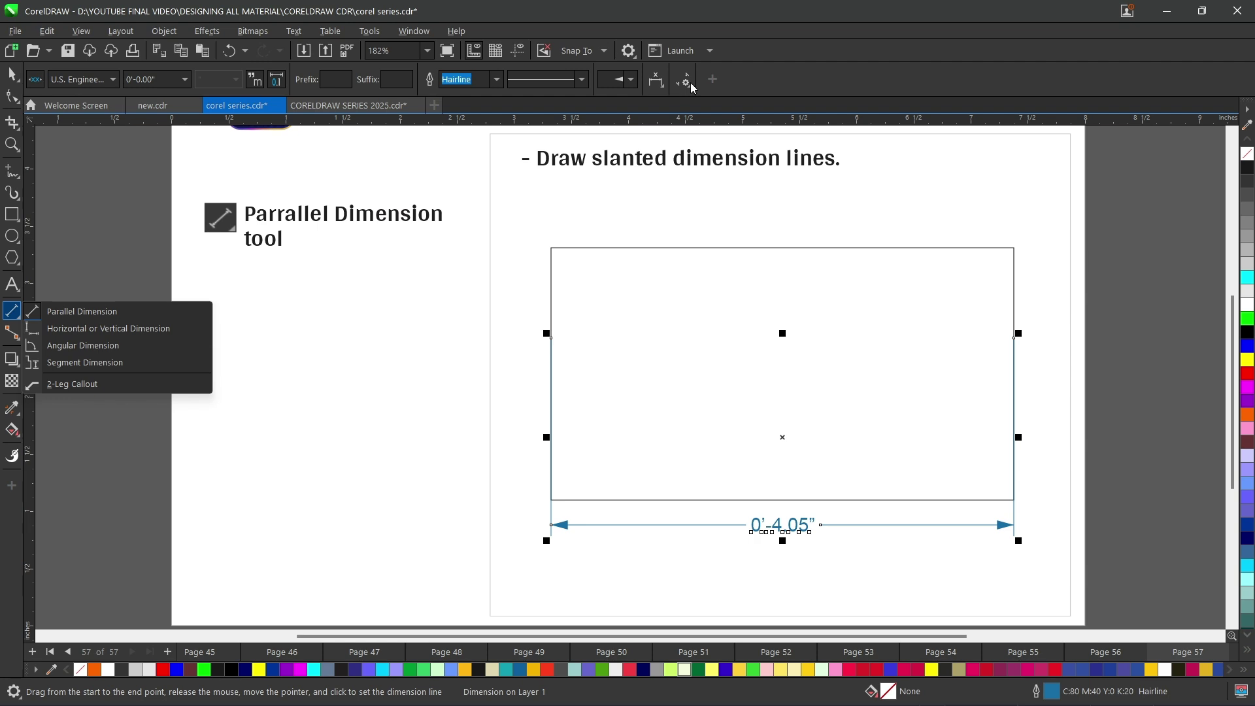
{"action": "left_click", "coordinate": [12, 74]}
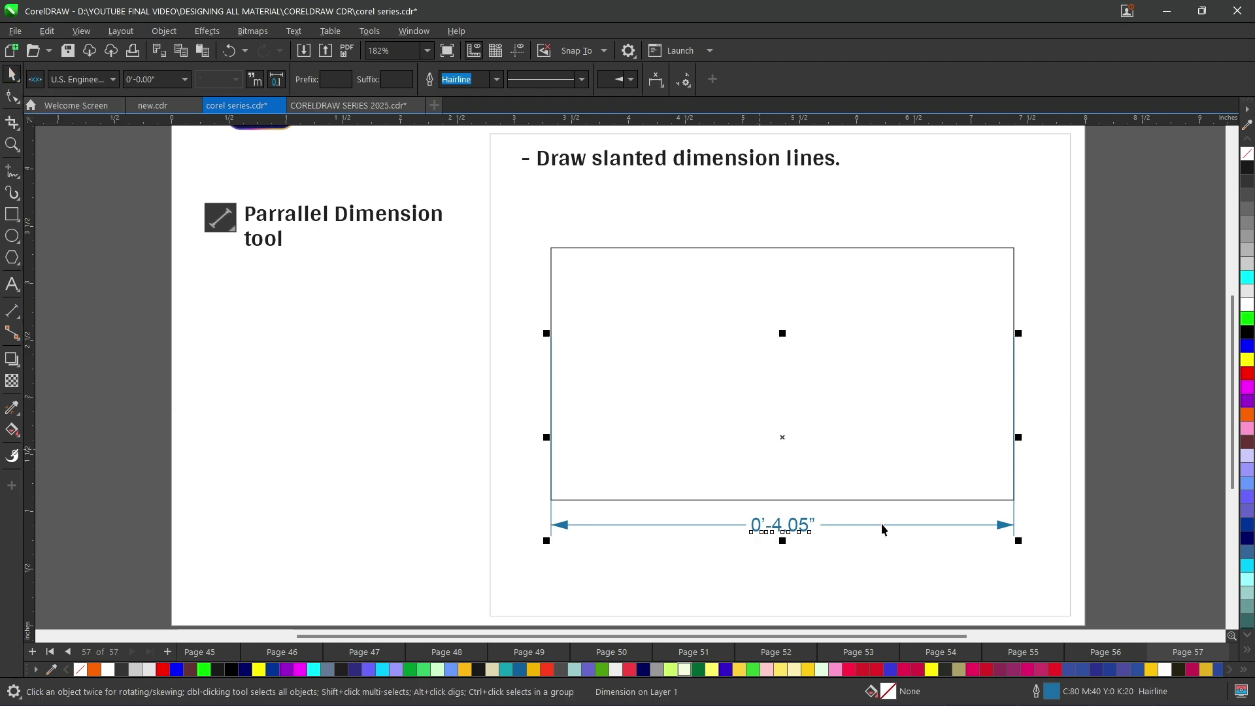
Step: Dimension the rectangle's height from its upper-left to its lower-left corner, placing the parallel dimension line outside the left edge
{"action": "scroll", "coordinate": [876, 520], "scroll_direction": "up", "scroll_amount": 1}
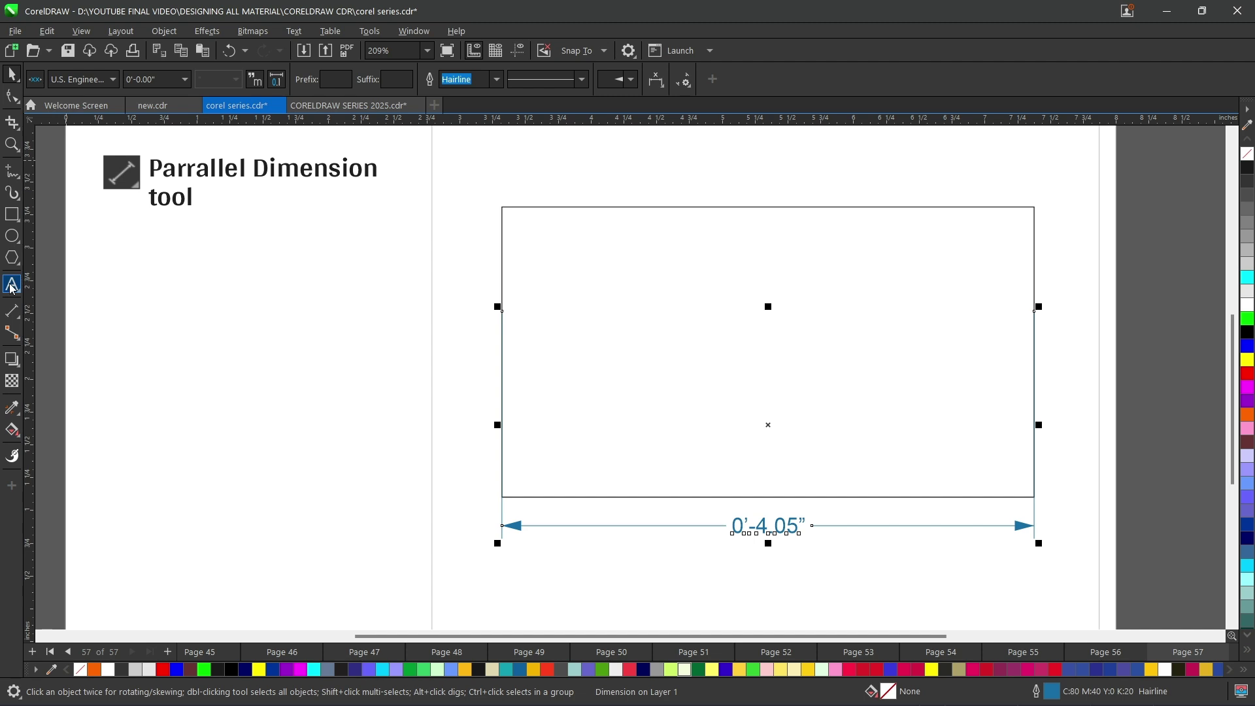
{"action": "left_click", "coordinate": [13, 320]}
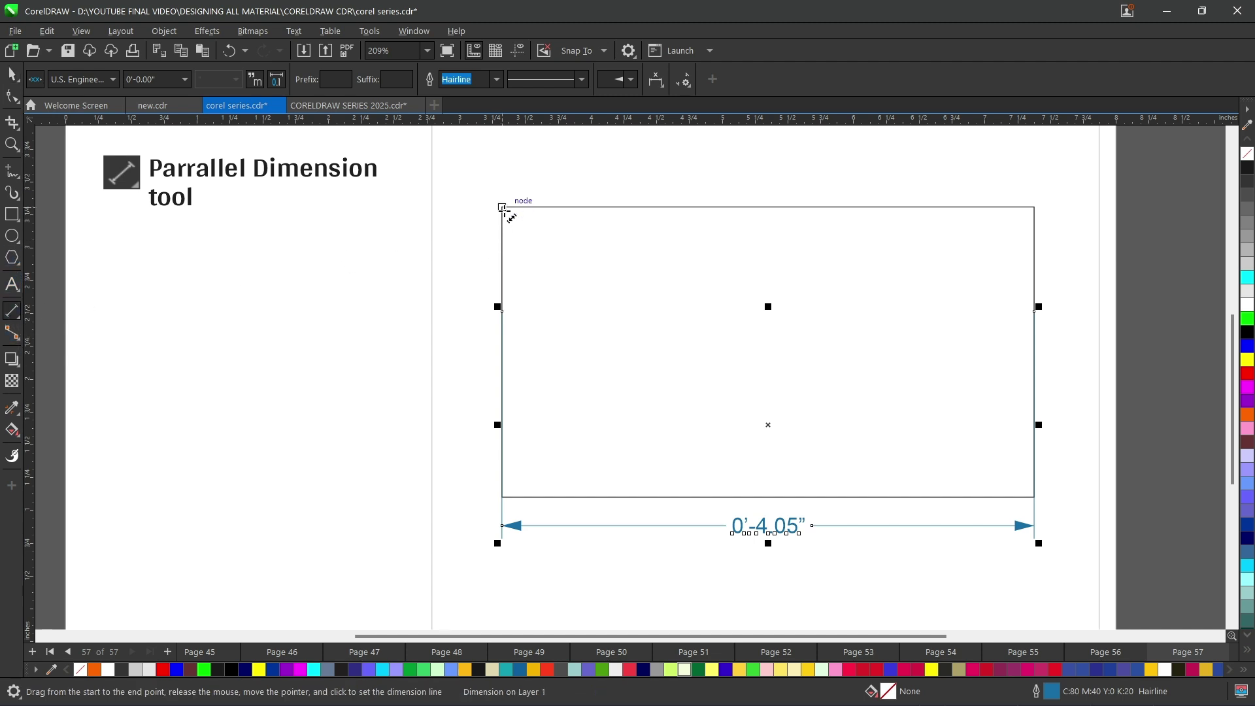
{"action": "left_click_drag", "start_coordinate": [502, 207], "coordinate": [502, 497]}
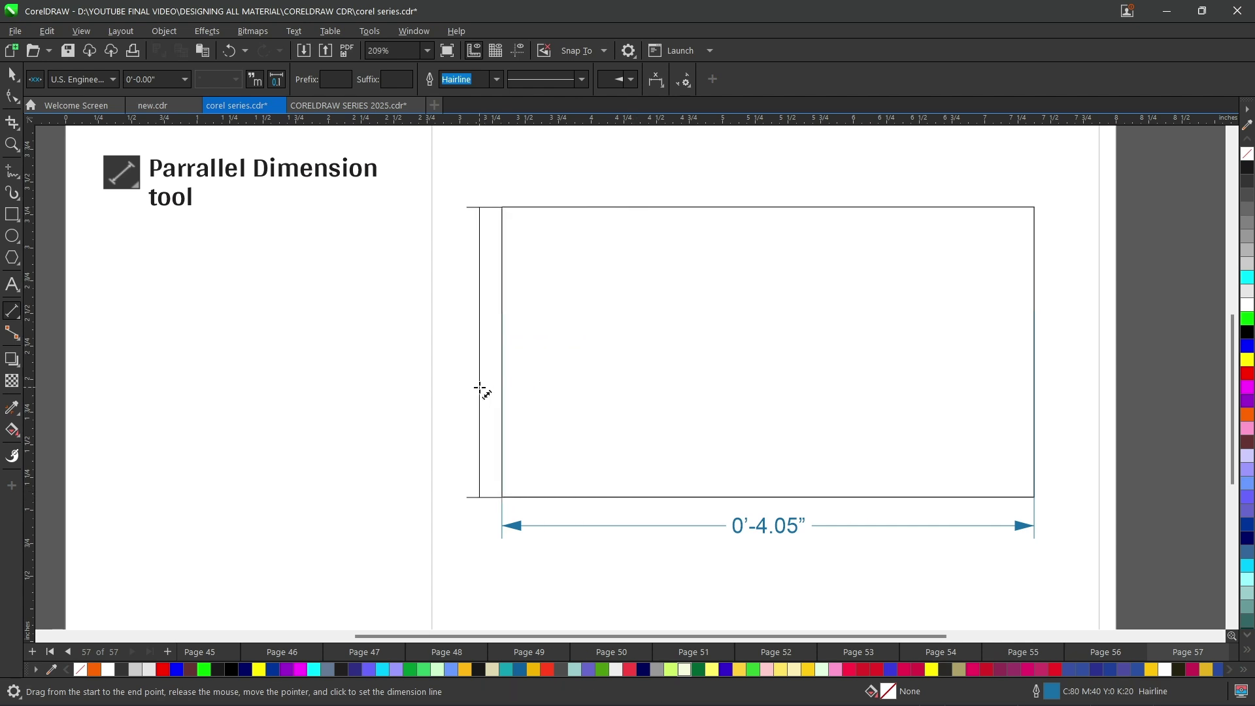
{"action": "left_click", "coordinate": [481, 389]}
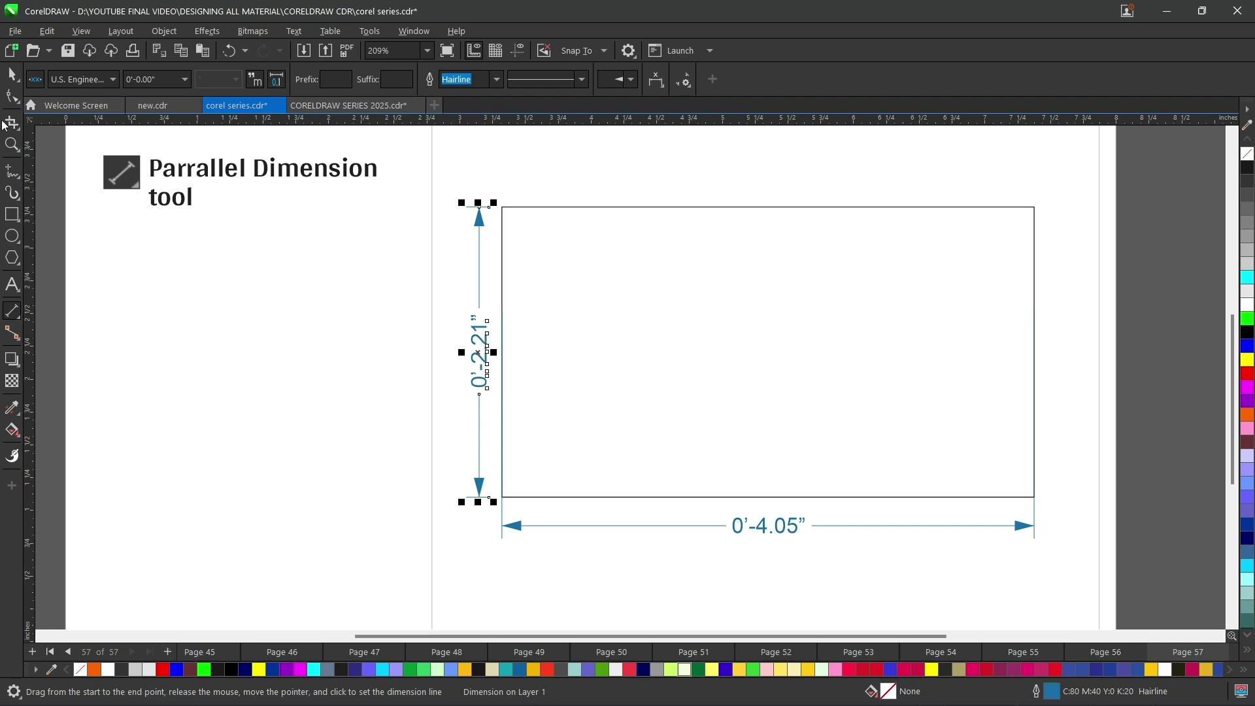
{"action": "left_click", "coordinate": [12, 75]}
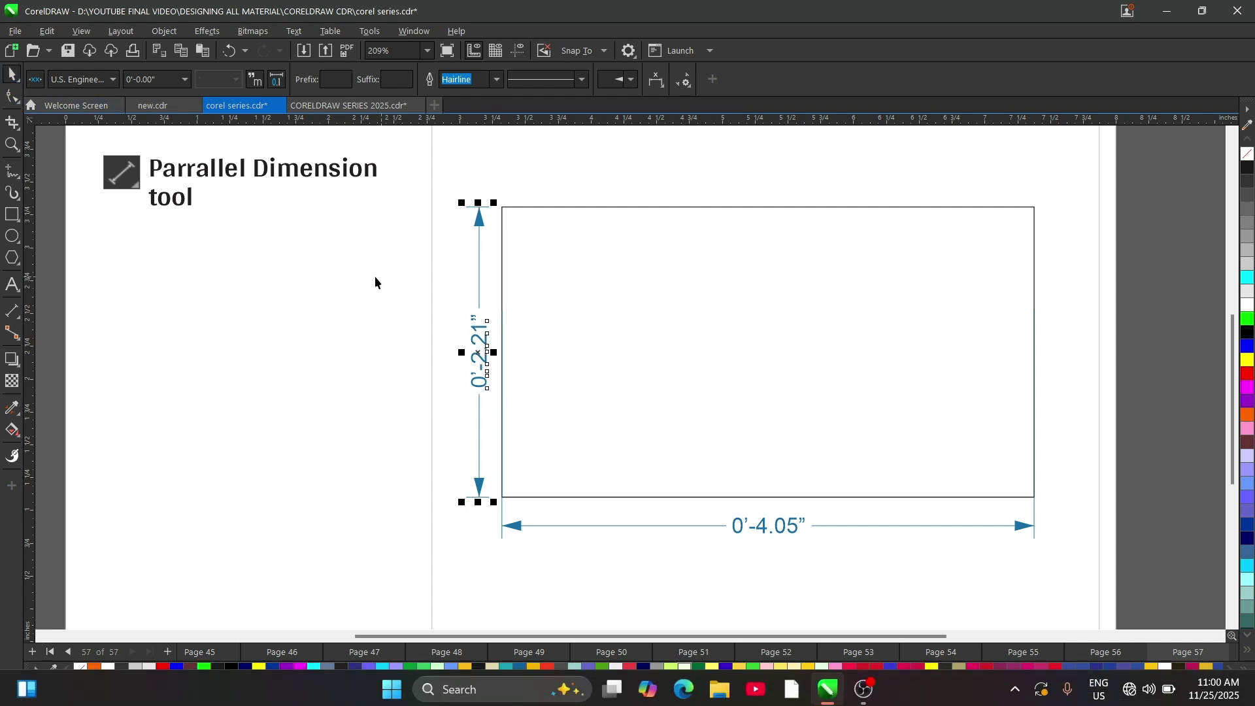
Step: Set the font size of the height dimension's text to 6 pt
{"action": "left_click", "coordinate": [483, 350]}
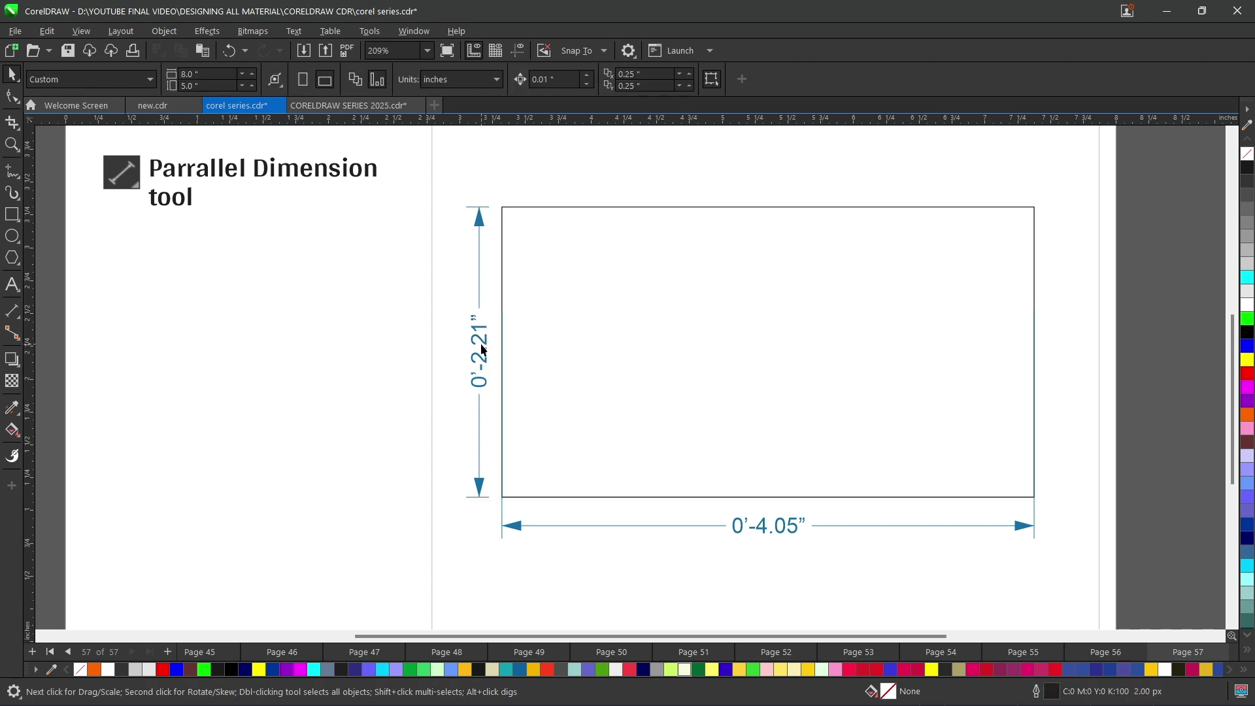
{"action": "left_click", "coordinate": [485, 349]}
{"action": "scroll", "coordinate": [480, 356], "scroll_direction": "up", "scroll_amount": 3}
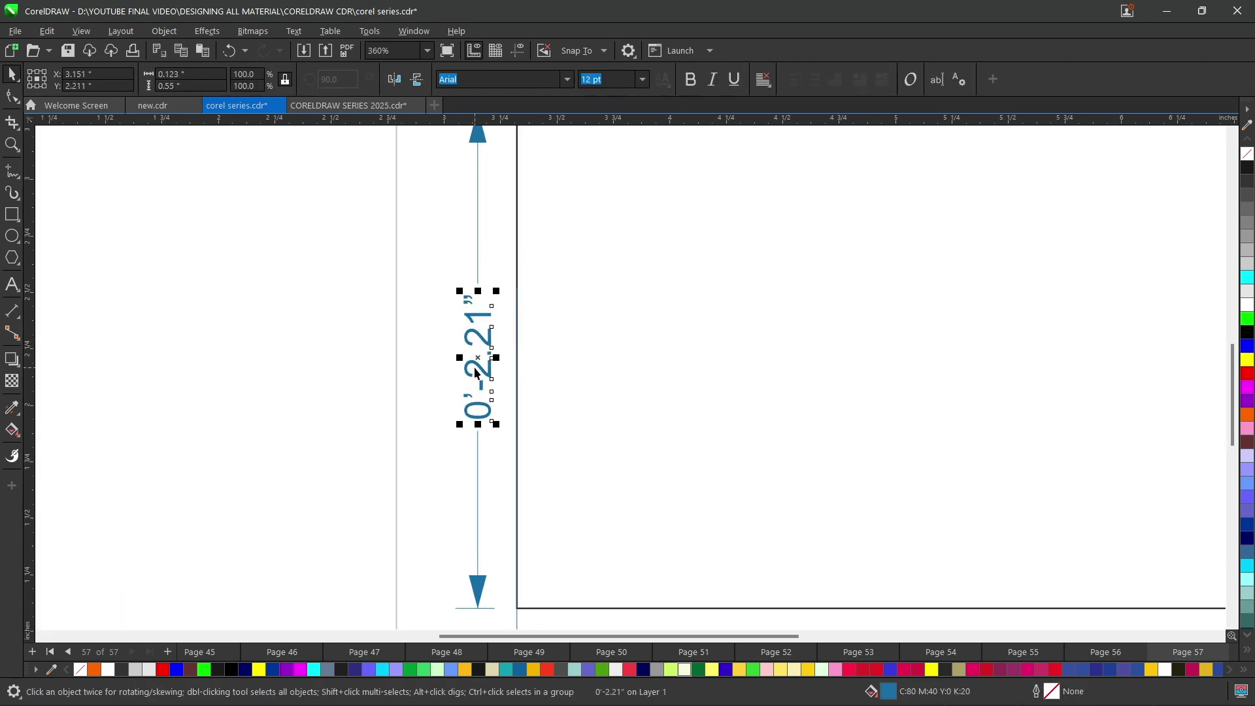
{"action": "left_click", "coordinate": [589, 78]}
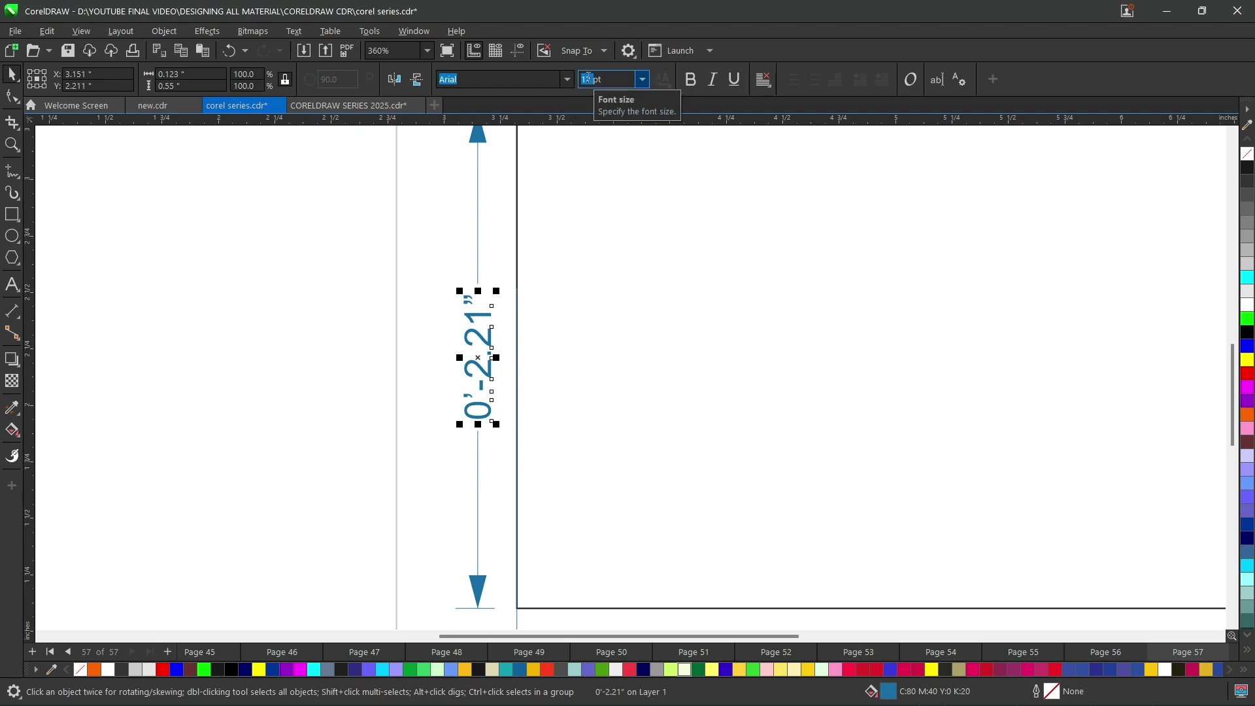
{"action": "type", "text": "6"}
{"action": "key", "text": "Return"}
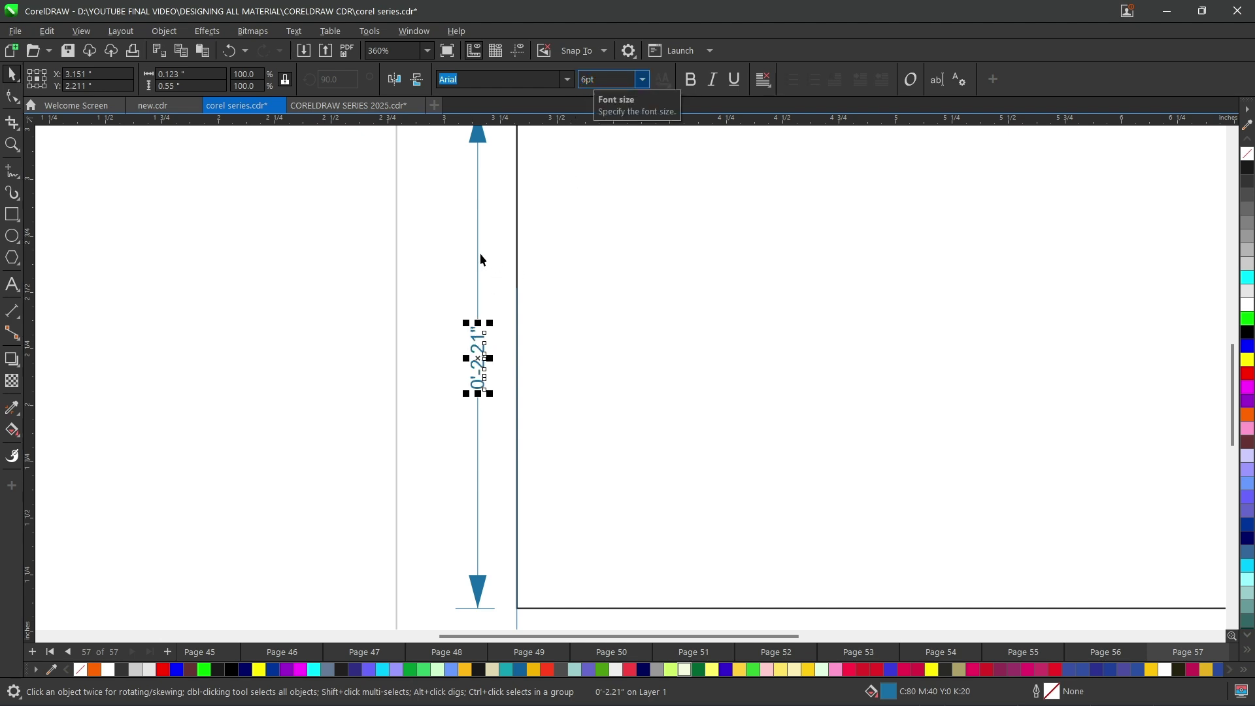
{"action": "key", "text": "Escape"}
{"action": "scroll", "coordinate": [467, 255], "scroll_direction": "down", "scroll_amount": 2}
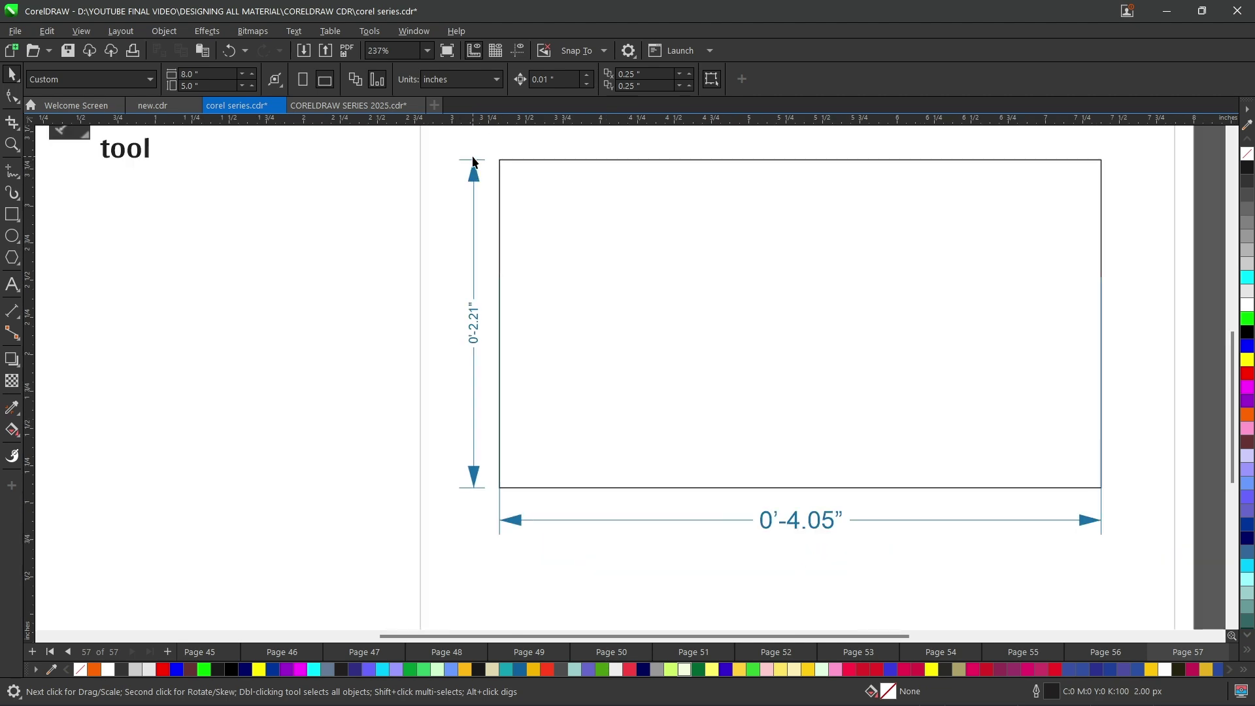
Step: Color the height dimension's line and arrowheads red, then deselect it
{"action": "left_click", "coordinate": [476, 479]}
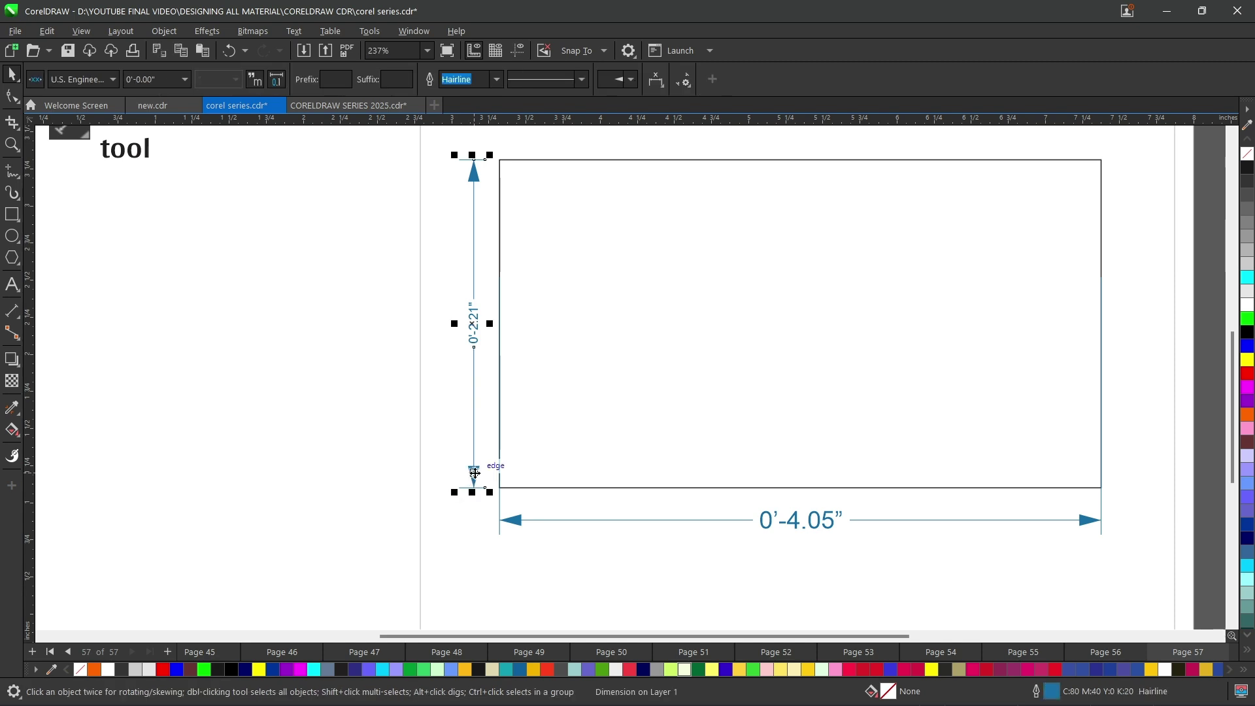
{"action": "right_click", "coordinate": [1246, 374]}
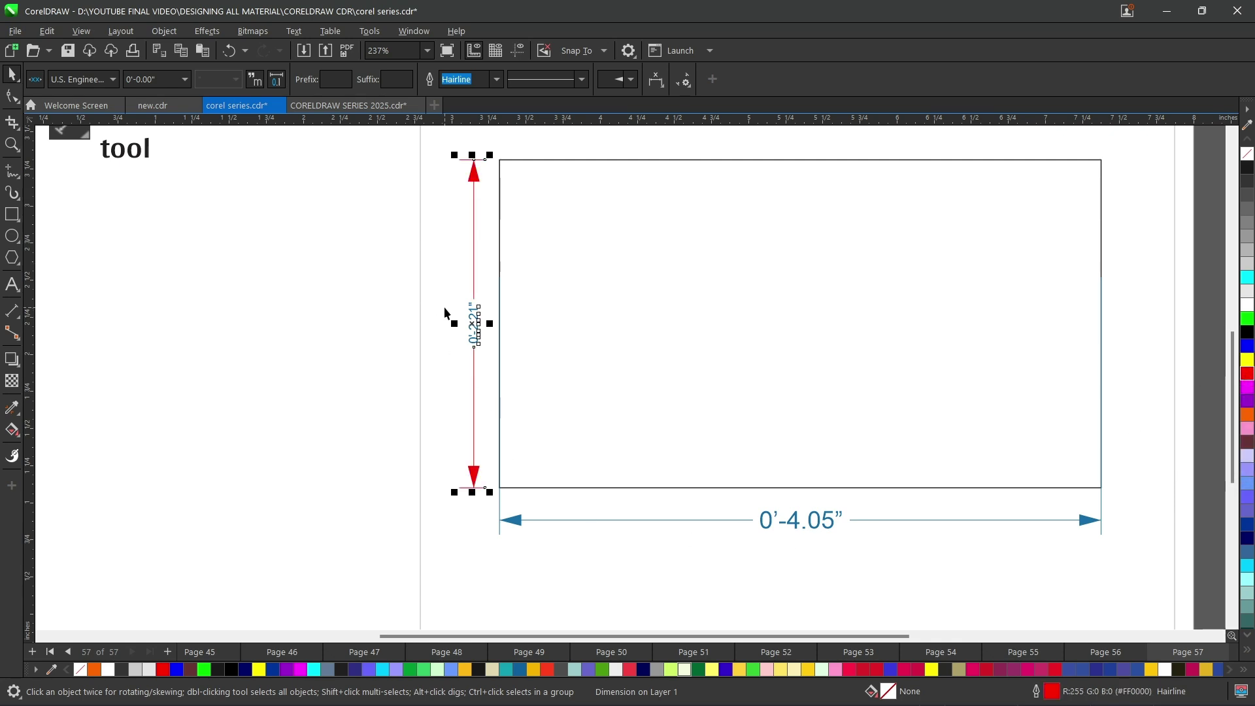
{"action": "left_click", "coordinate": [1203, 229]}
{"action": "scroll", "coordinate": [847, 541], "scroll_direction": "down", "scroll_amount": 1}
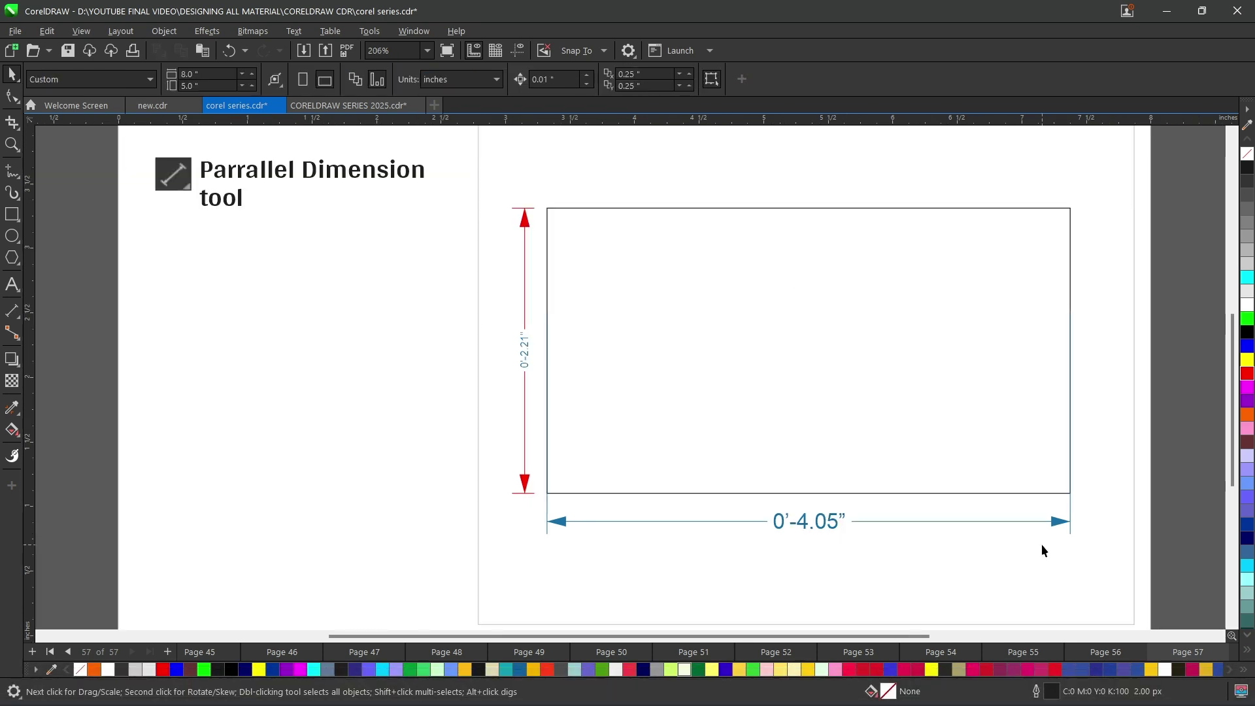
Step: Select the rectangle with both of its dimensions and delete them all
{"action": "left_click_drag", "start_coordinate": [791, 427], "coordinate": [713, 365]}
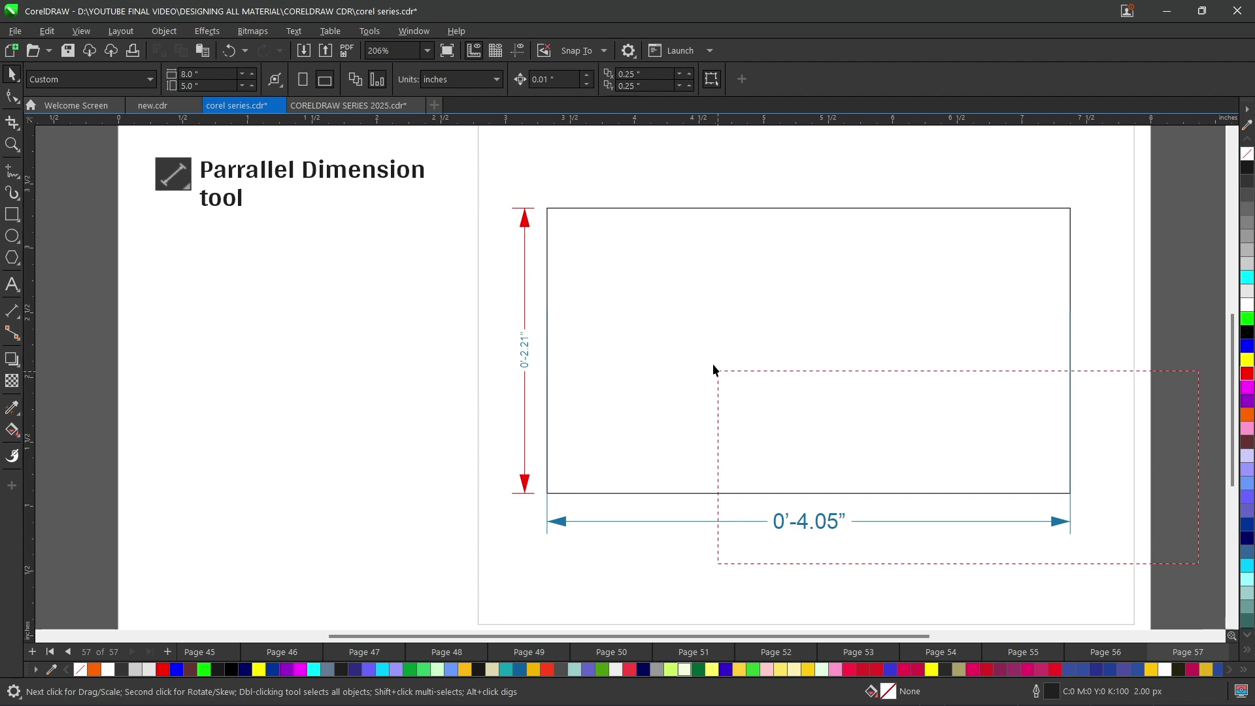
{"action": "left_click_drag", "start_coordinate": [567, 252], "coordinate": [489, 175]}
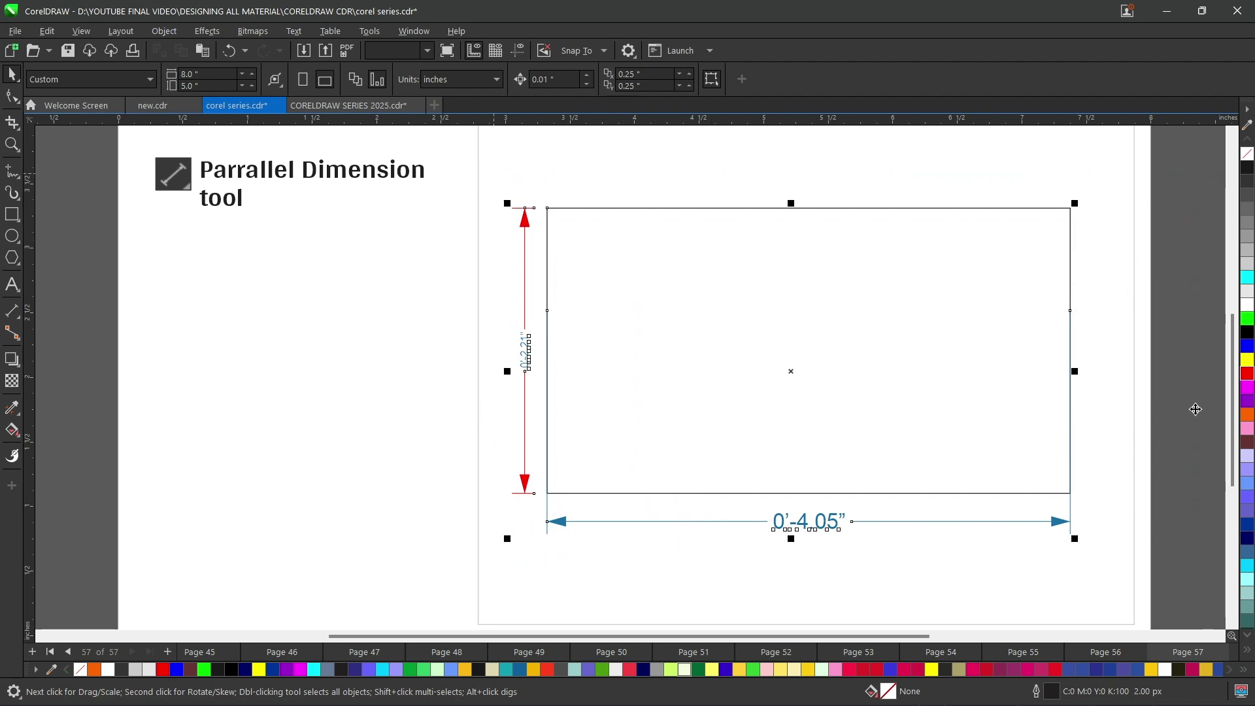
{"action": "key", "text": "Delete"}
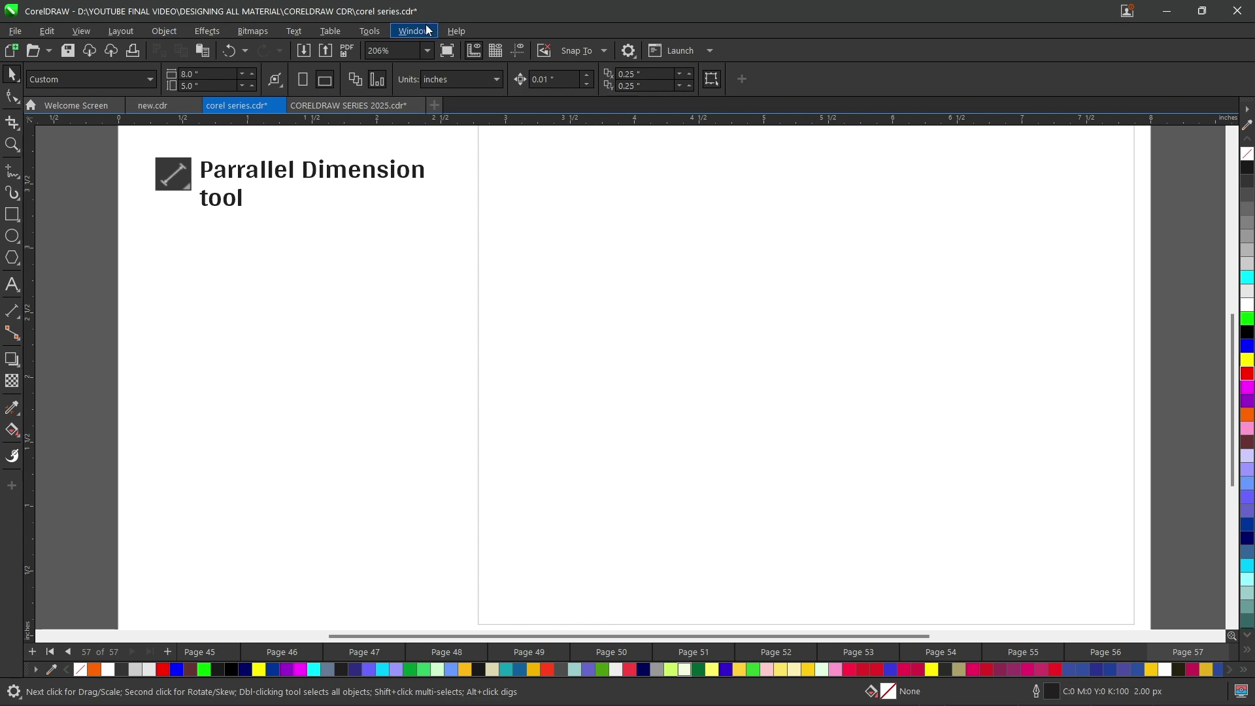
{"action": "left_click", "coordinate": [427, 50]}
{"action": "left_click", "coordinate": [402, 103]}
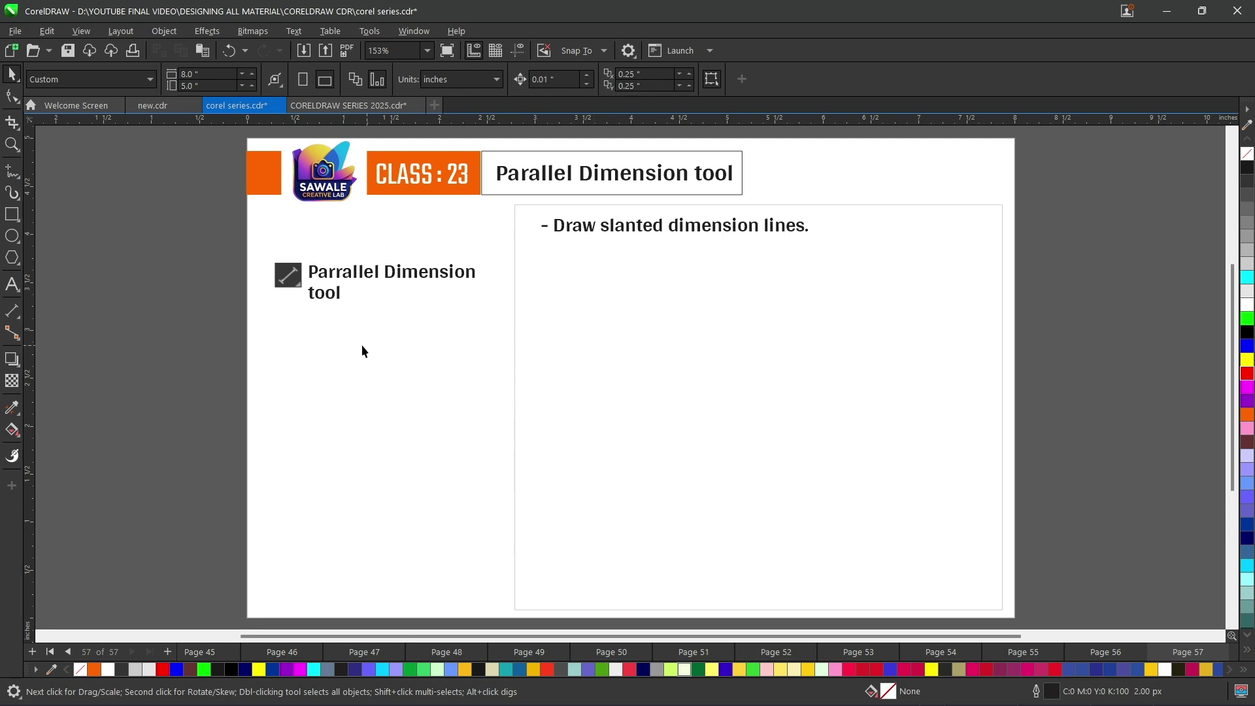
{"action": "left_click", "coordinate": [12, 311]}
{"action": "left_click_drag", "start_coordinate": [564, 295], "coordinate": [793, 444]}
{"action": "left_click", "coordinate": [798, 440]}
{"action": "key", "text": "ctrl+z"}
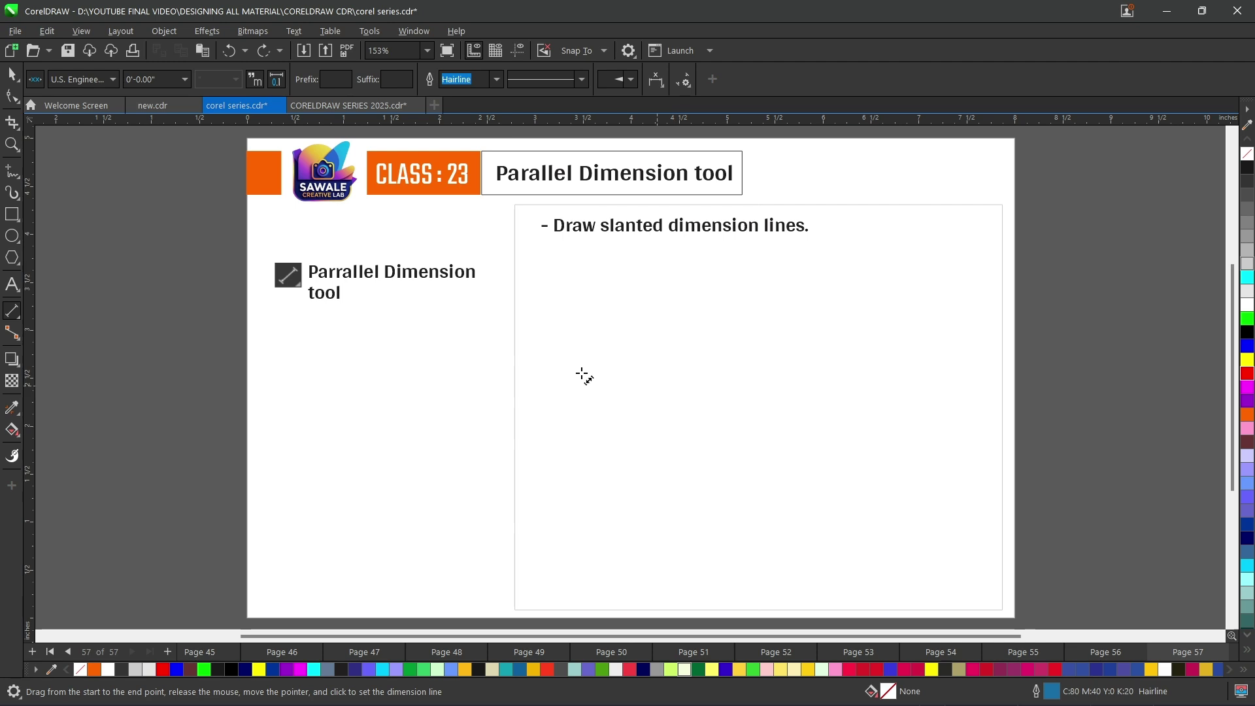
Step: Draw a rectangle about 4.12 by 2.24 inches under the bullet text and place a parallel dimension line above its top edge
{"action": "left_click", "coordinate": [12, 216]}
{"action": "left_click_drag", "start_coordinate": [560, 290], "coordinate": [956, 505]}
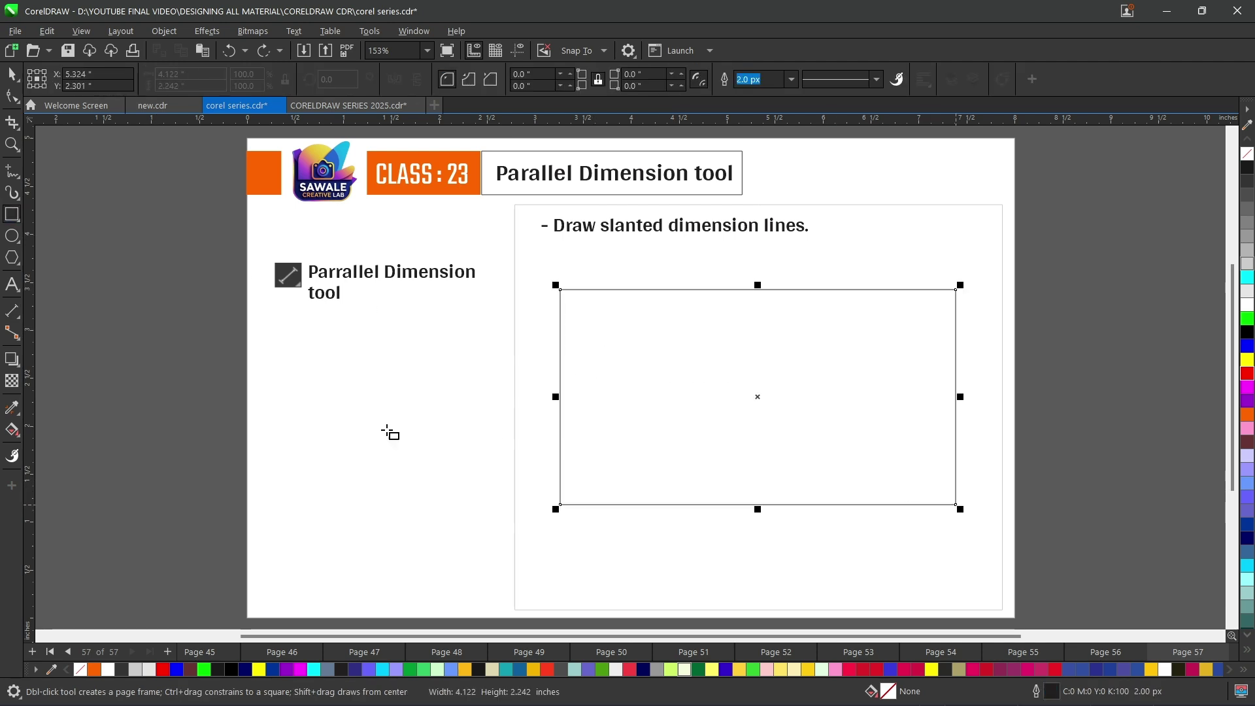
{"action": "left_click", "coordinate": [12, 312]}
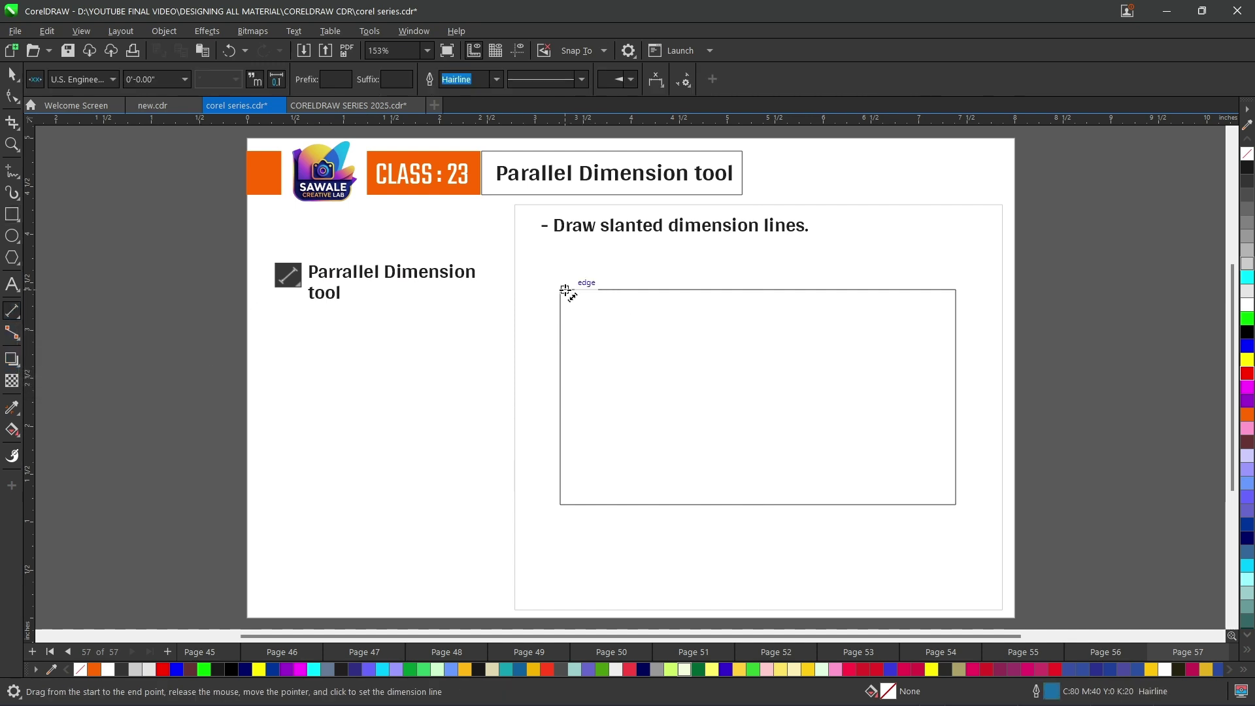
{"action": "left_click_drag", "start_coordinate": [560, 289], "coordinate": [956, 289]}
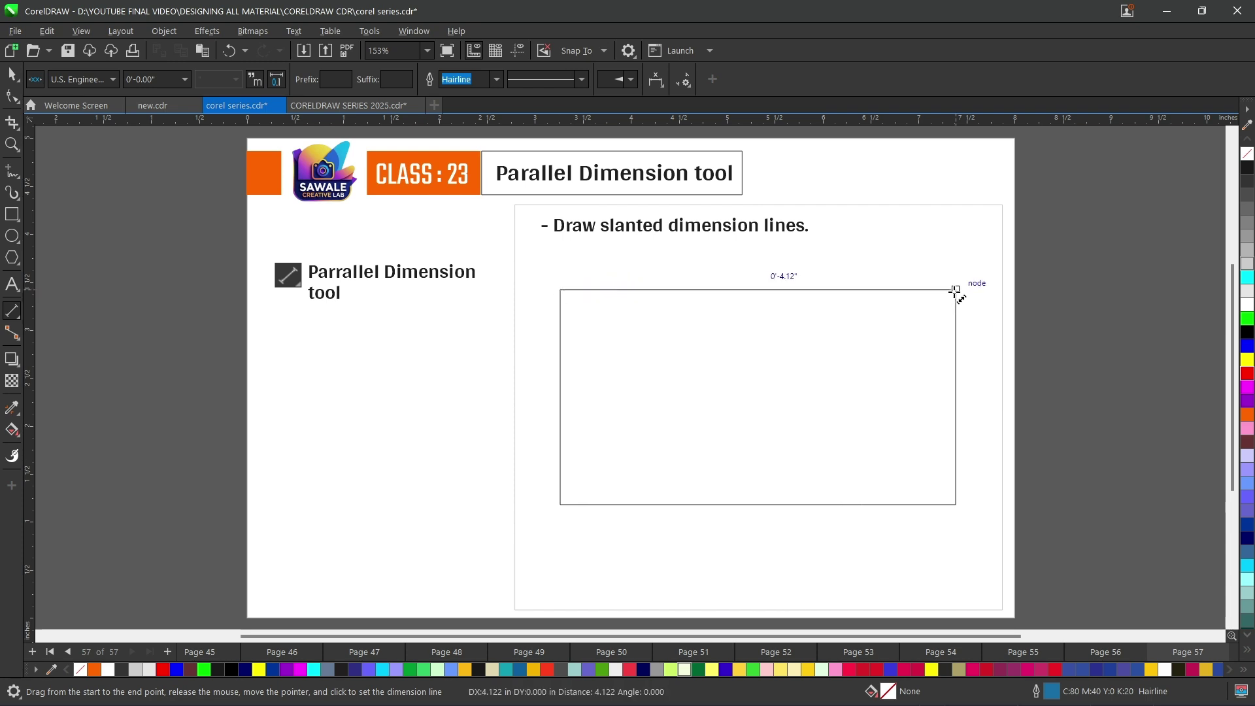
{"action": "left_click", "coordinate": [869, 270]}
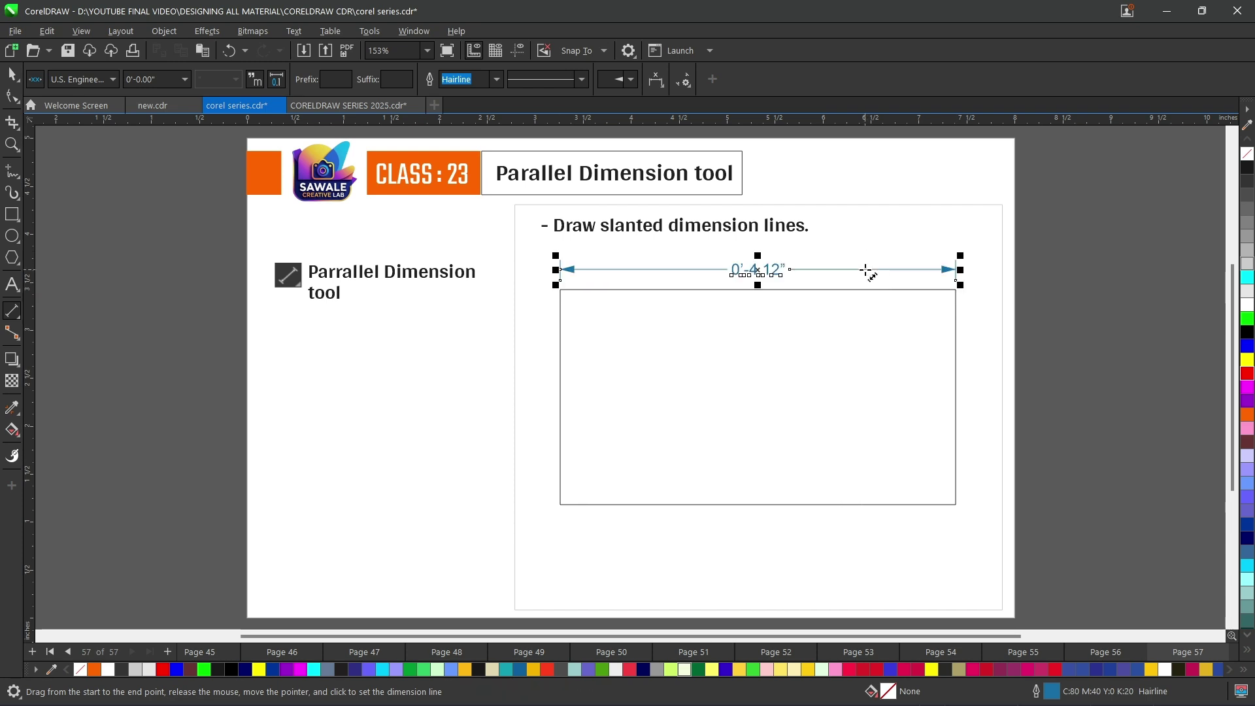
Step: Turn dynamic dimensioning off and back on for the rectangle's width dimension
{"action": "scroll", "coordinate": [827, 259], "scroll_direction": "up", "scroll_amount": 2}
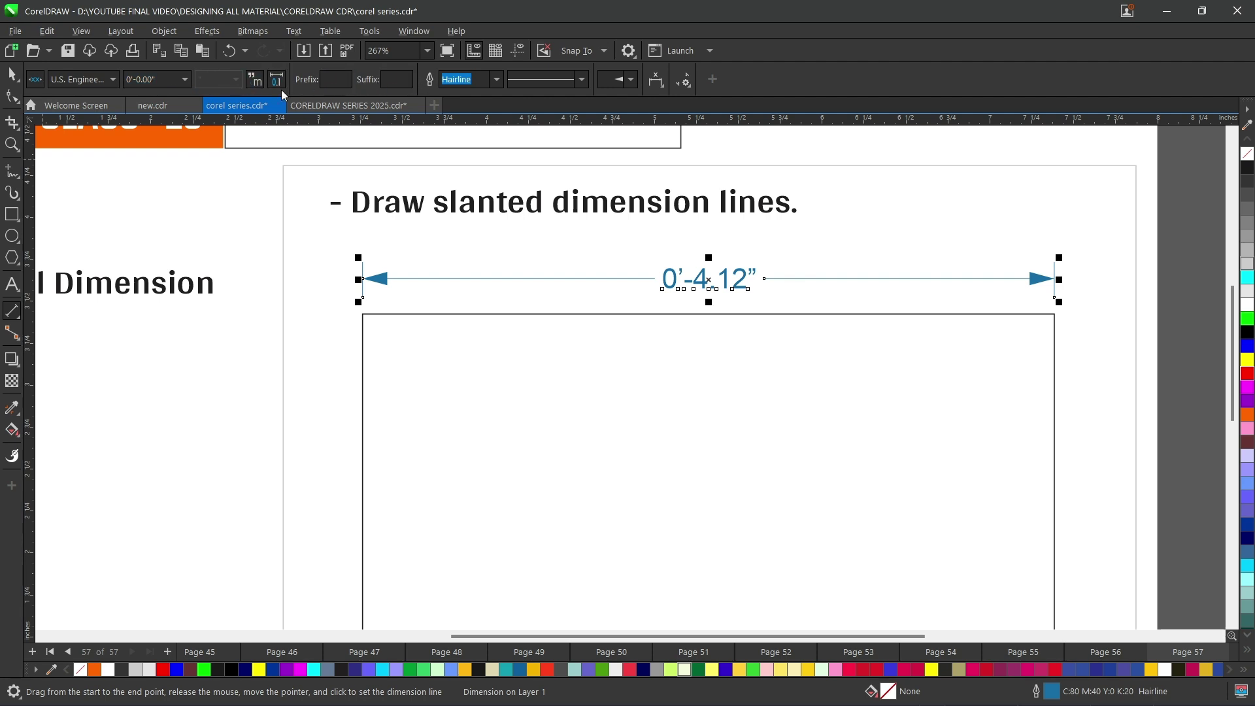
{"action": "left_click", "coordinate": [40, 80]}
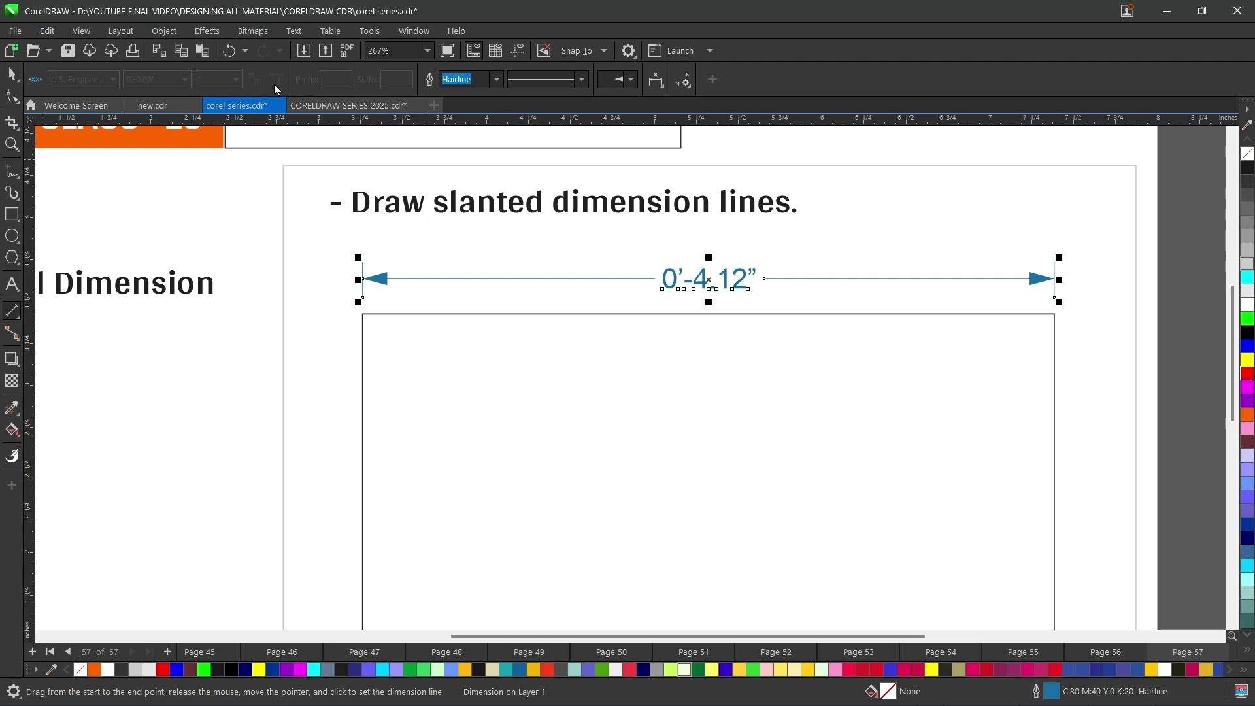
{"action": "left_click", "coordinate": [36, 81]}
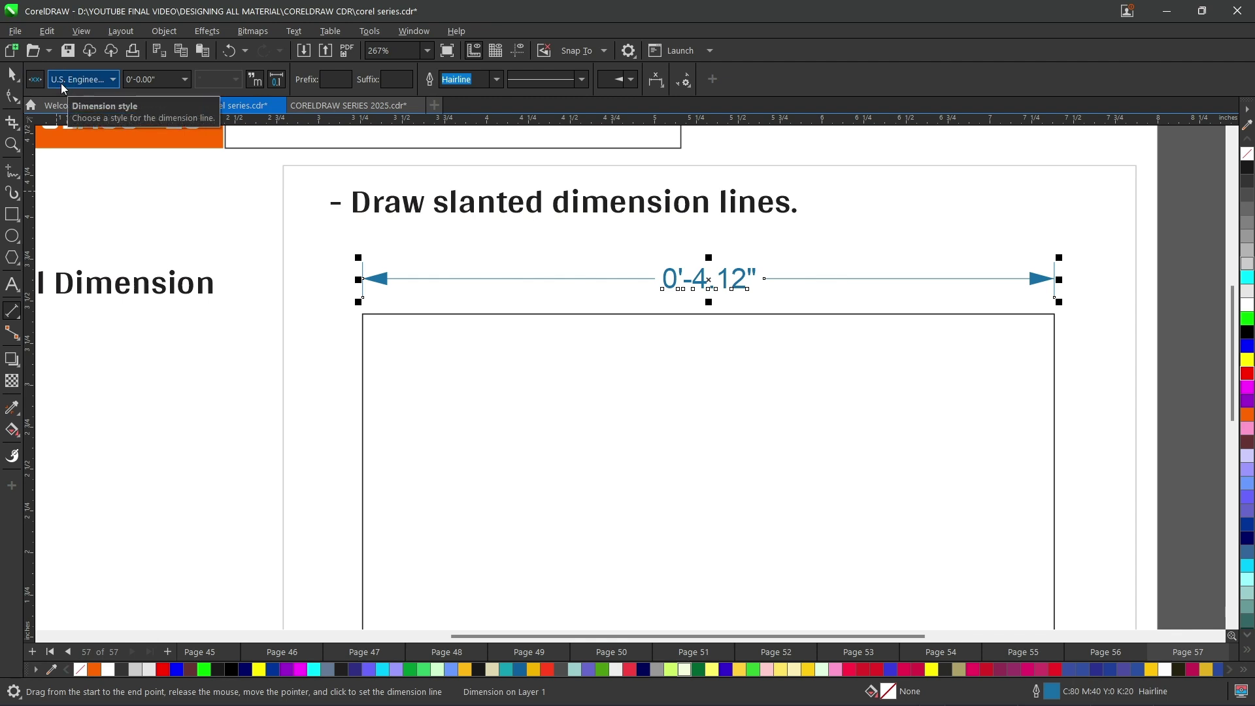
Step: Set the width dimension's style to Decimal and inspect its text up close
{"action": "left_click", "coordinate": [115, 79]}
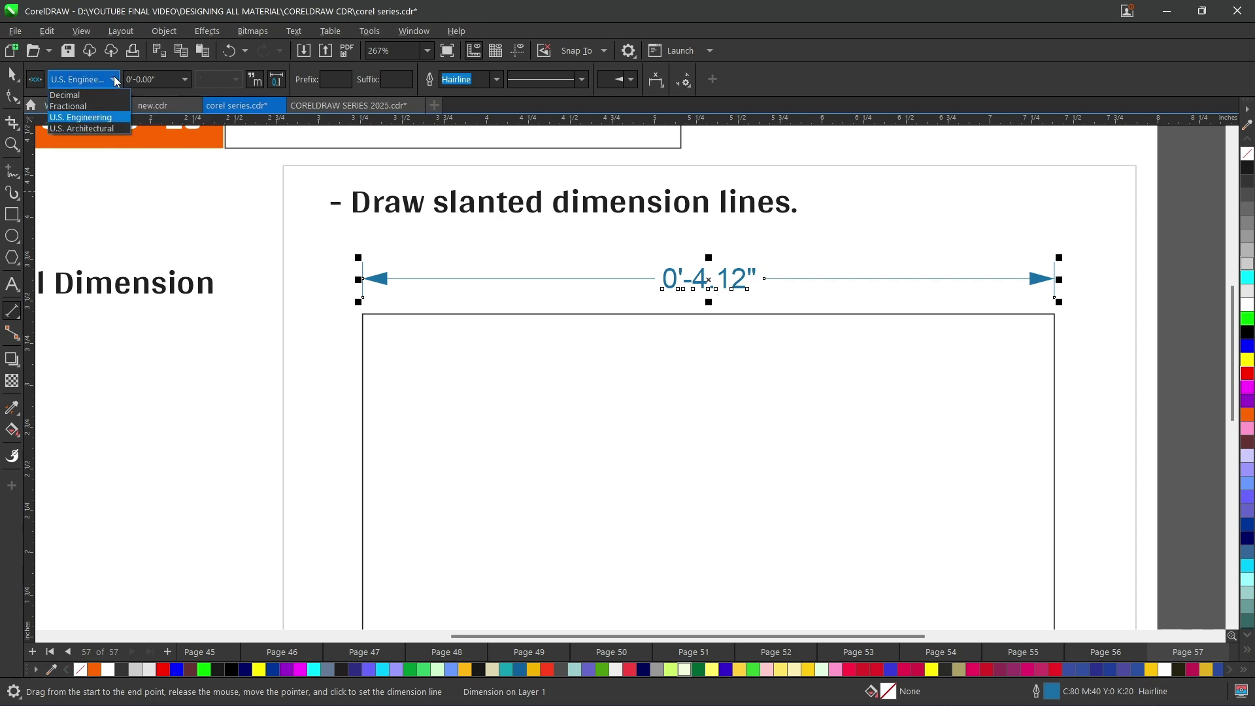
{"action": "left_click", "coordinate": [79, 95]}
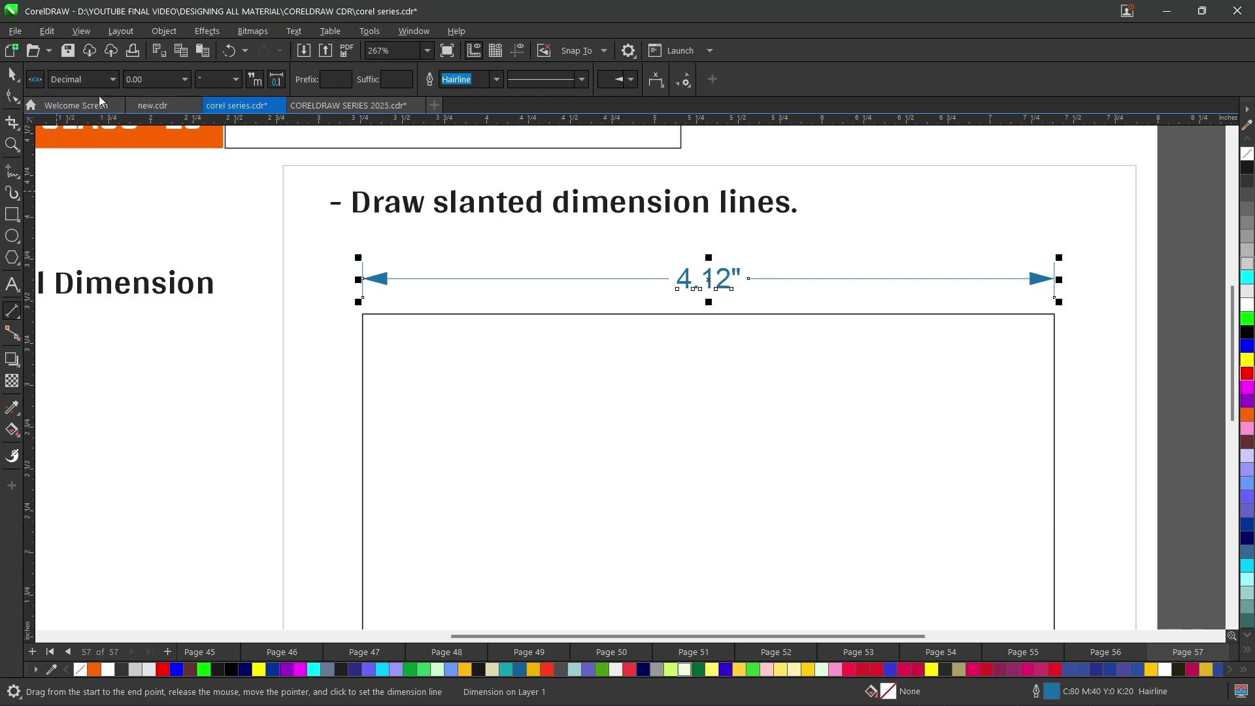
{"action": "scroll", "coordinate": [680, 287], "scroll_direction": "up", "scroll_amount": 1}
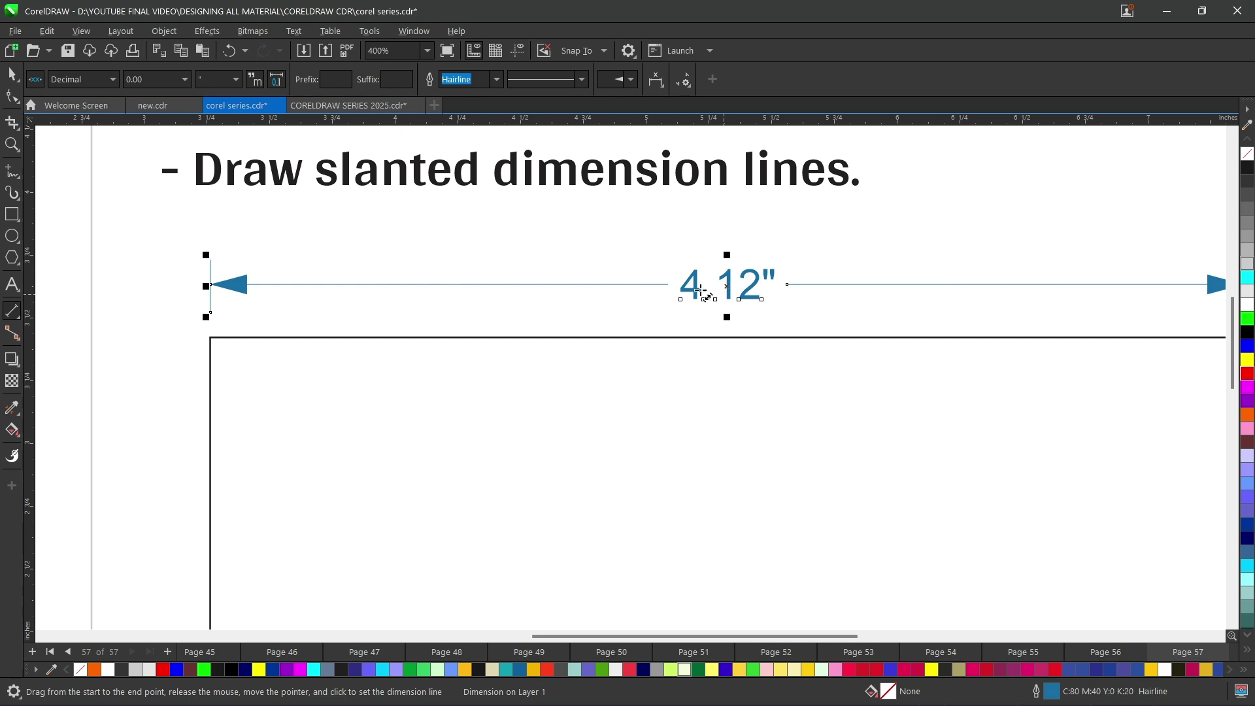
{"action": "scroll", "coordinate": [695, 286], "scroll_direction": "down", "scroll_amount": 2}
{"action": "scroll", "coordinate": [736, 289], "scroll_direction": "up", "scroll_amount": 1}
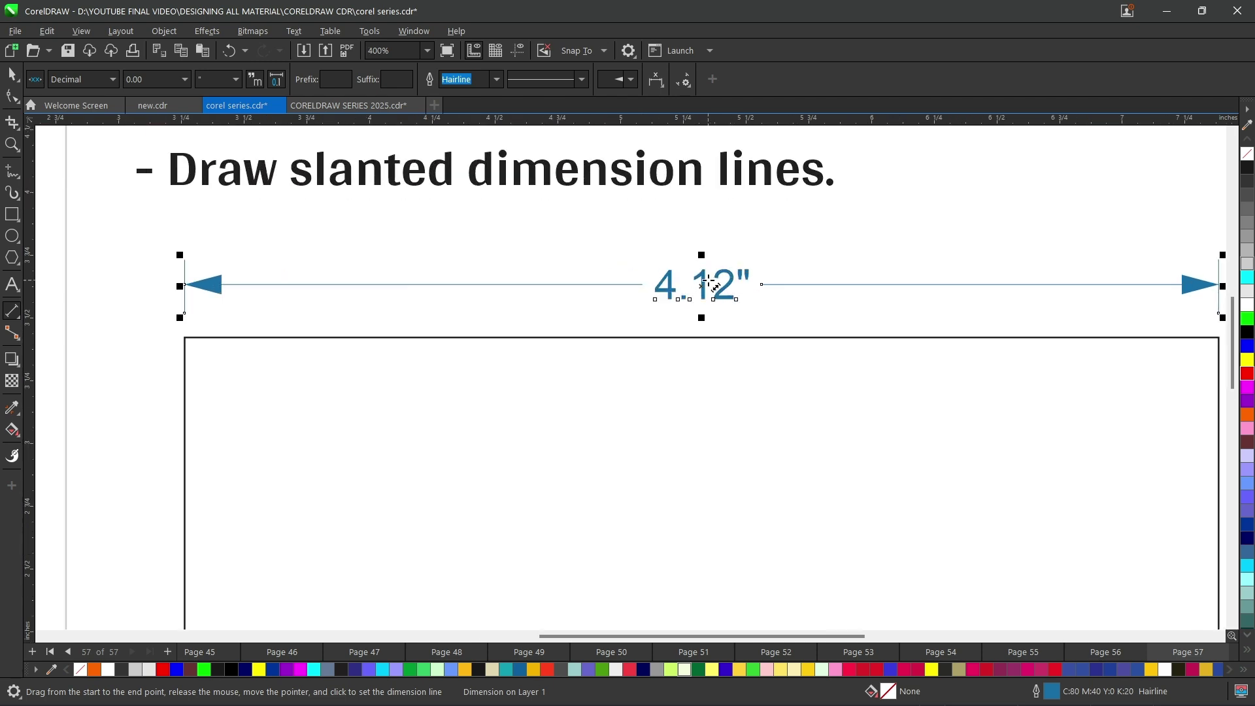
{"action": "scroll", "coordinate": [736, 285], "scroll_direction": "up", "scroll_amount": 1}
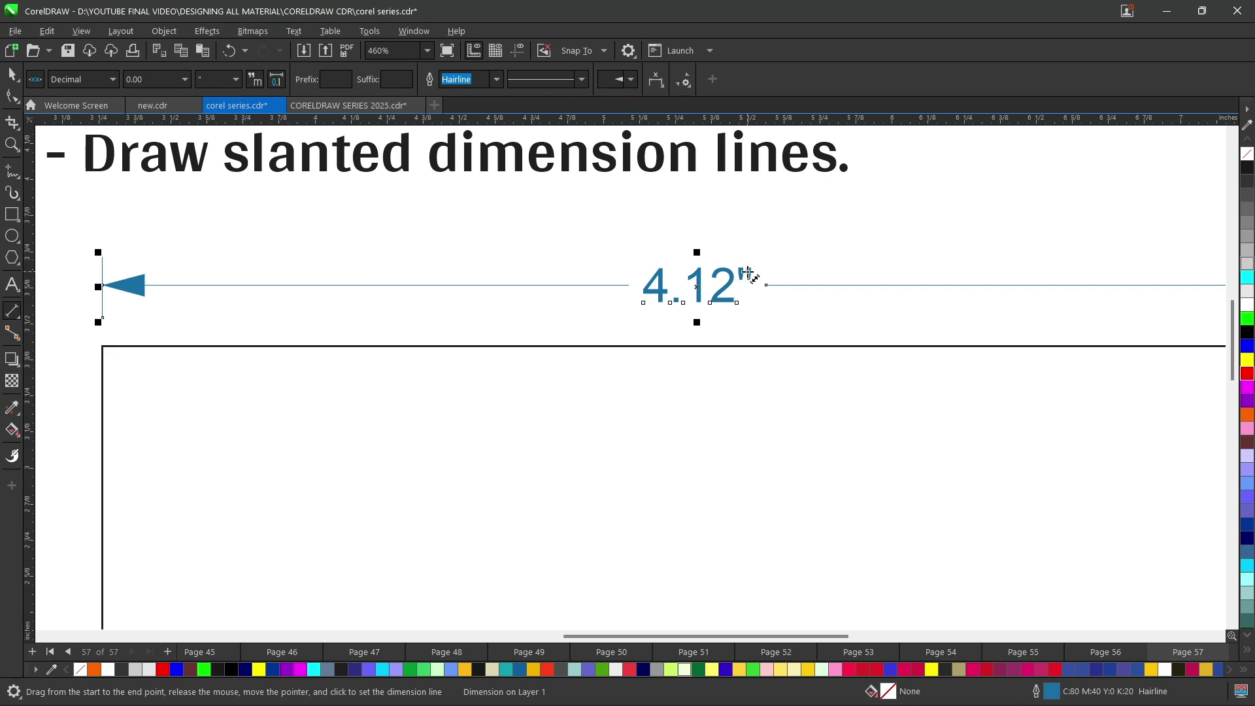
{"action": "scroll", "coordinate": [745, 277], "scroll_direction": "down", "scroll_amount": 1}
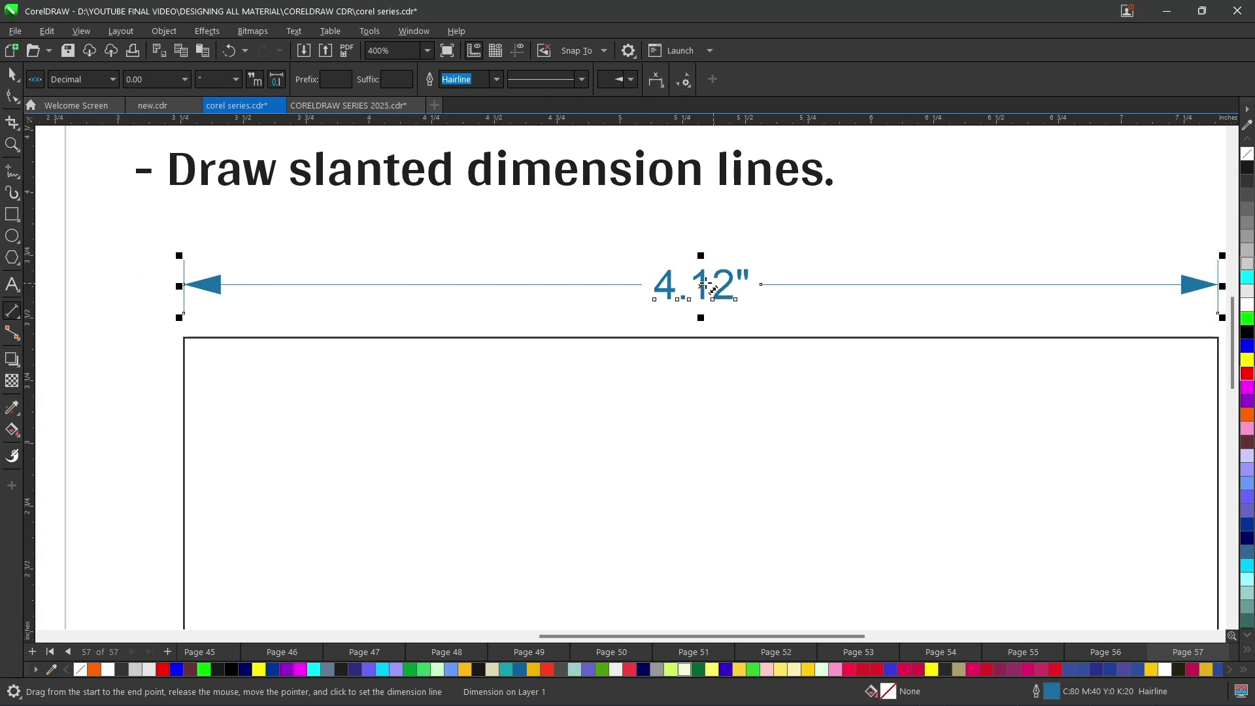
{"action": "scroll", "coordinate": [667, 286], "scroll_direction": "down", "scroll_amount": 1}
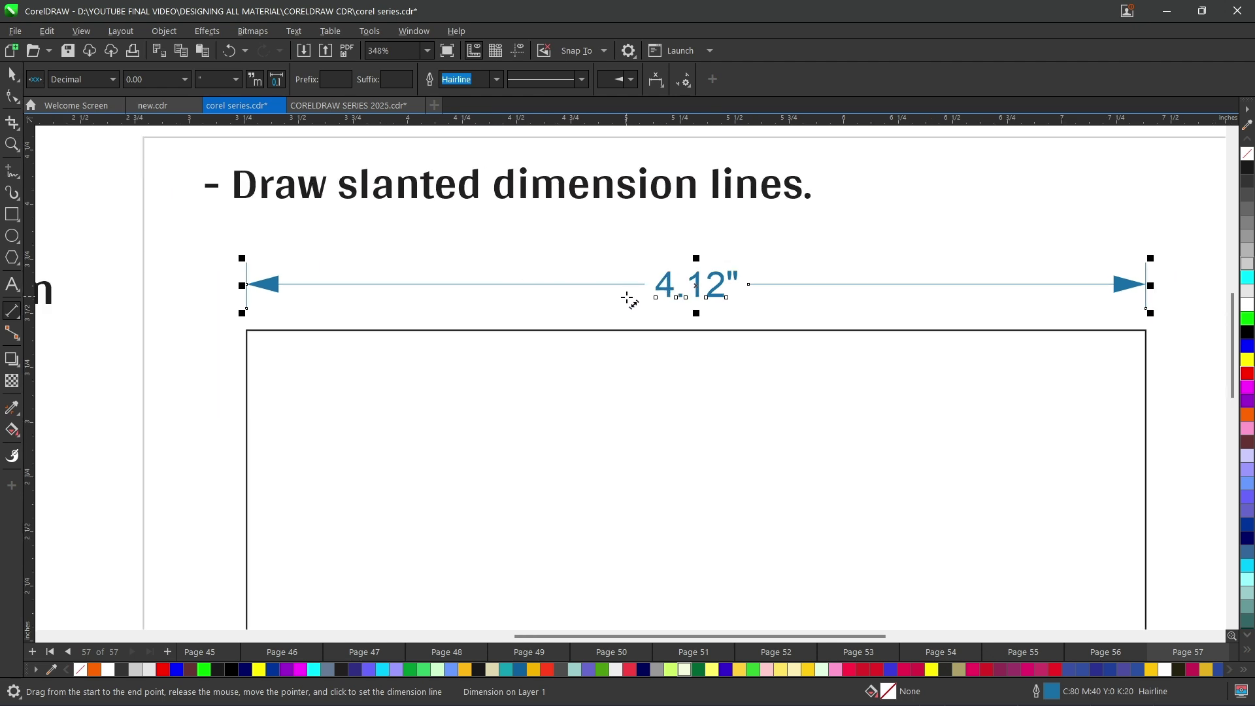
Step: Set the width dimension's style to Fractional, inspect its text and deselect it
{"action": "left_click", "coordinate": [113, 79]}
{"action": "left_click", "coordinate": [90, 113]}
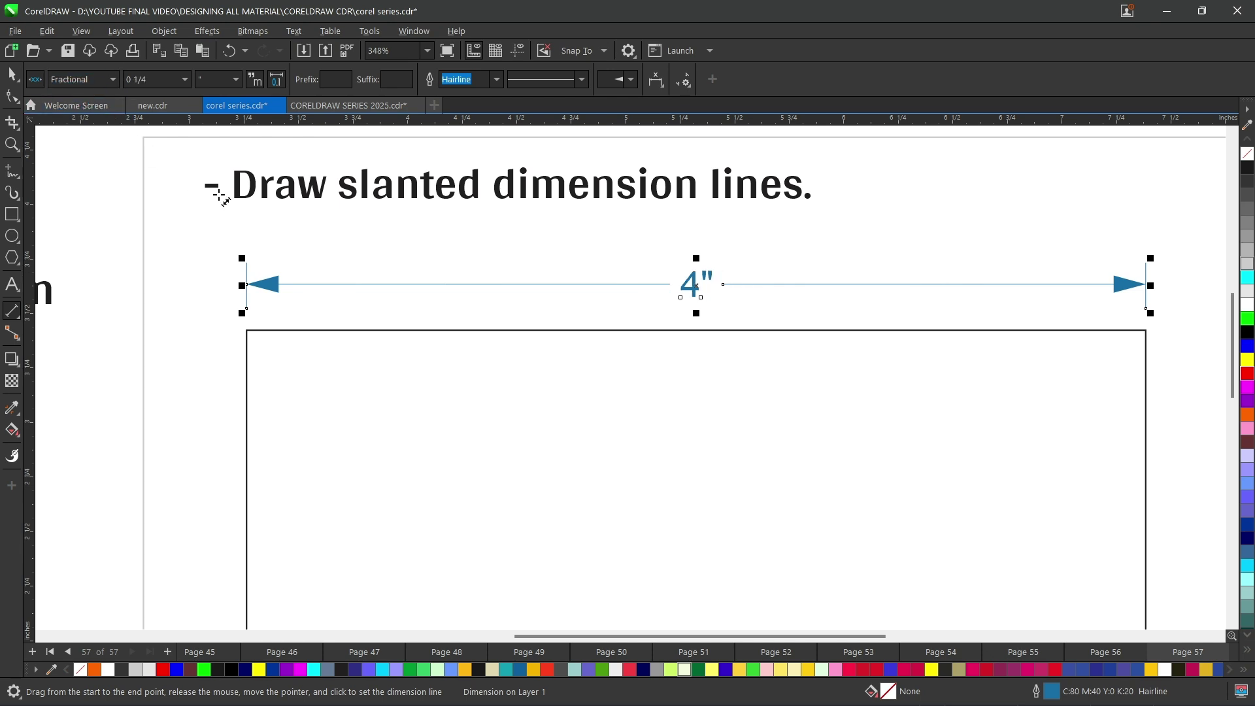
{"action": "scroll", "coordinate": [651, 276], "scroll_direction": "up", "scroll_amount": 2}
{"action": "scroll", "coordinate": [647, 281], "scroll_direction": "down", "scroll_amount": 4}
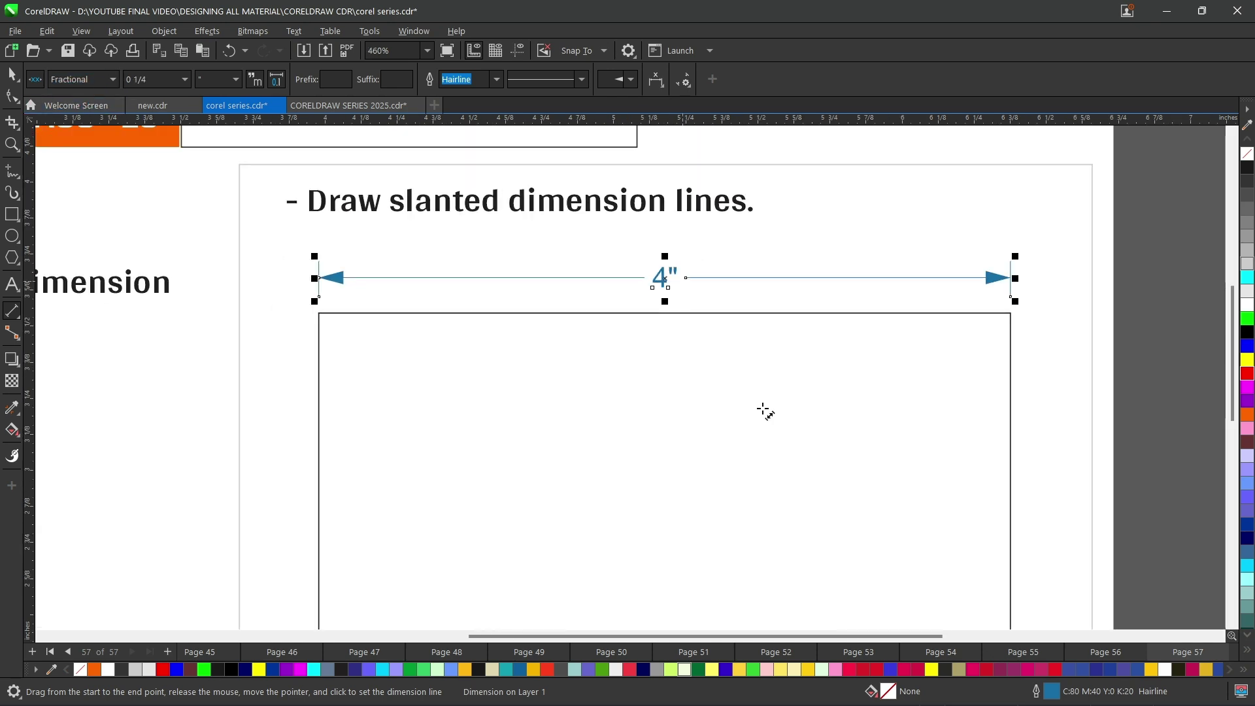
{"action": "left_click", "coordinate": [764, 394]}
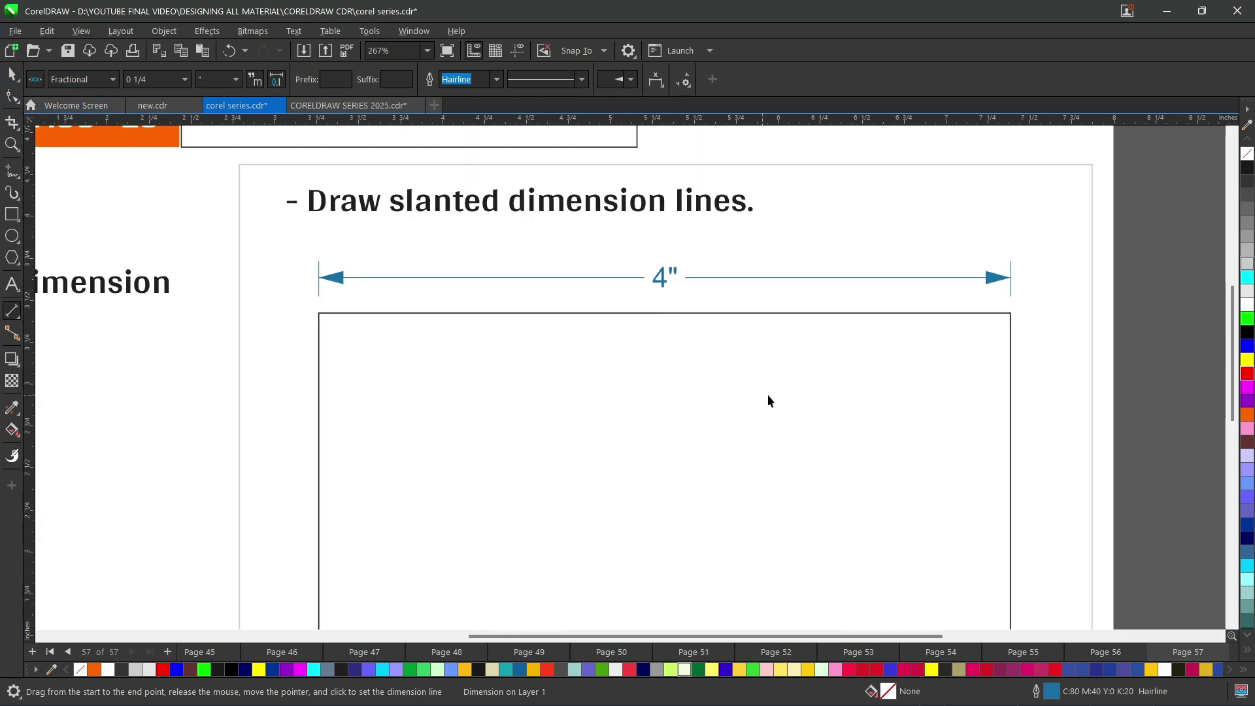
Step: Move the rectangle slightly left and up, and narrow it from its right side to about 3.66 inches wide
{"action": "key", "text": "space"}
{"action": "left_click_drag", "start_coordinate": [1012, 502], "coordinate": [984, 498]}
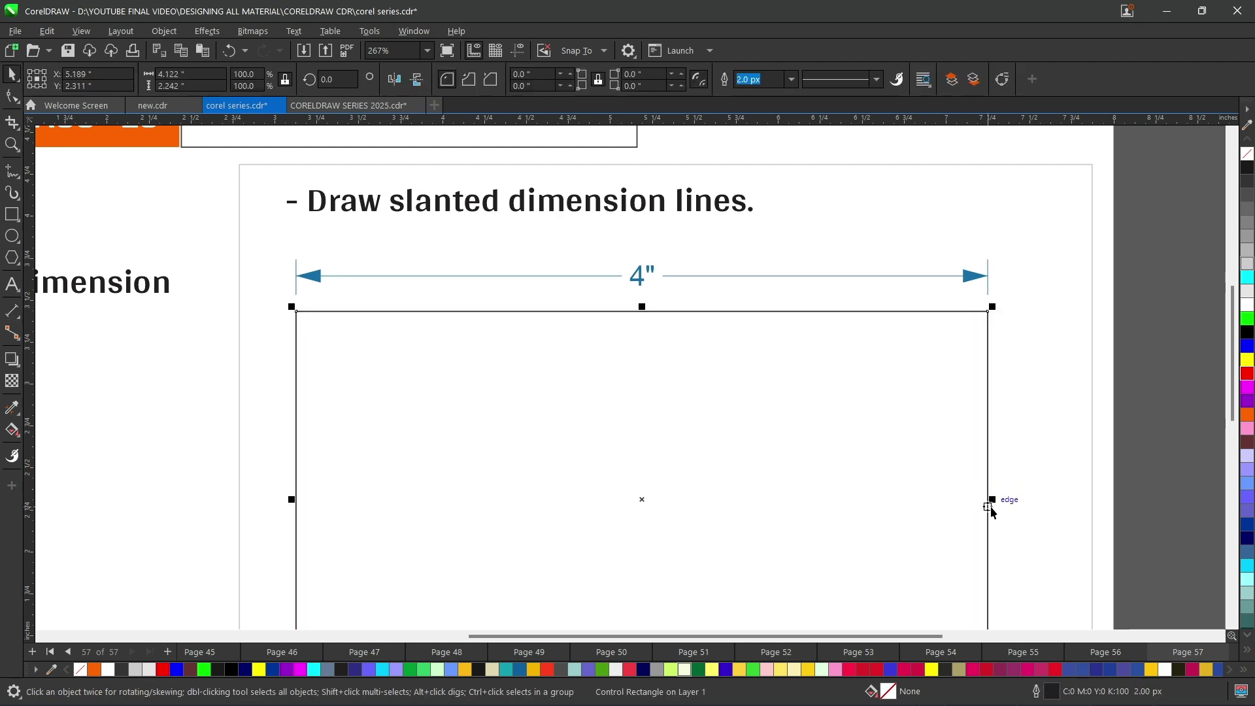
{"action": "left_click", "coordinate": [990, 500]}
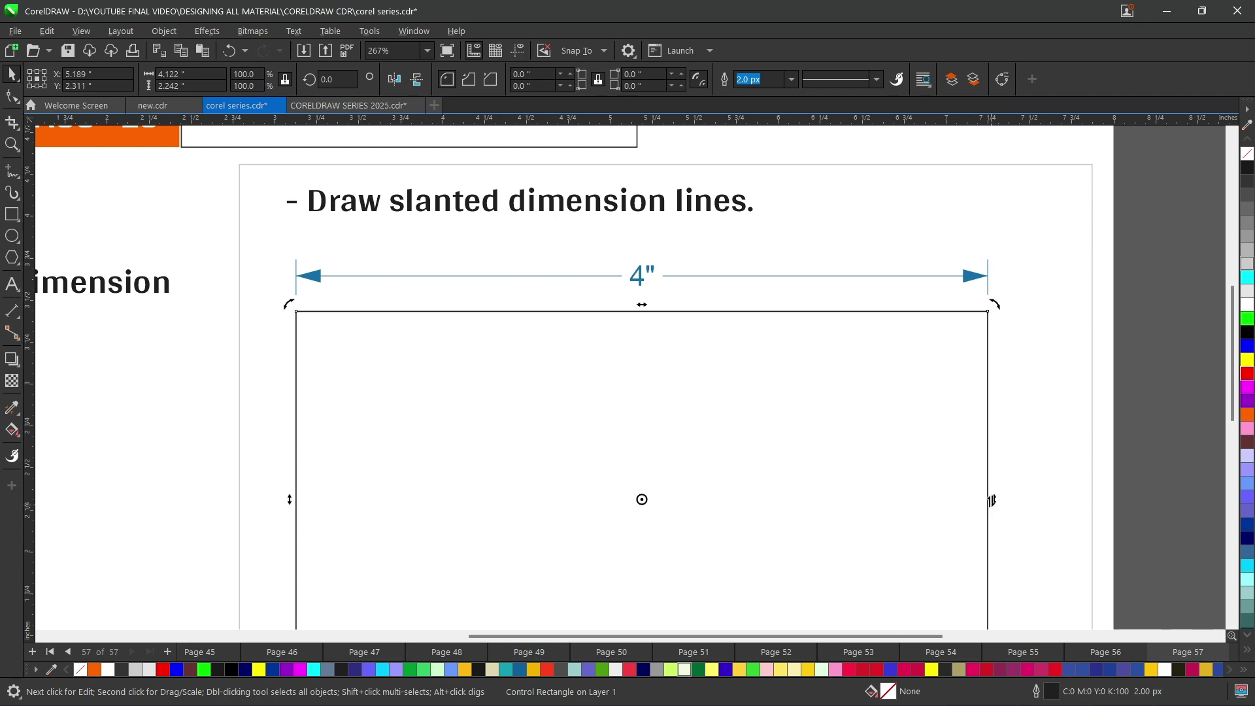
{"action": "left_click", "coordinate": [989, 503]}
{"action": "left_click_drag", "start_coordinate": [989, 503], "coordinate": [914, 500]}
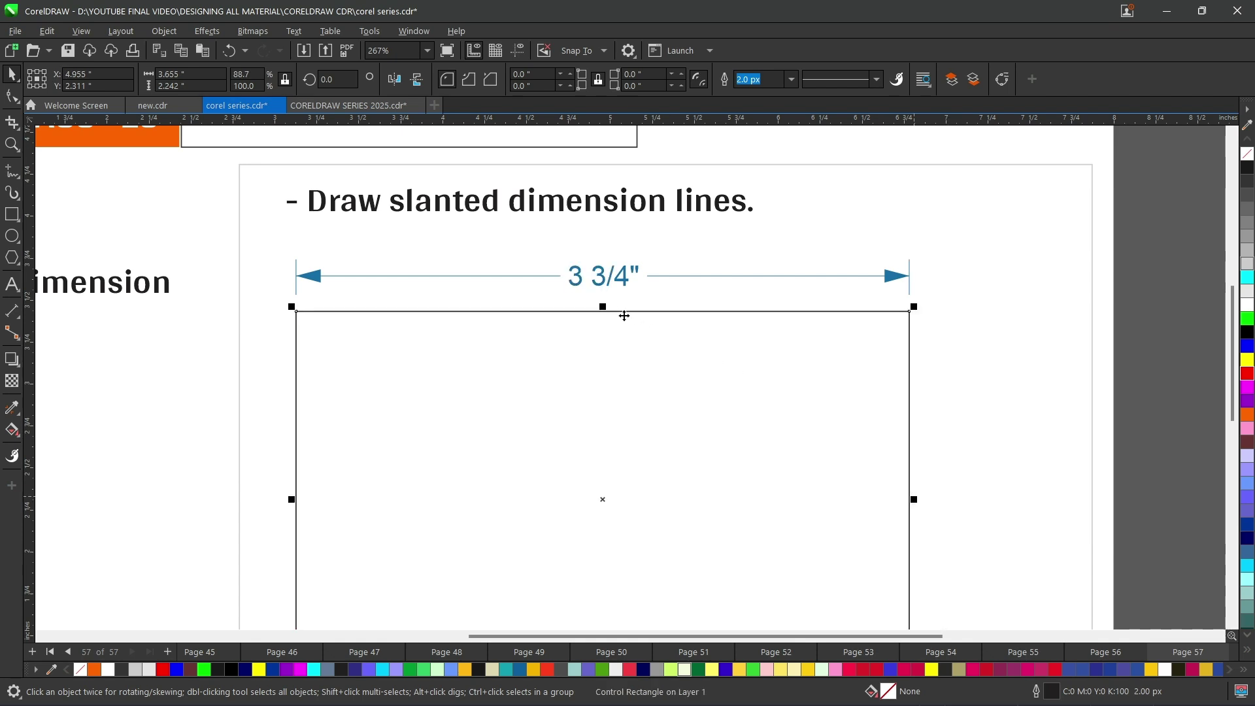
{"action": "scroll", "coordinate": [563, 277], "scroll_direction": "up", "scroll_amount": 2}
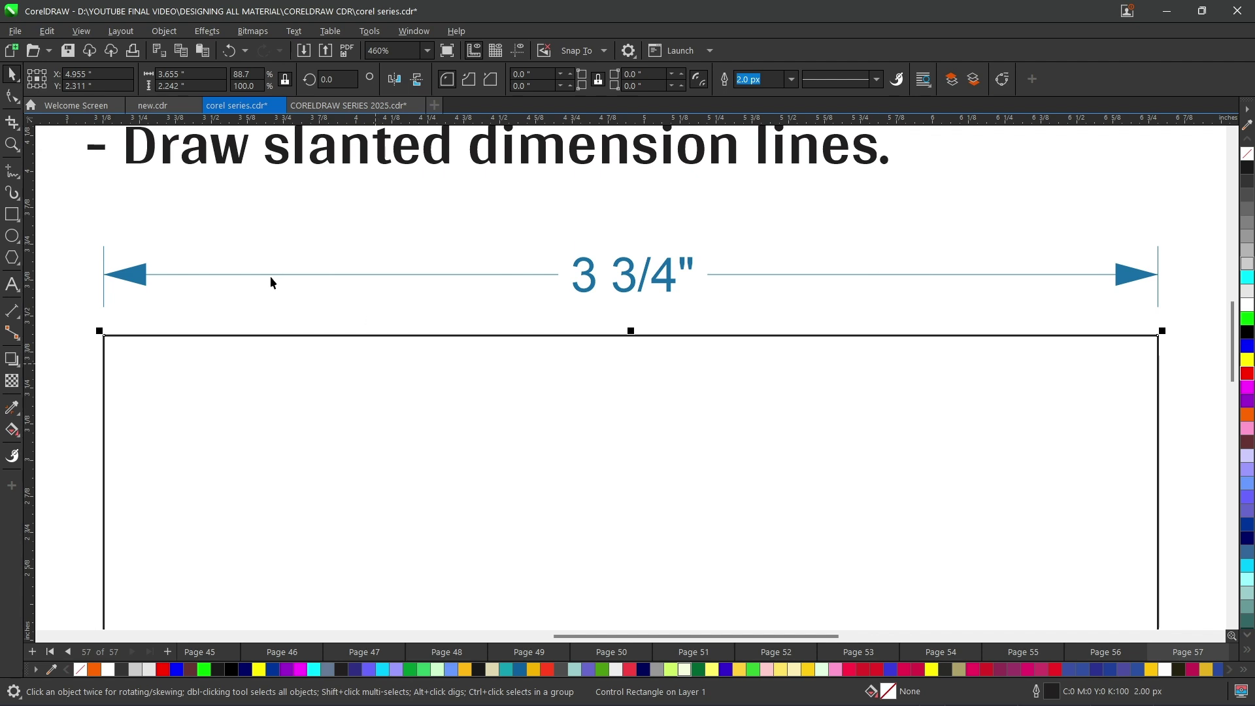
Step: Try to apply the U.S. Engineering dimension style to the existing width dimension's text, and deselect it
{"action": "left_click", "coordinate": [10, 308]}
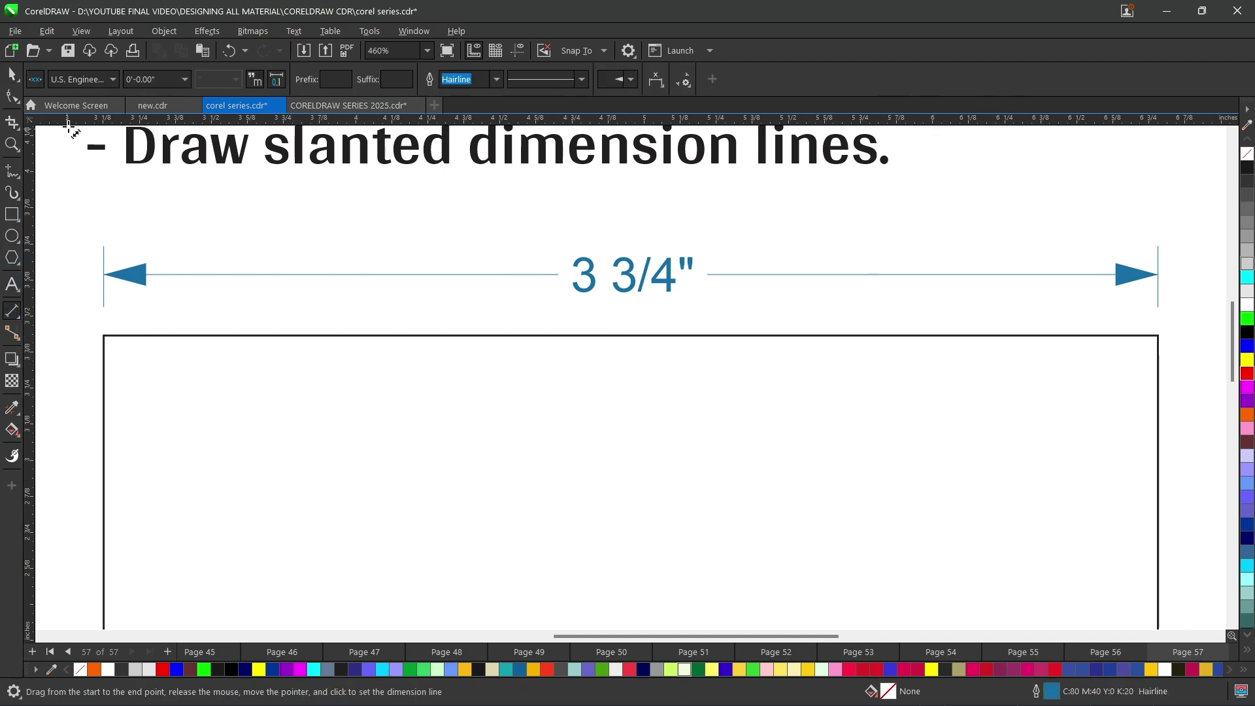
{"action": "left_click", "coordinate": [95, 79]}
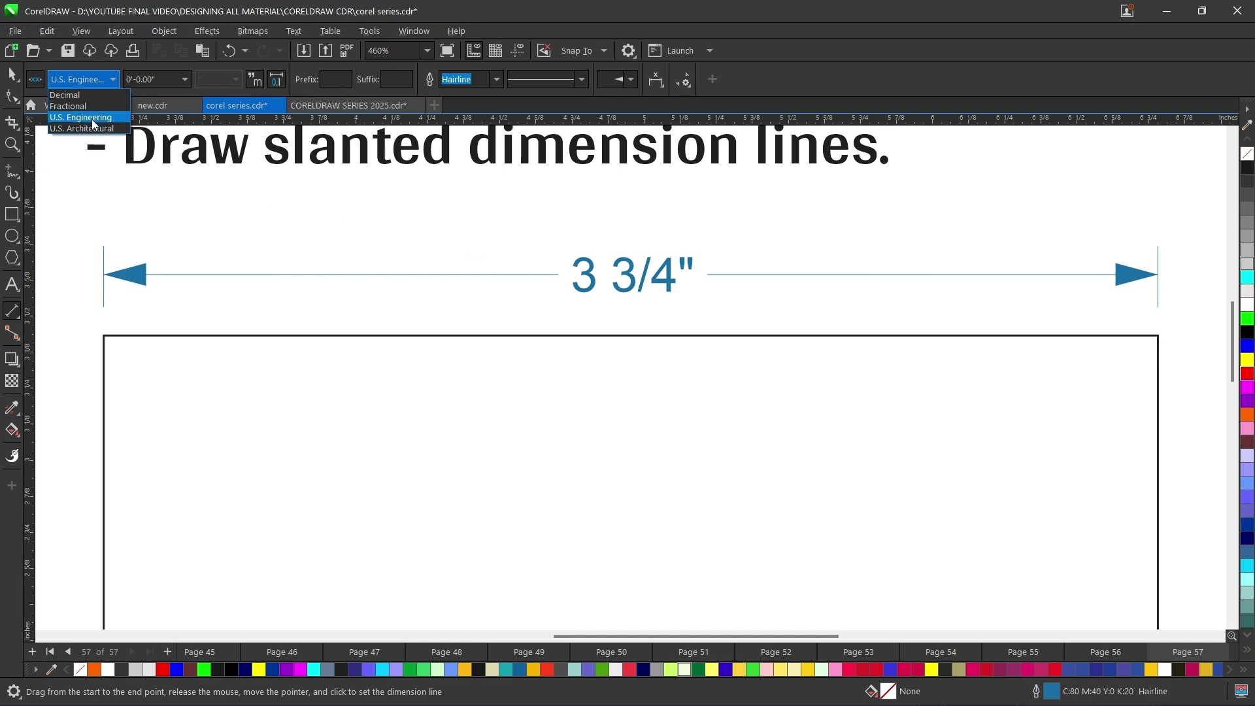
{"action": "left_click", "coordinate": [584, 282]}
{"action": "left_click", "coordinate": [575, 275]}
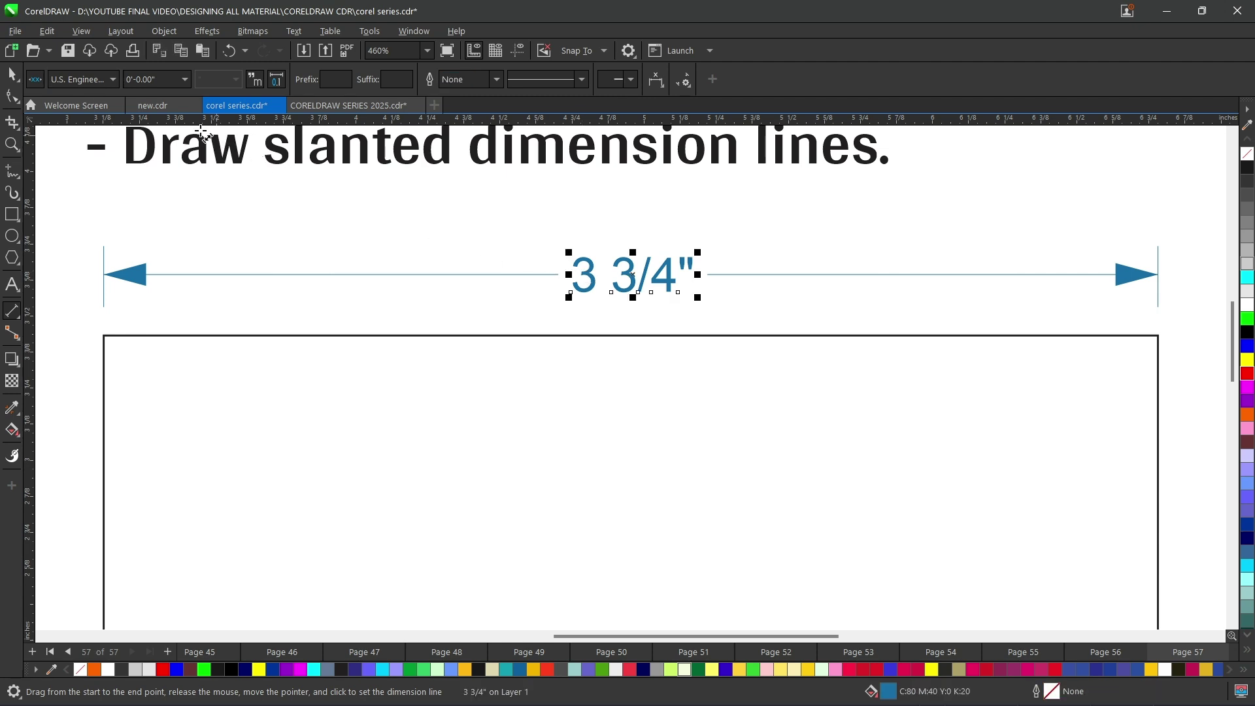
{"action": "left_click", "coordinate": [98, 79]}
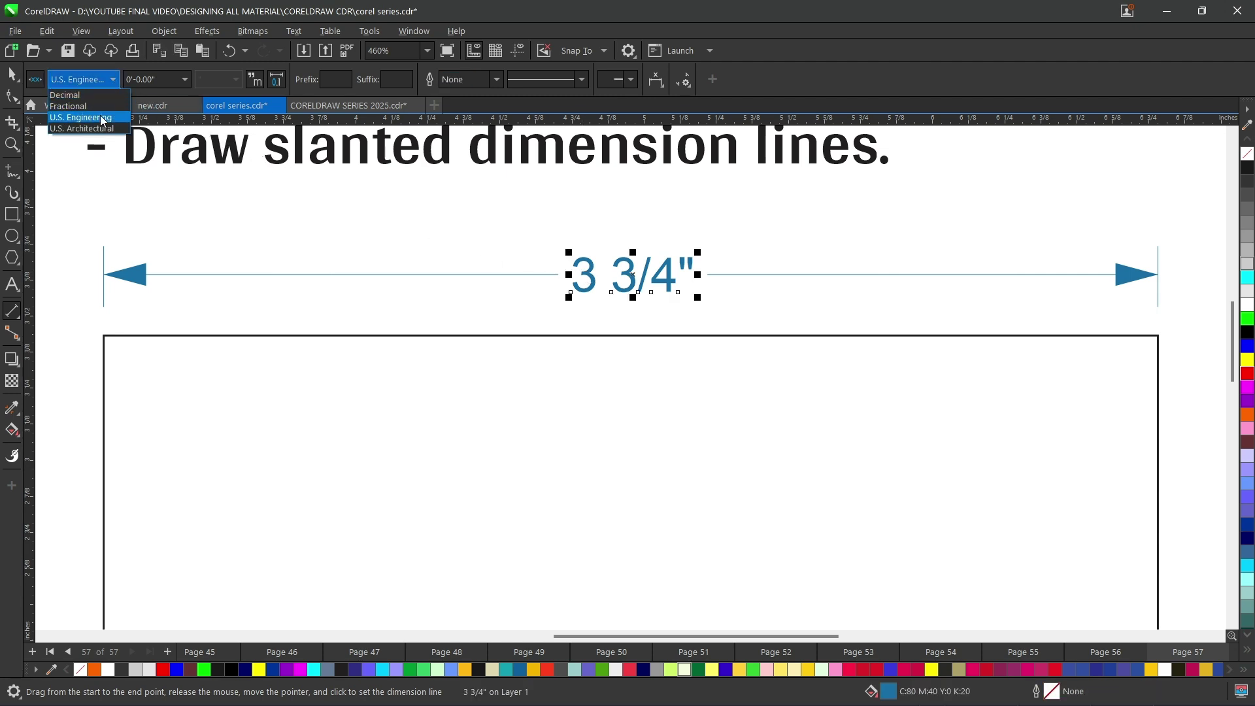
{"action": "left_click", "coordinate": [102, 118]}
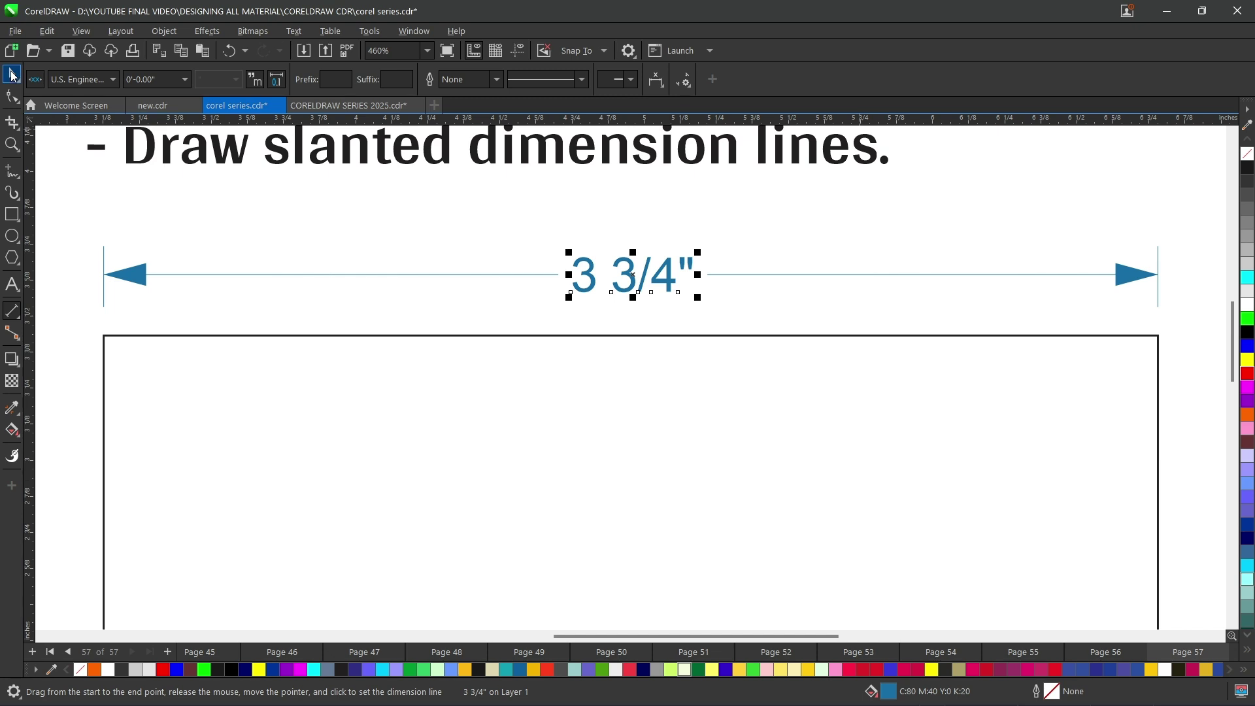
{"action": "left_click", "coordinate": [25, 79]}
{"action": "scroll", "coordinate": [286, 159], "scroll_direction": "down", "scroll_amount": 1}
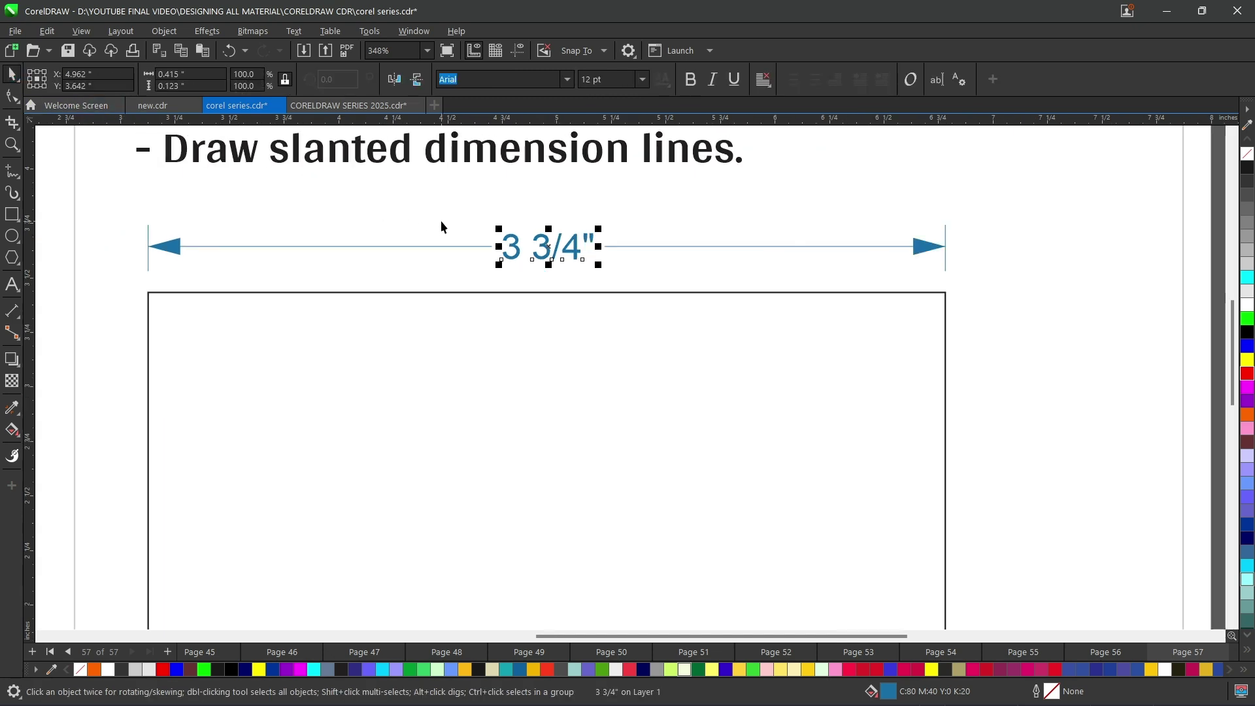
{"action": "left_click", "coordinate": [442, 242]}
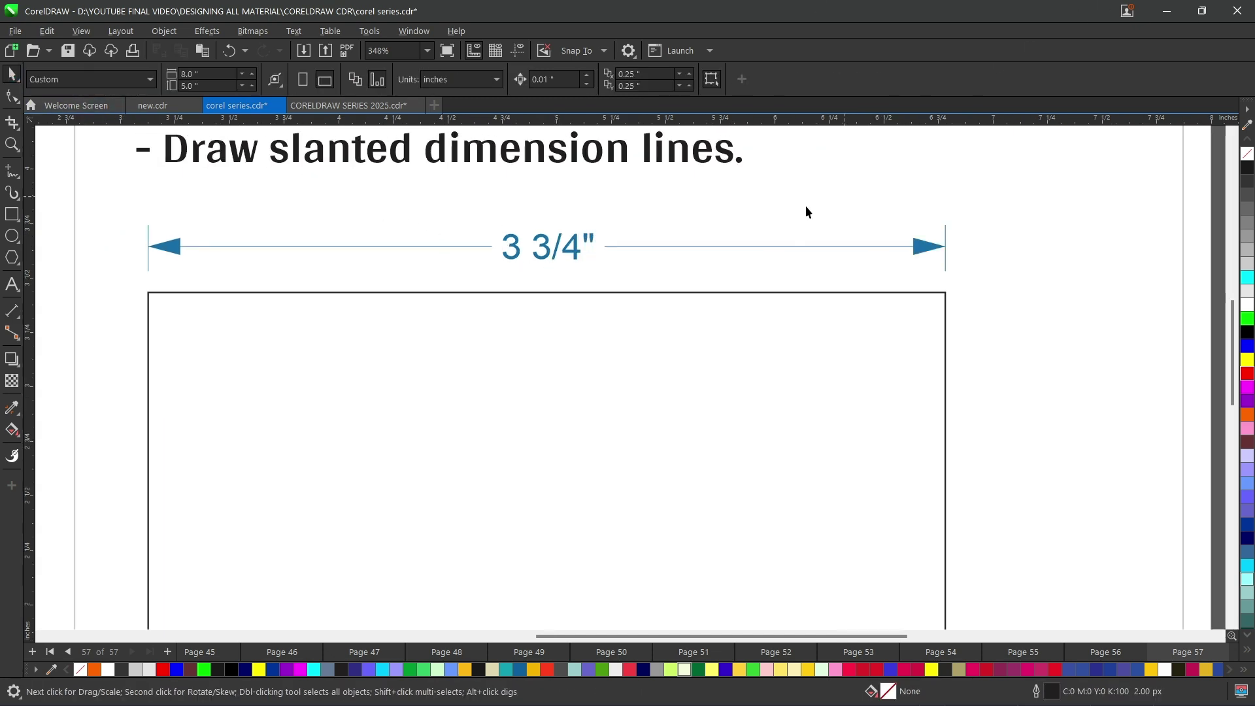
Step: Replace the fractional width dimension with a new parallel dimension above the rectangle's top edge, using the U.S. Engineering style
{"action": "left_click", "coordinate": [580, 255]}
{"action": "key", "text": "Delete"}
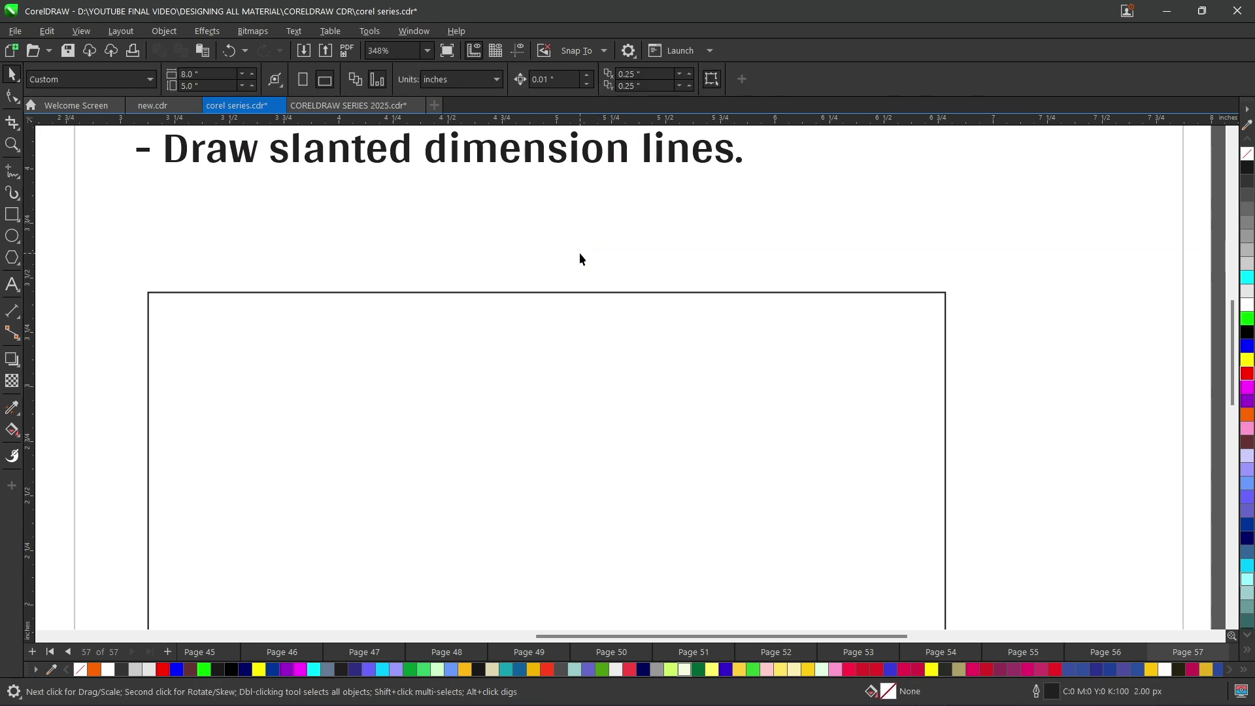
{"action": "left_click", "coordinate": [12, 311]}
{"action": "left_click_drag", "start_coordinate": [148, 292], "coordinate": [944, 289]}
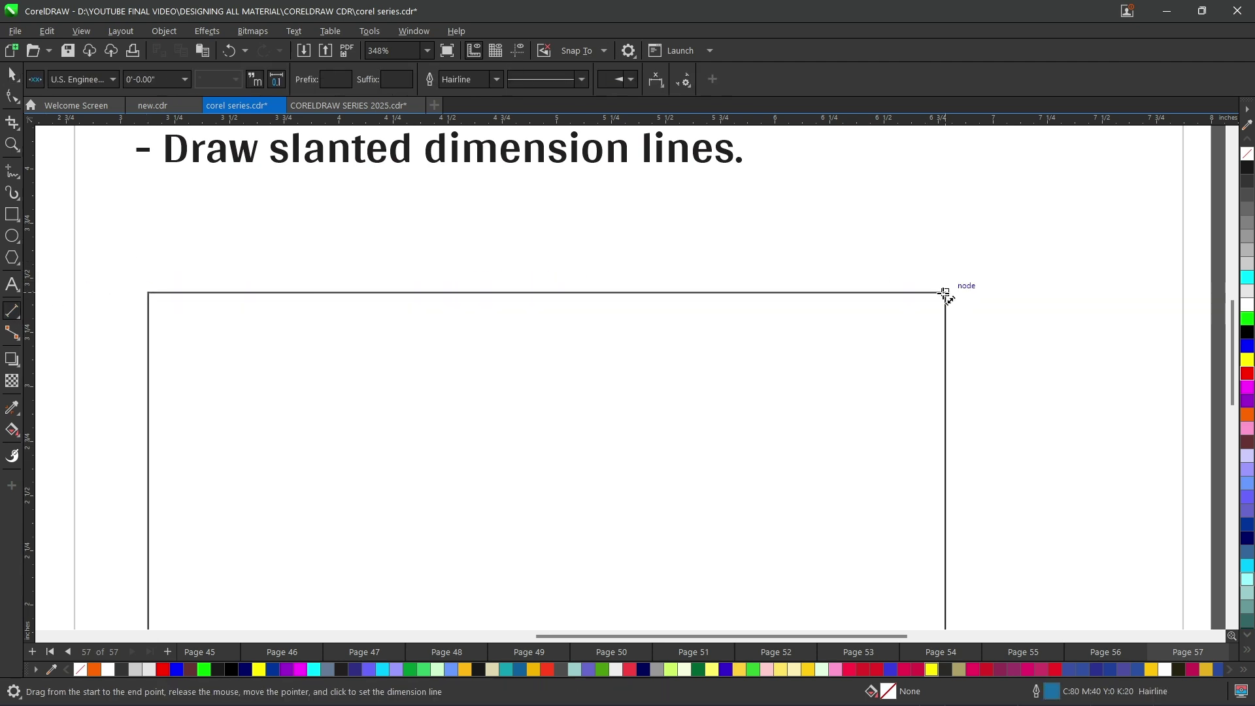
{"action": "left_click", "coordinate": [514, 243]}
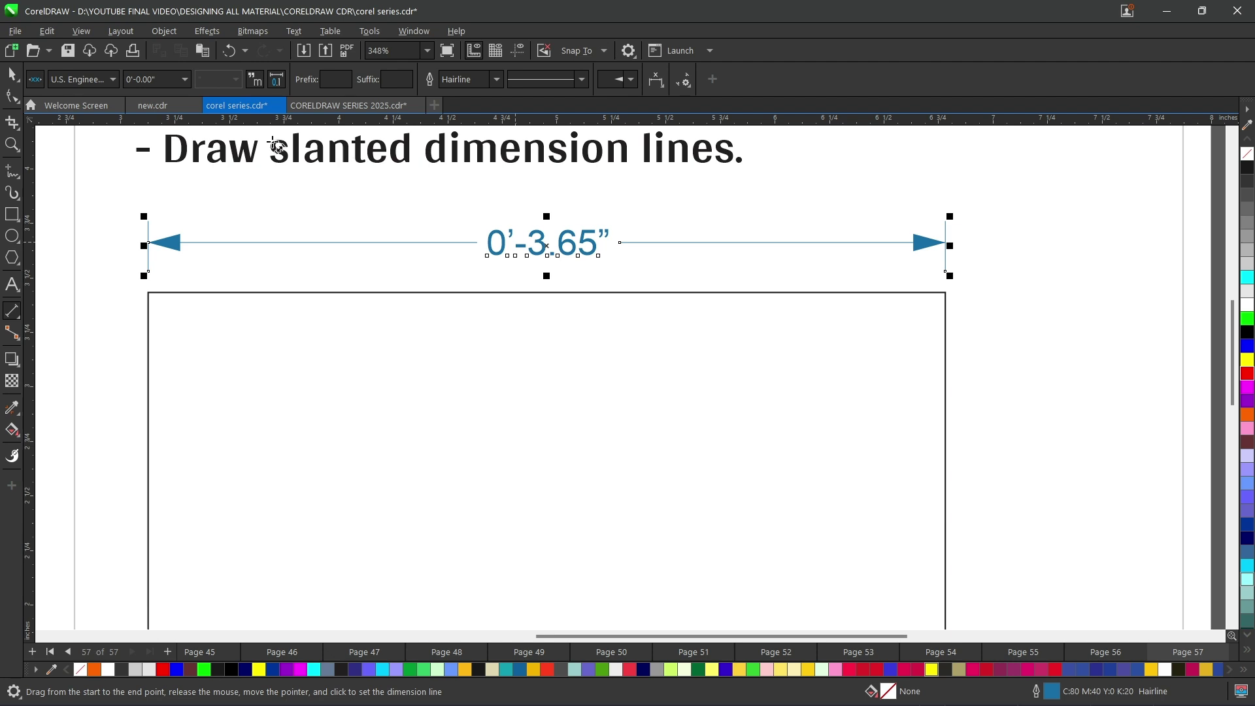
{"action": "left_click", "coordinate": [113, 80]}
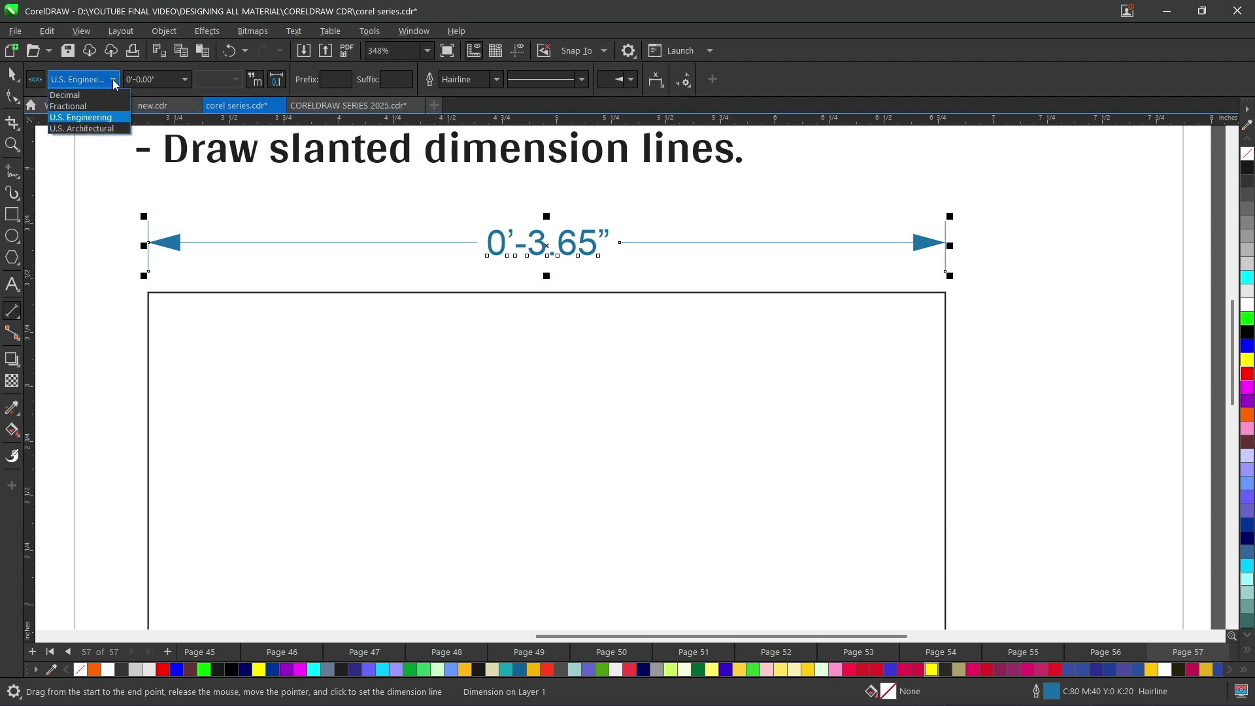
{"action": "left_click", "coordinate": [69, 118]}
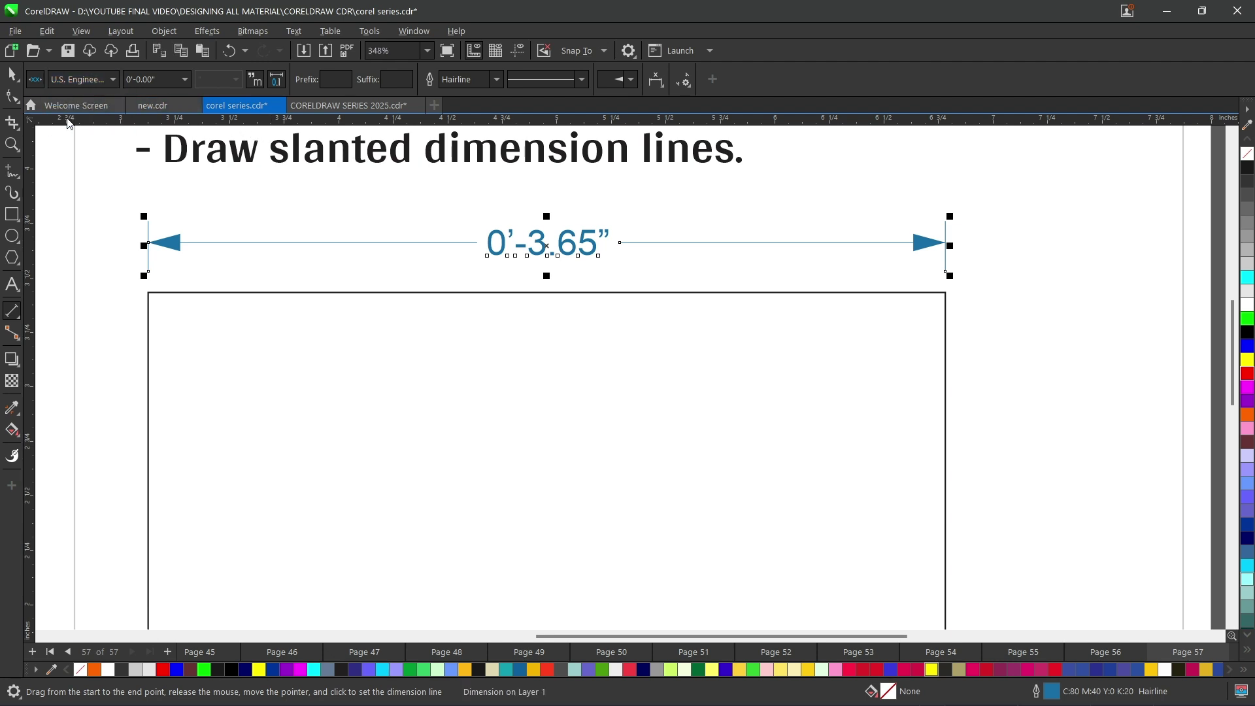
Step: Apply the U.S. Architectural style to the width dimension, and switch its style to Decimal
{"action": "scroll", "coordinate": [627, 269], "scroll_direction": "up", "scroll_amount": 1}
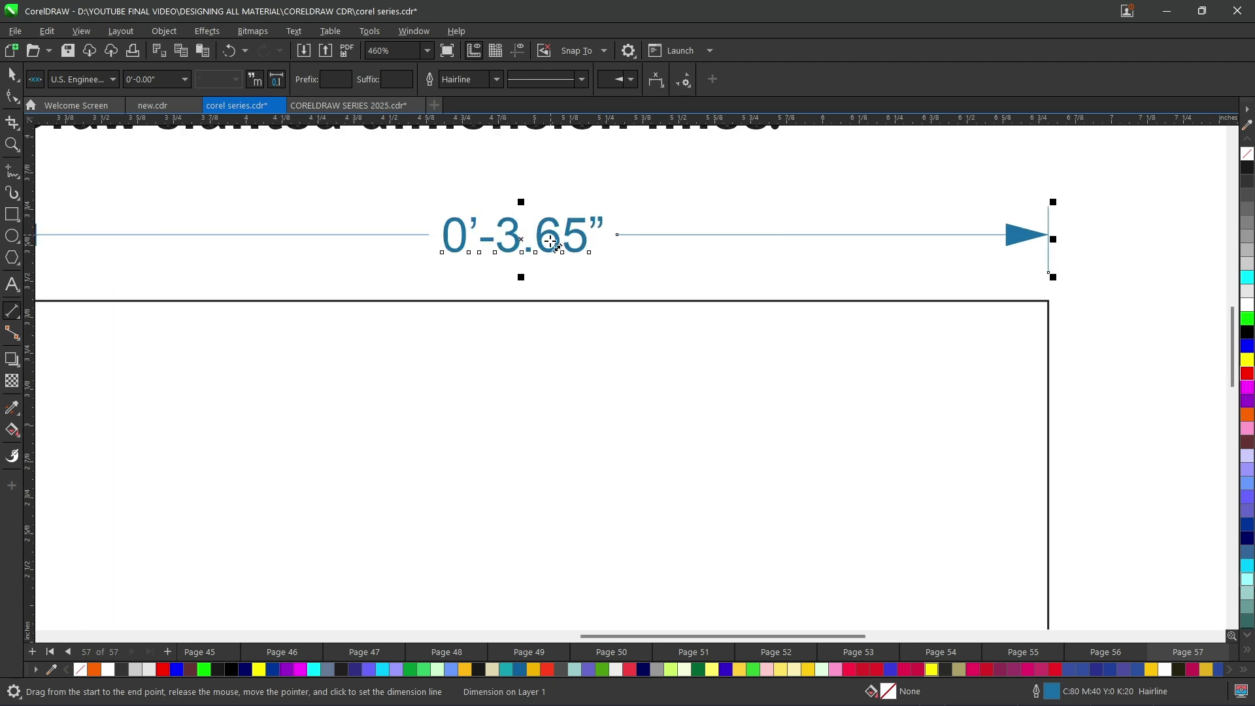
{"action": "scroll", "coordinate": [562, 239], "scroll_direction": "down", "scroll_amount": 1}
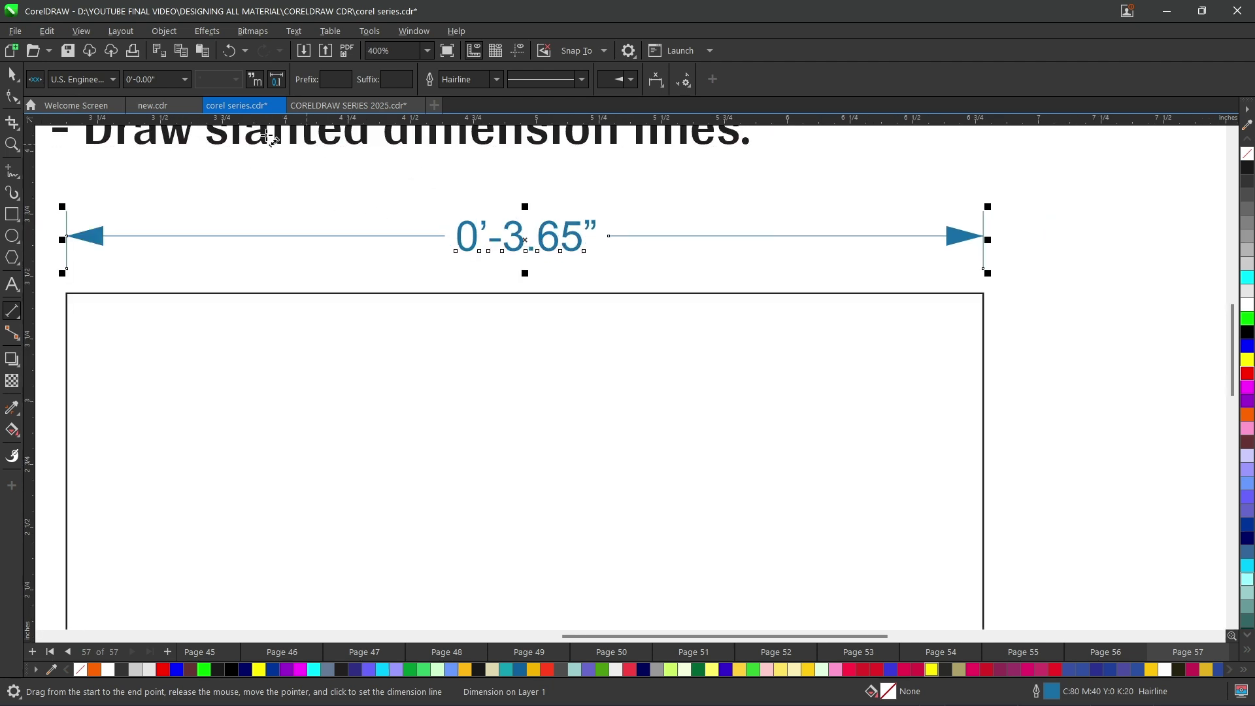
{"action": "left_click", "coordinate": [113, 81]}
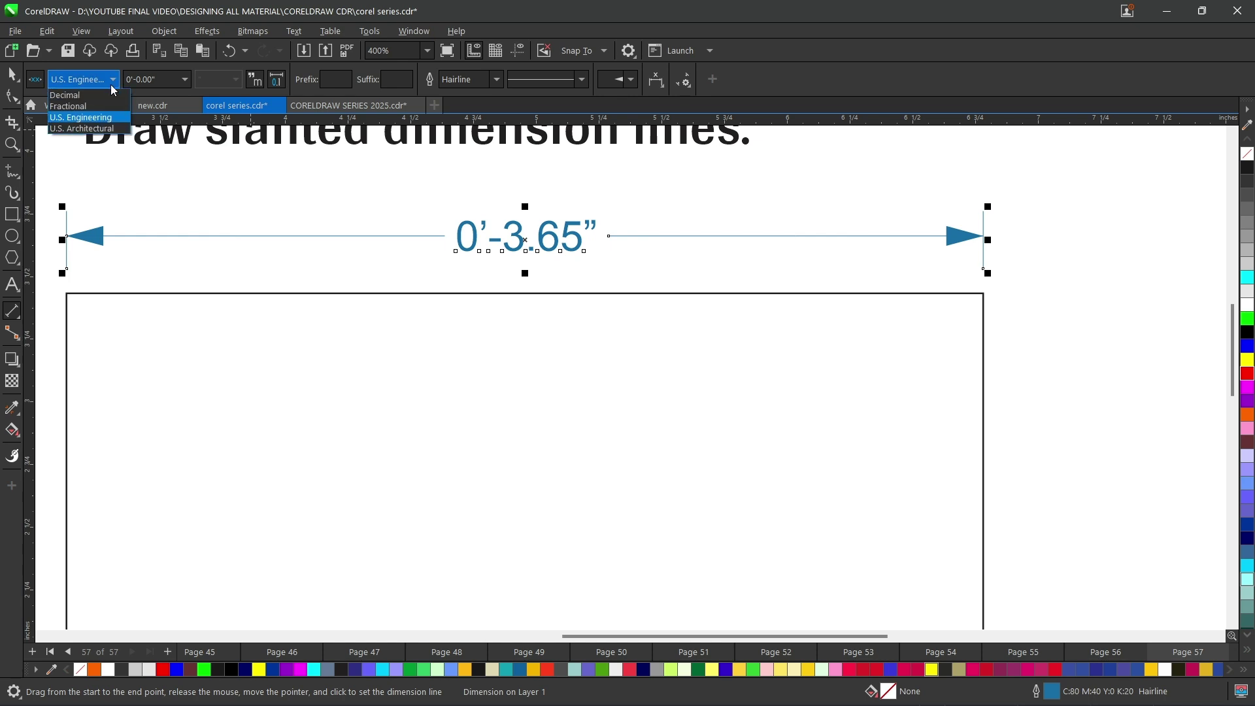
{"action": "left_click", "coordinate": [84, 129]}
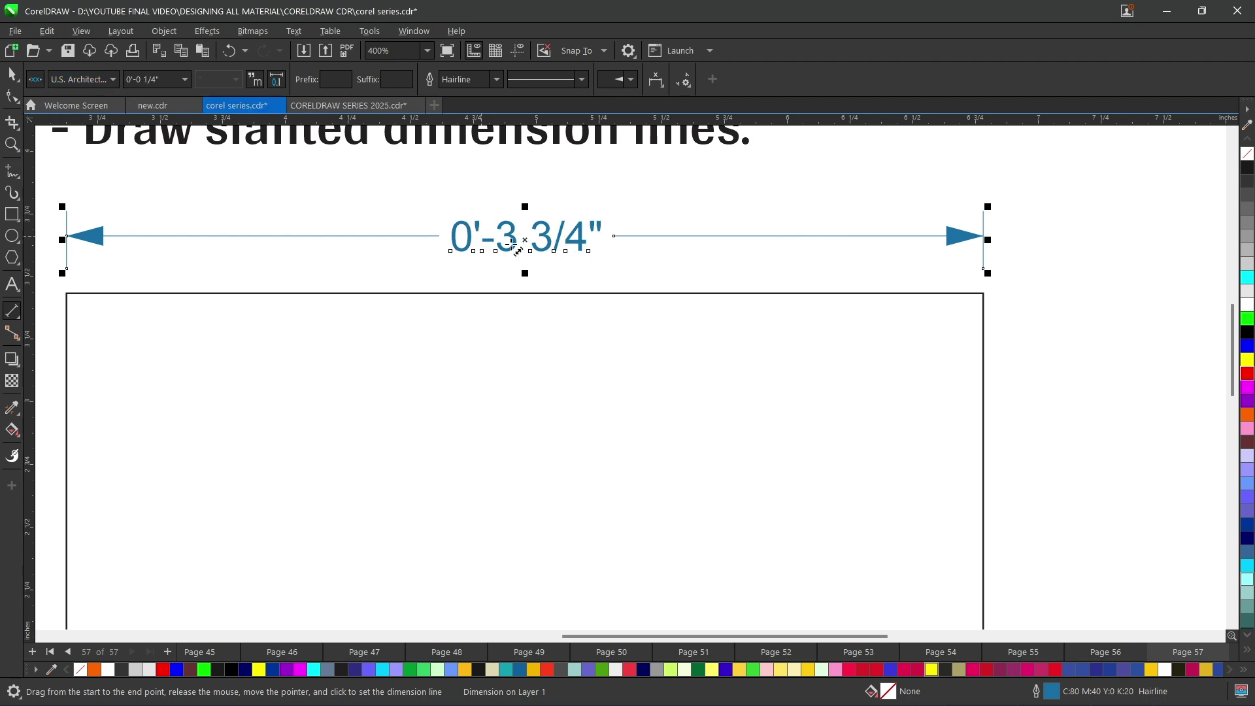
{"action": "left_click", "coordinate": [114, 78]}
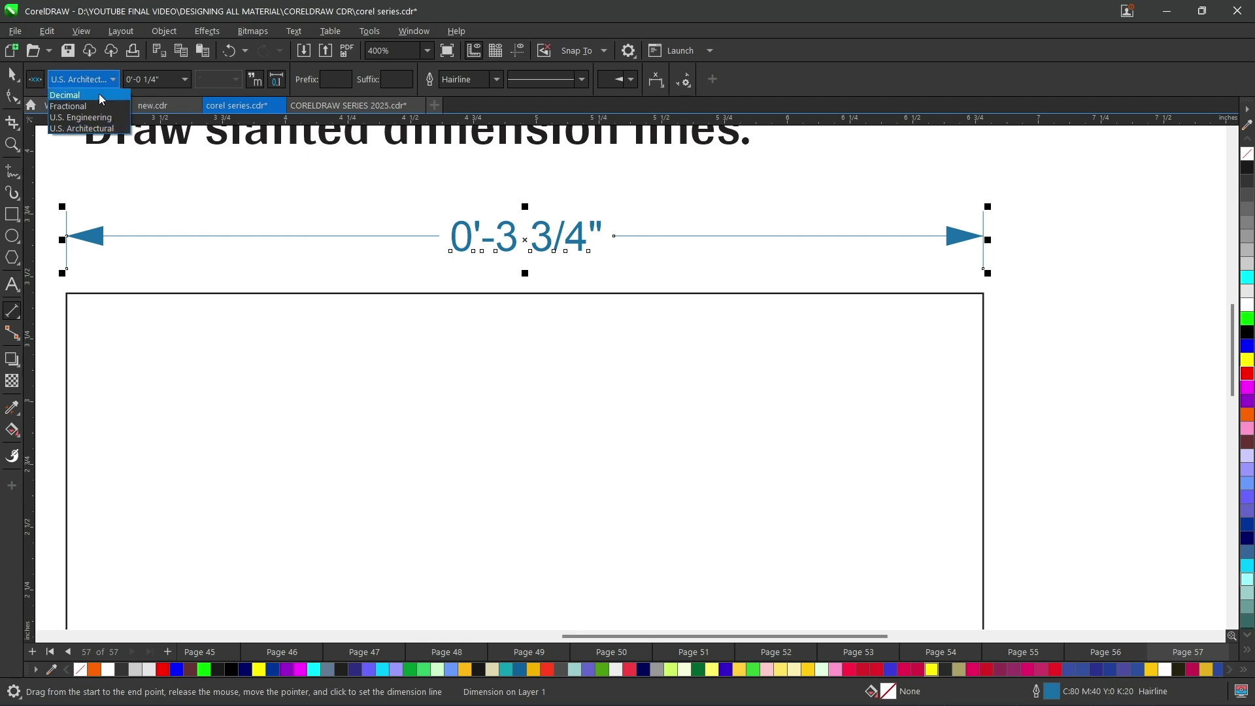
{"action": "left_click", "coordinate": [98, 95]}
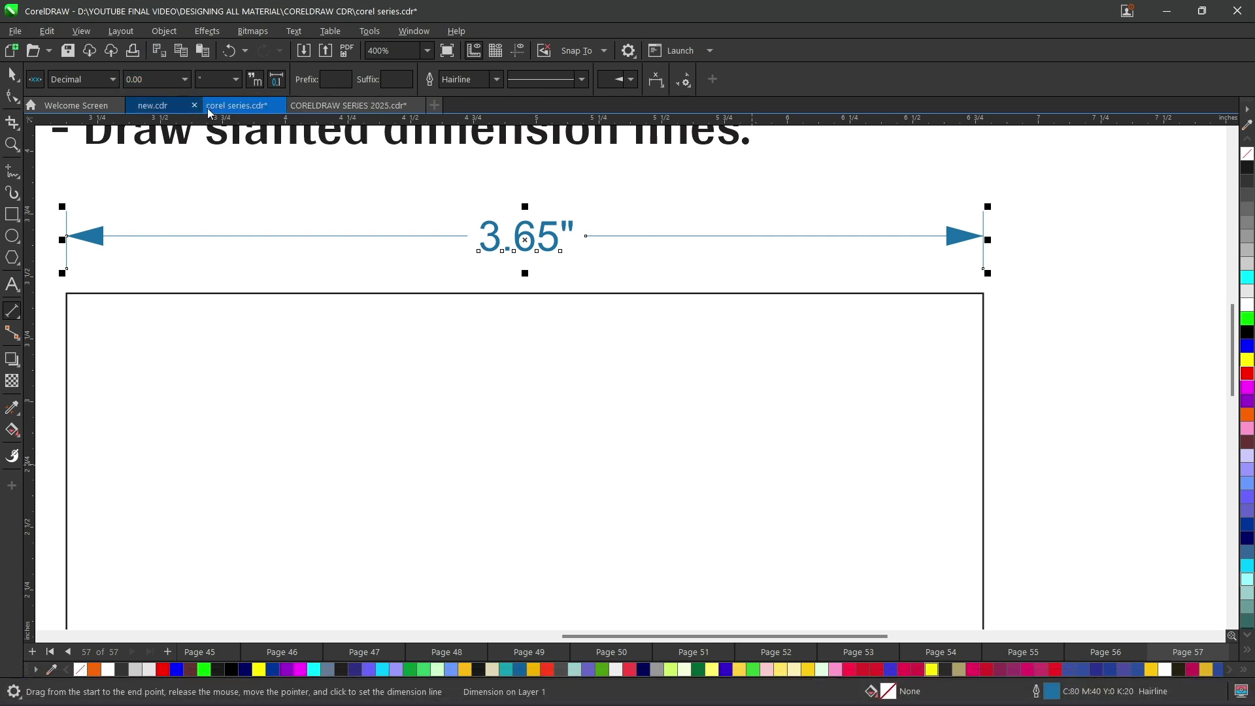
Step: Try the width dimension's precision settings 0, 0.0, 0.000 and 0.000000 in turn
{"action": "left_click", "coordinate": [186, 80]}
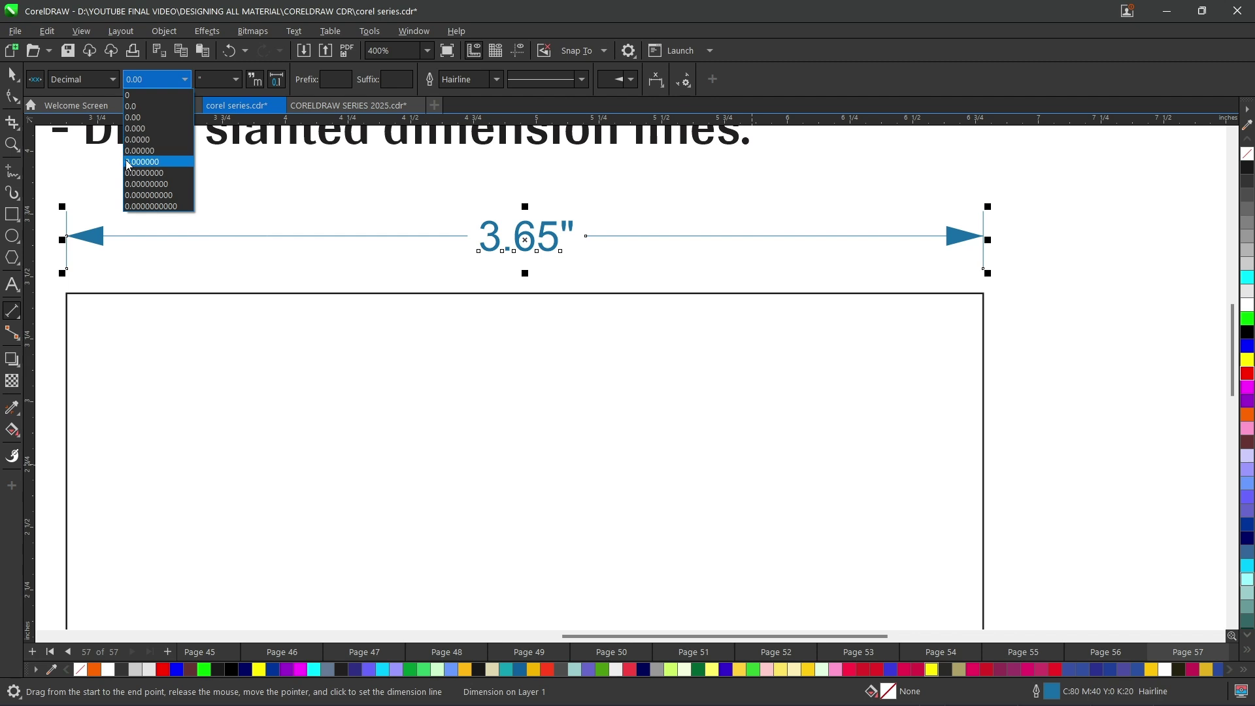
{"action": "left_click", "coordinate": [126, 95]}
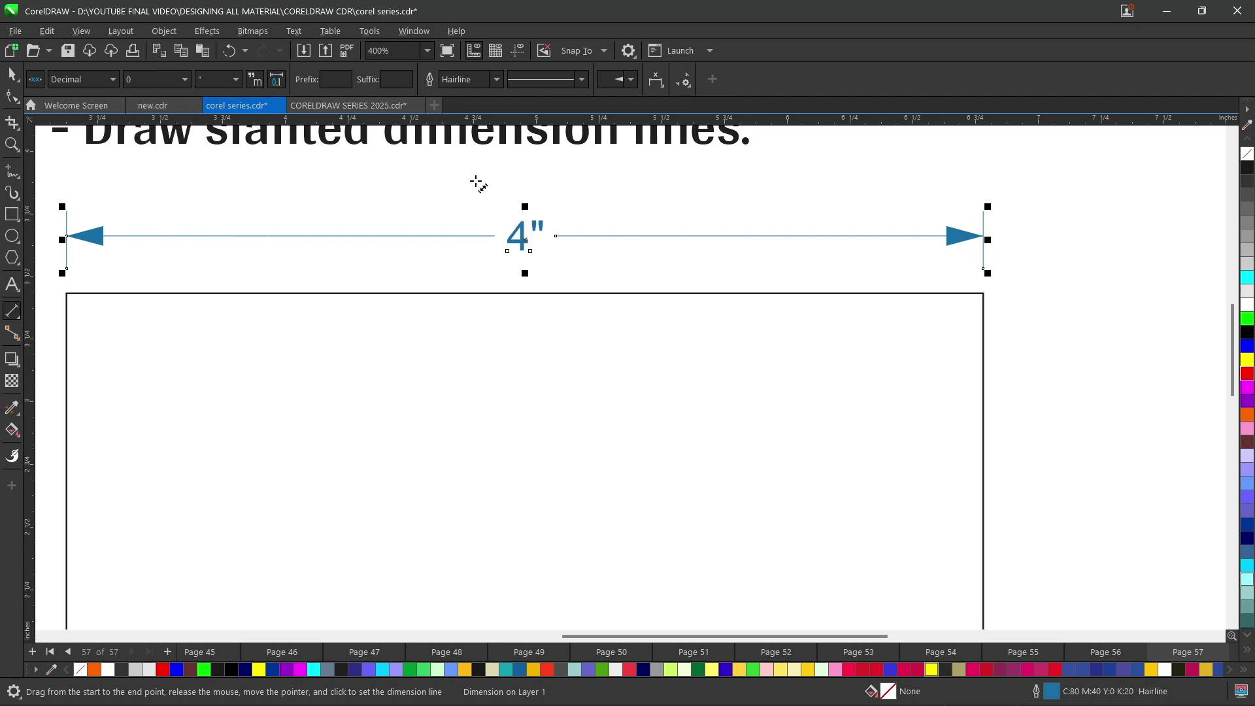
{"action": "scroll", "coordinate": [510, 255], "scroll_direction": "up", "scroll_amount": 3}
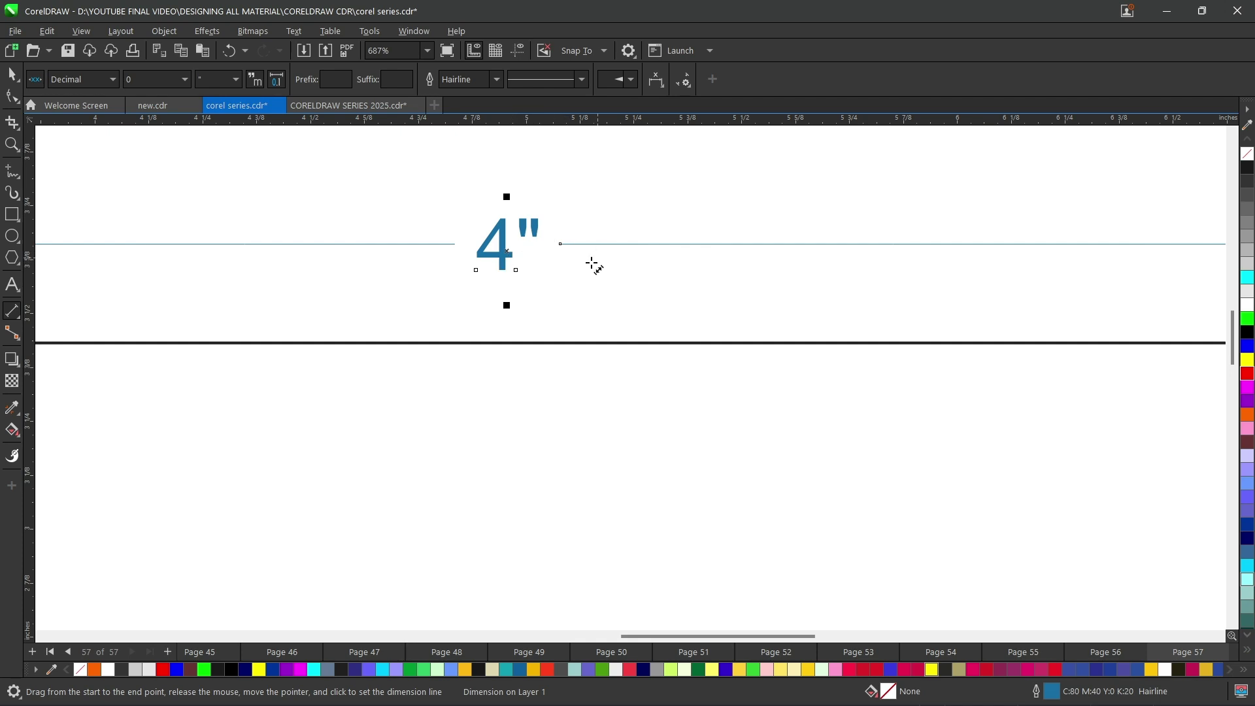
{"action": "left_click", "coordinate": [186, 81]}
{"action": "left_click", "coordinate": [147, 107]}
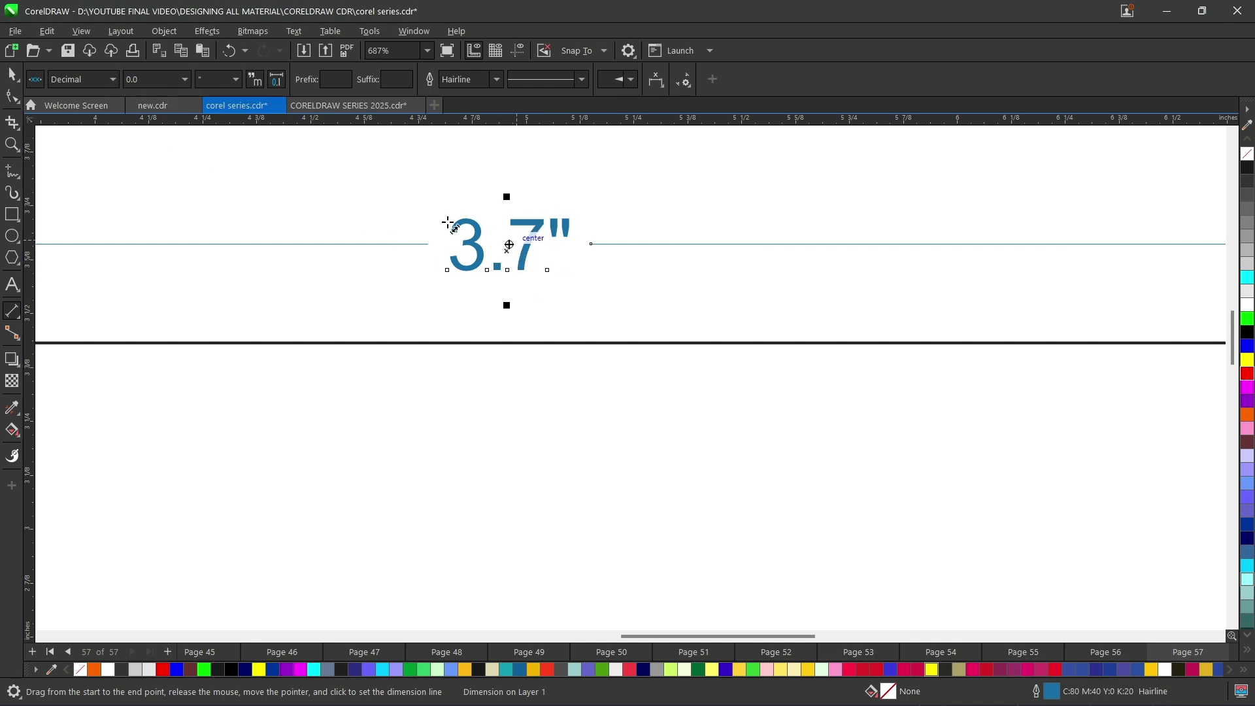
{"action": "left_click", "coordinate": [183, 81]}
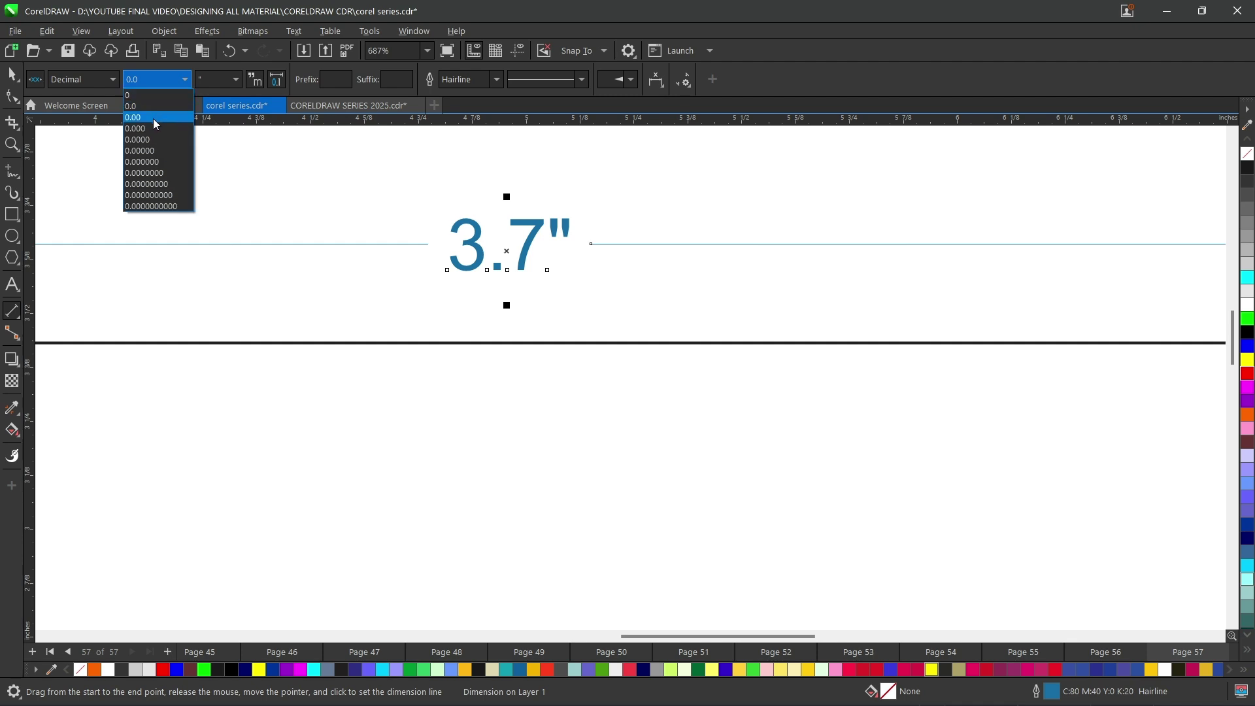
{"action": "left_click", "coordinate": [151, 126]}
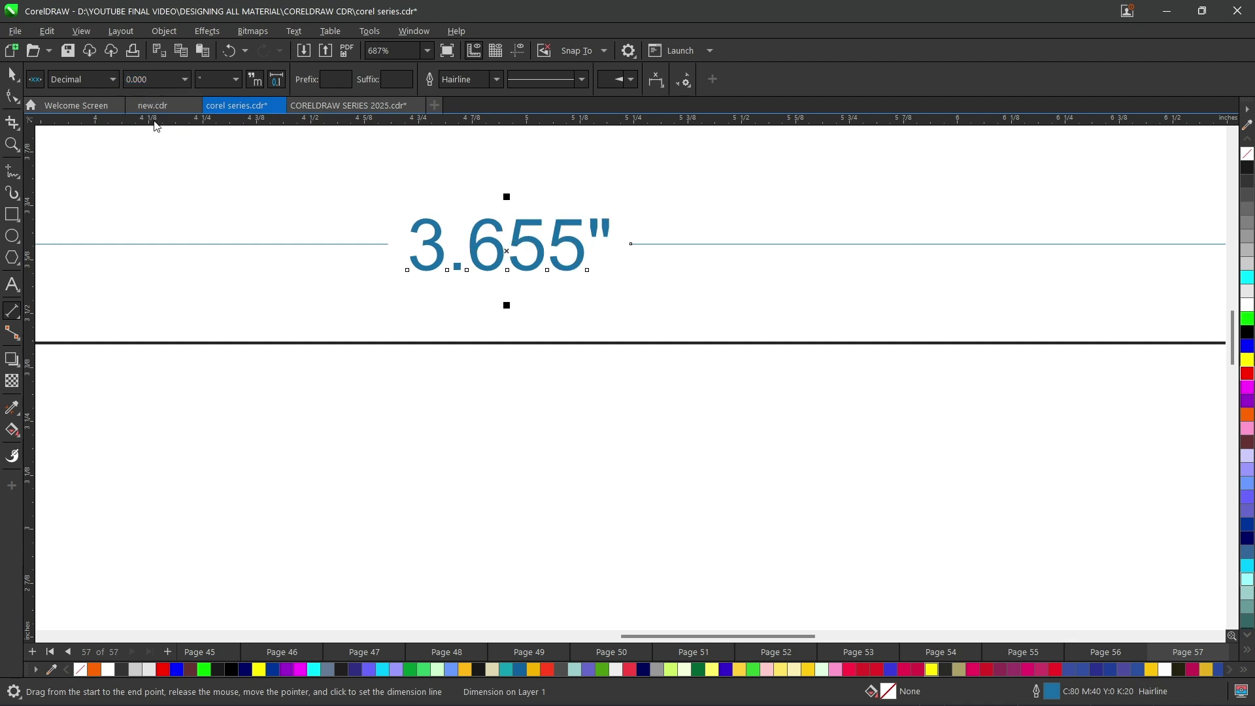
{"action": "left_click", "coordinate": [185, 83]}
{"action": "left_click", "coordinate": [168, 160]}
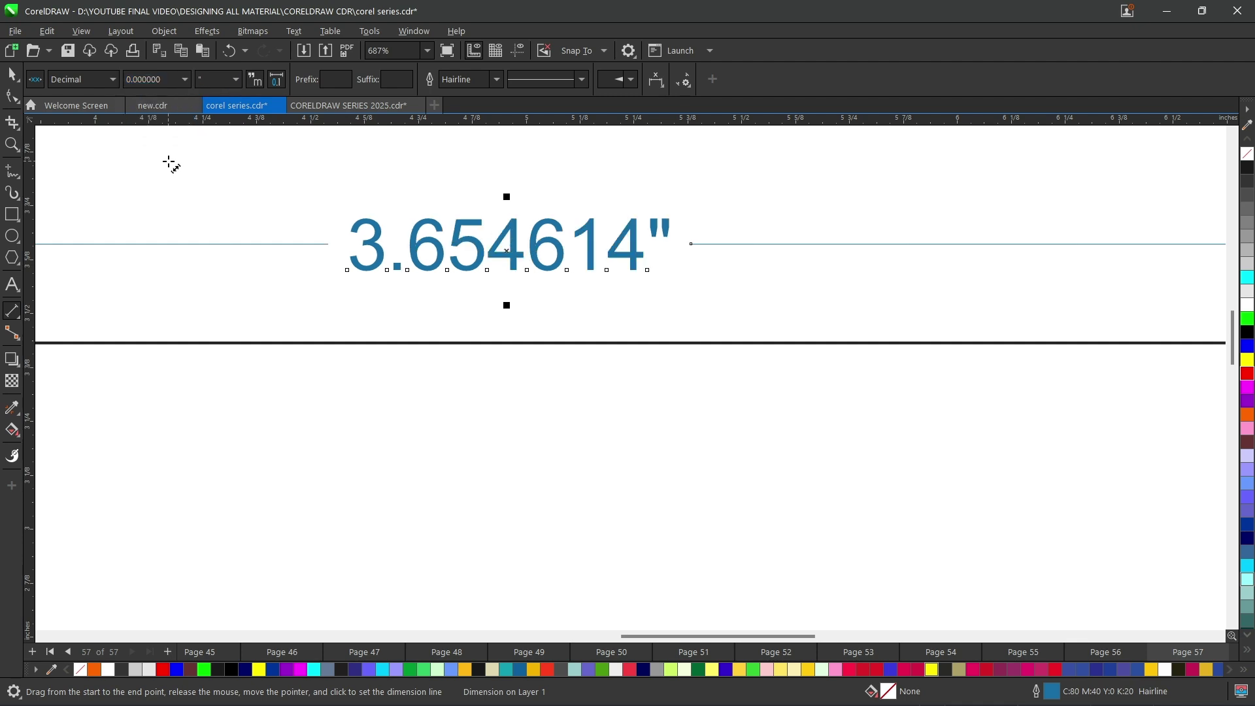
Step: Set the width dimension's precision to two decimal places (0.00)
{"action": "left_click", "coordinate": [185, 81]}
{"action": "left_click", "coordinate": [186, 81]}
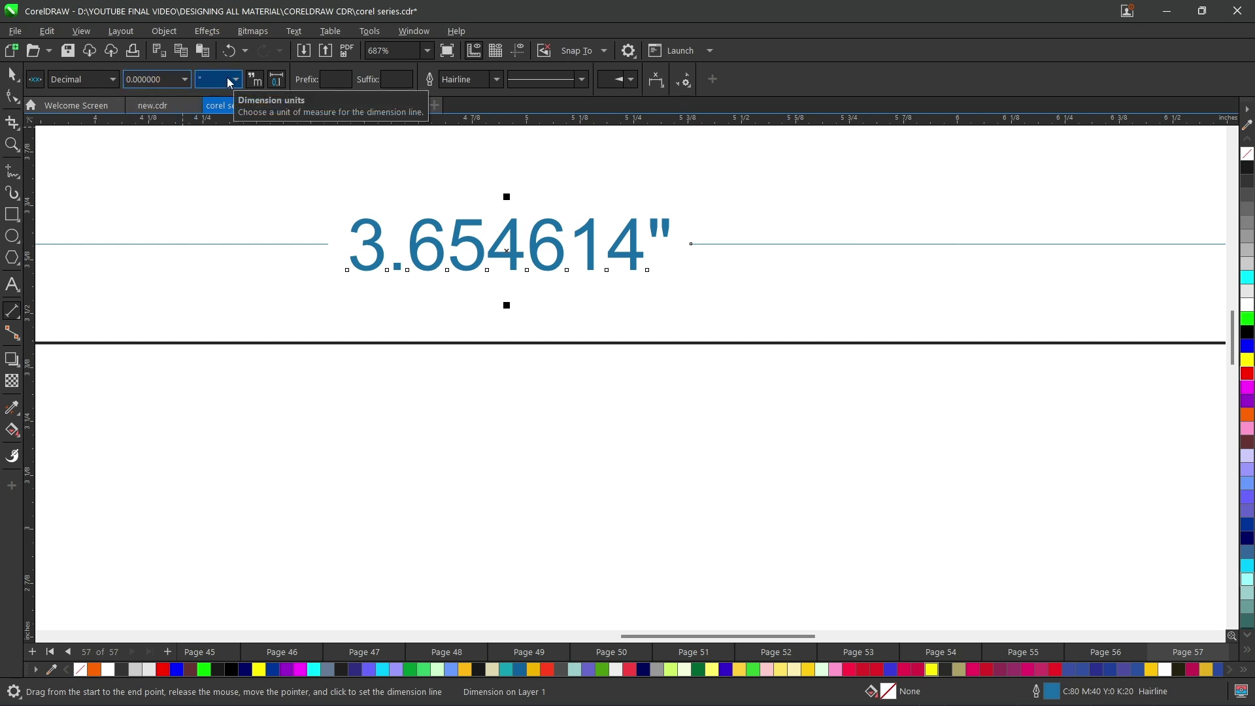
{"action": "left_click", "coordinate": [185, 79]}
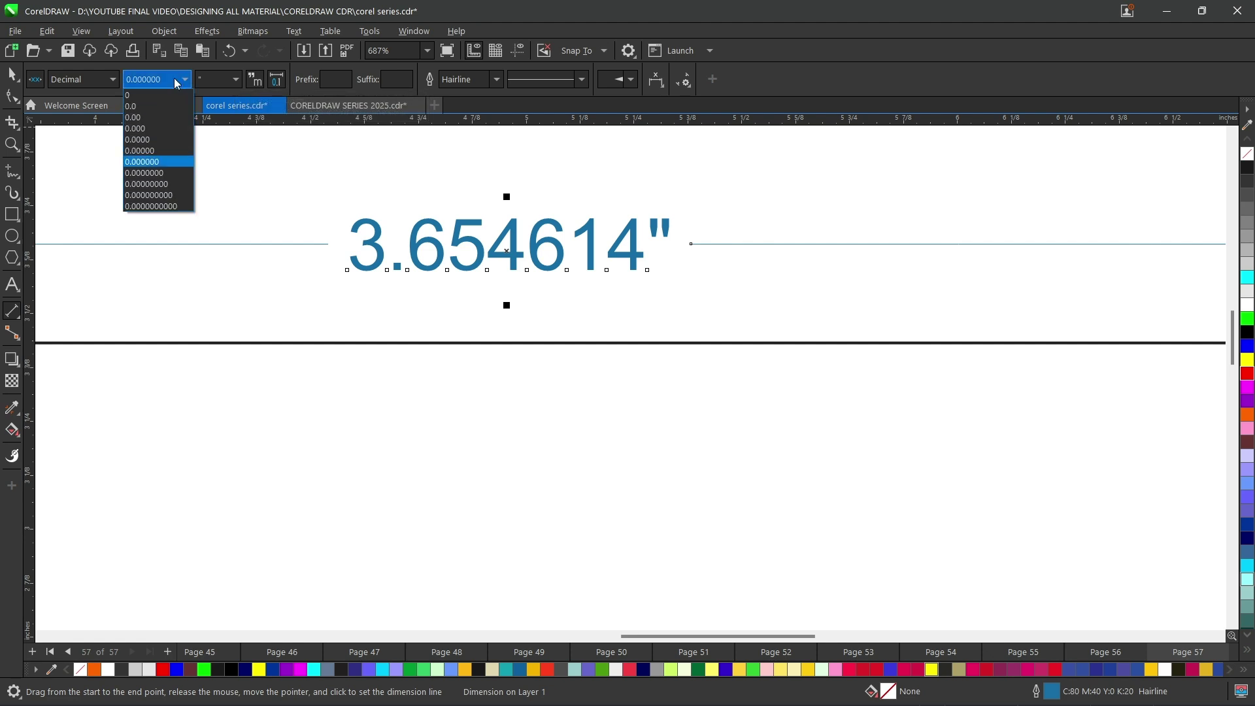
{"action": "left_click", "coordinate": [140, 119]}
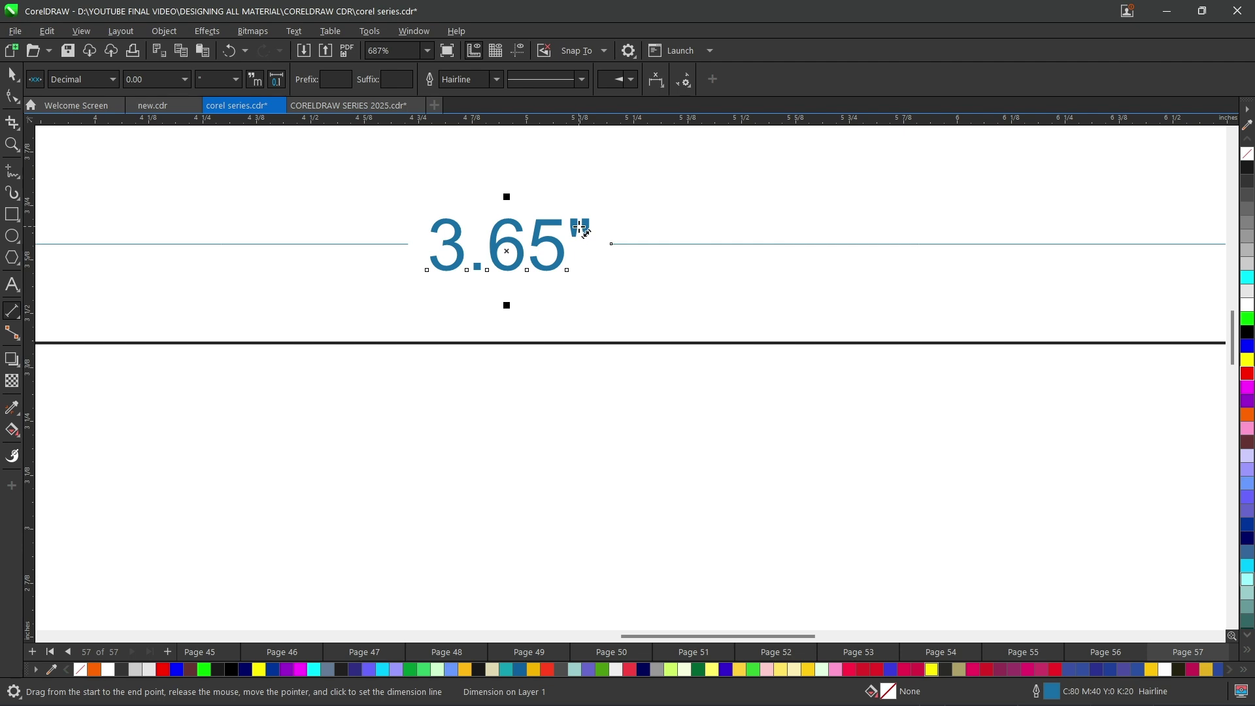
Step: Try inches, mm and km in turn as the width dimension's units
{"action": "left_click", "coordinate": [236, 80]}
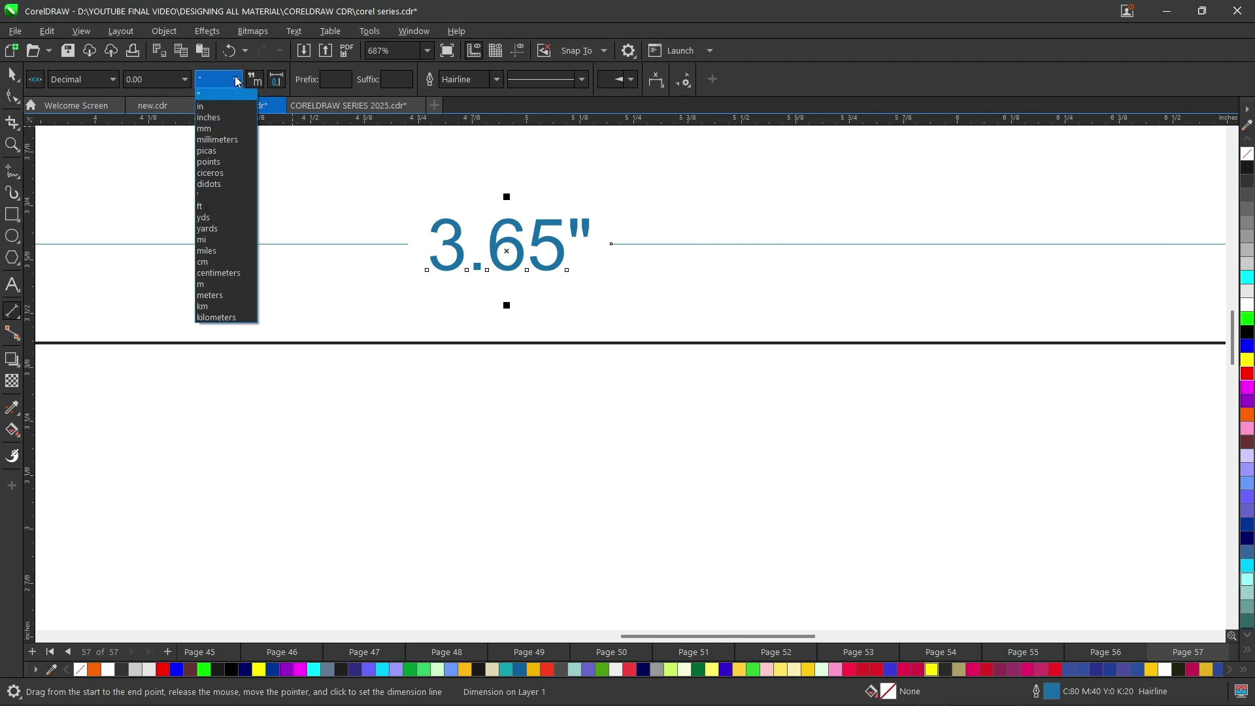
{"action": "left_click", "coordinate": [209, 118]}
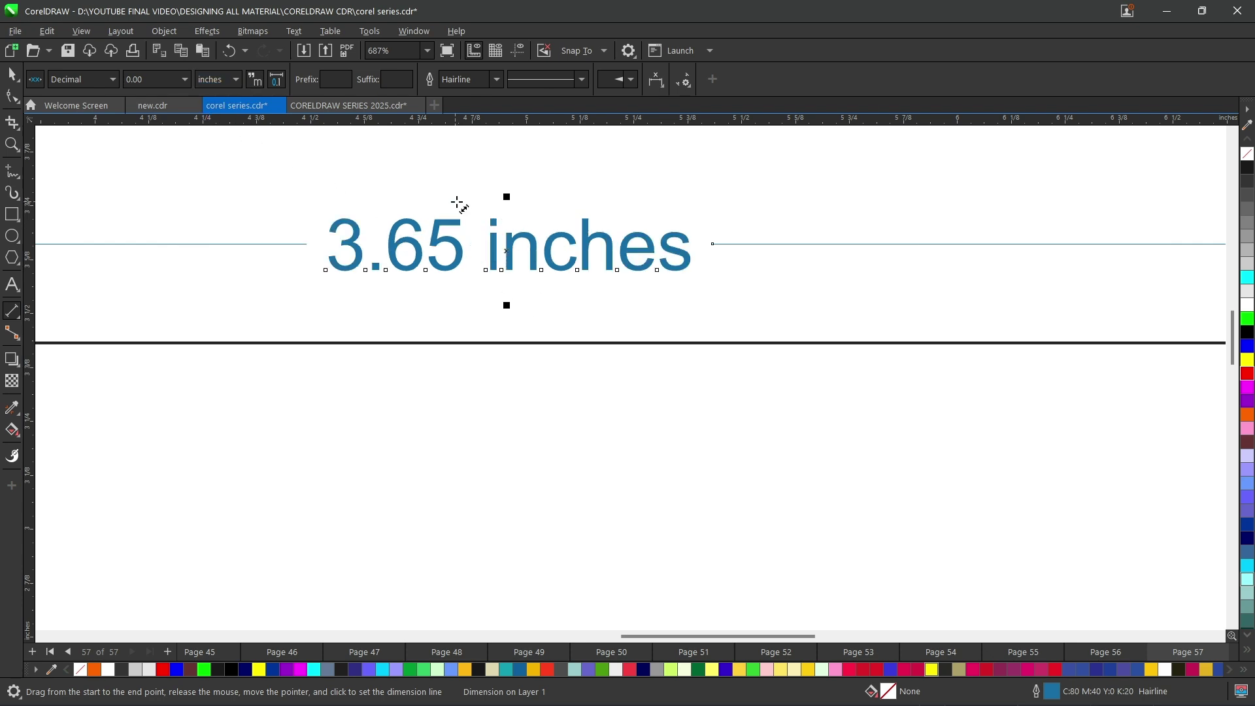
{"action": "left_click", "coordinate": [238, 80]}
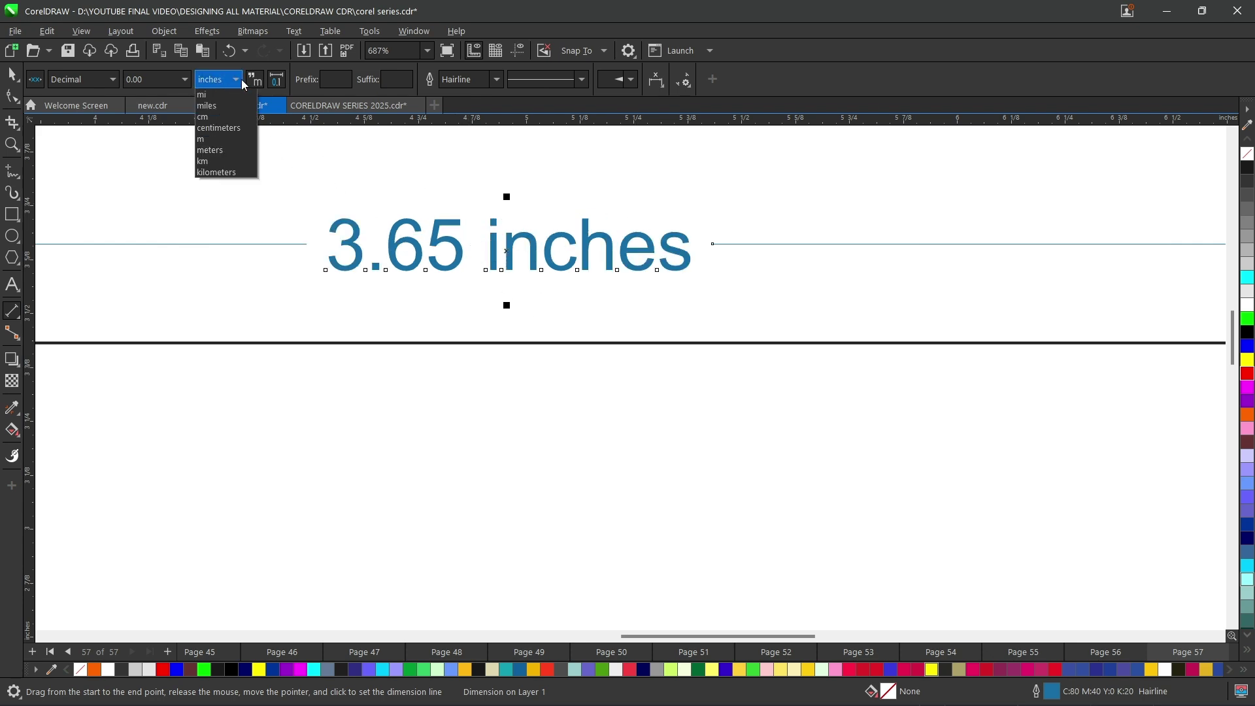
{"action": "left_click", "coordinate": [221, 129]}
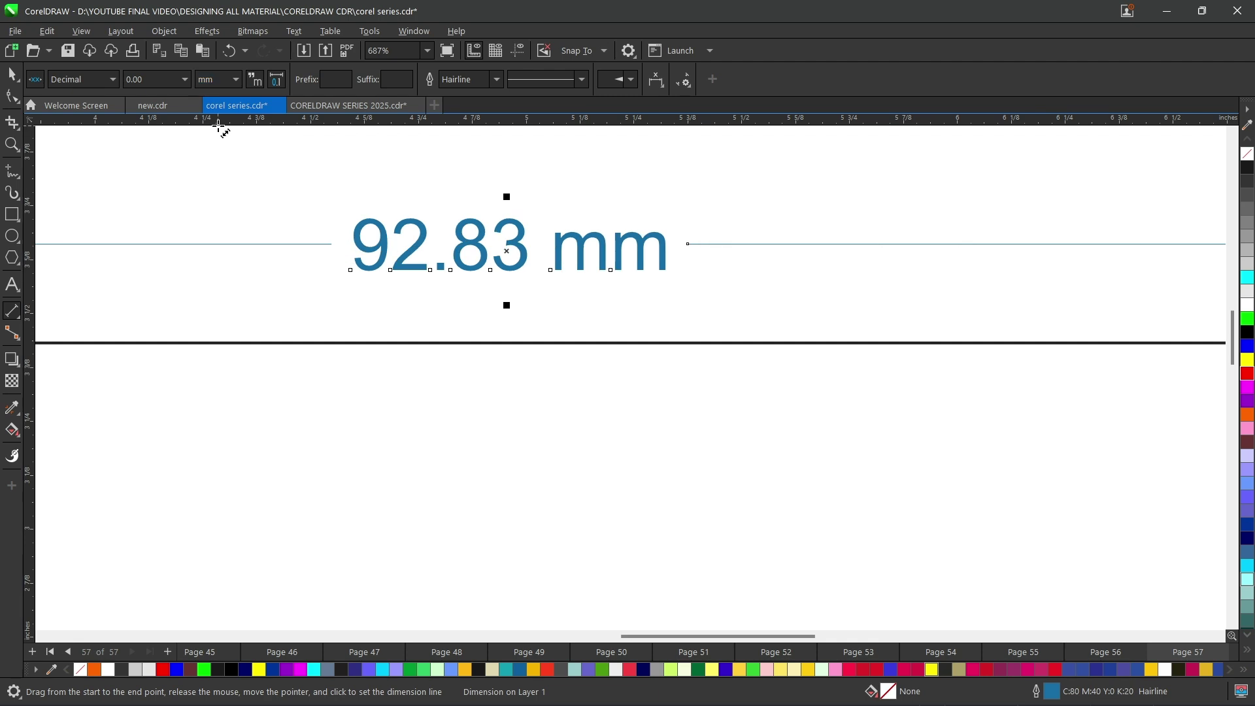
{"action": "left_click", "coordinate": [235, 79]}
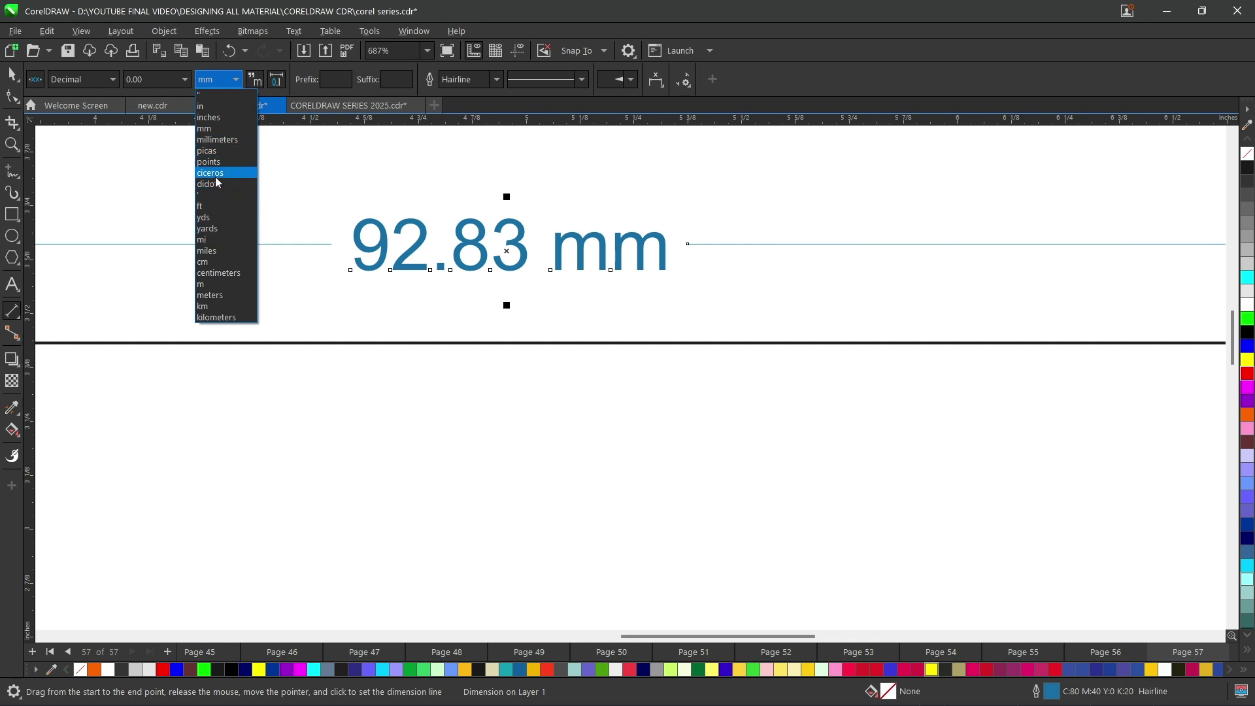
{"action": "left_click", "coordinate": [206, 307]}
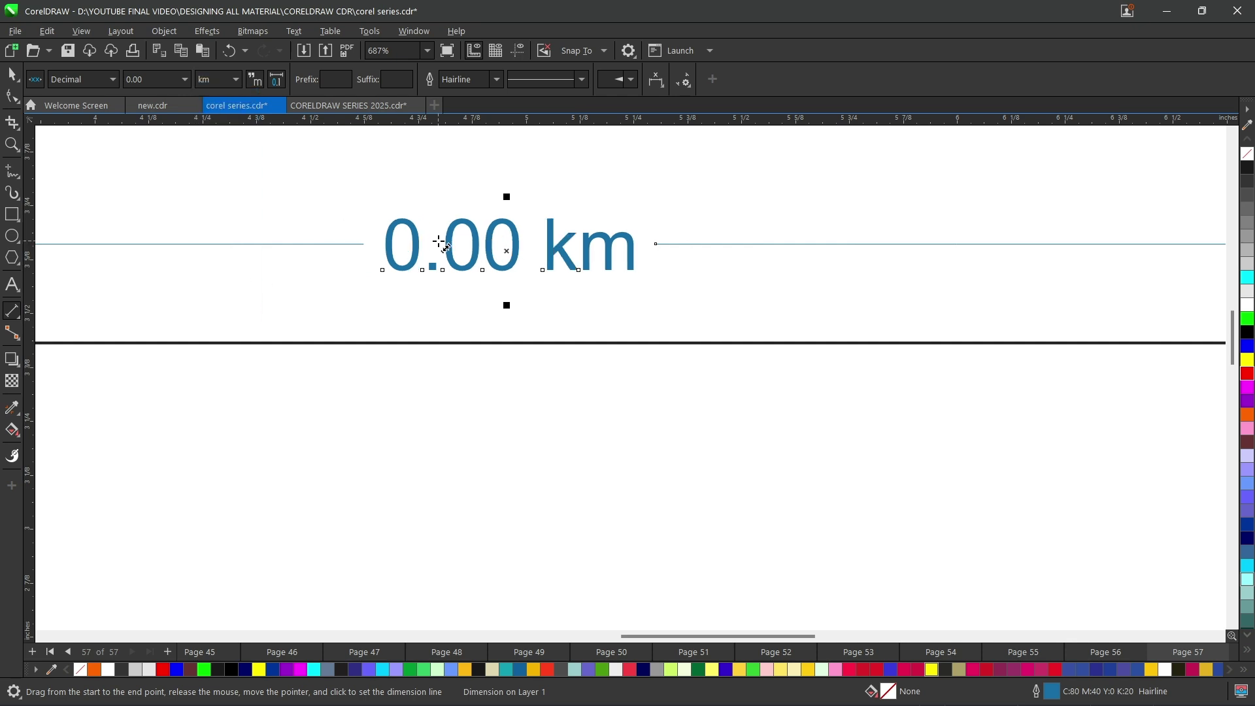
Step: Set the width dimension's units to in, and hide the unit label in its text
{"action": "left_click", "coordinate": [240, 81]}
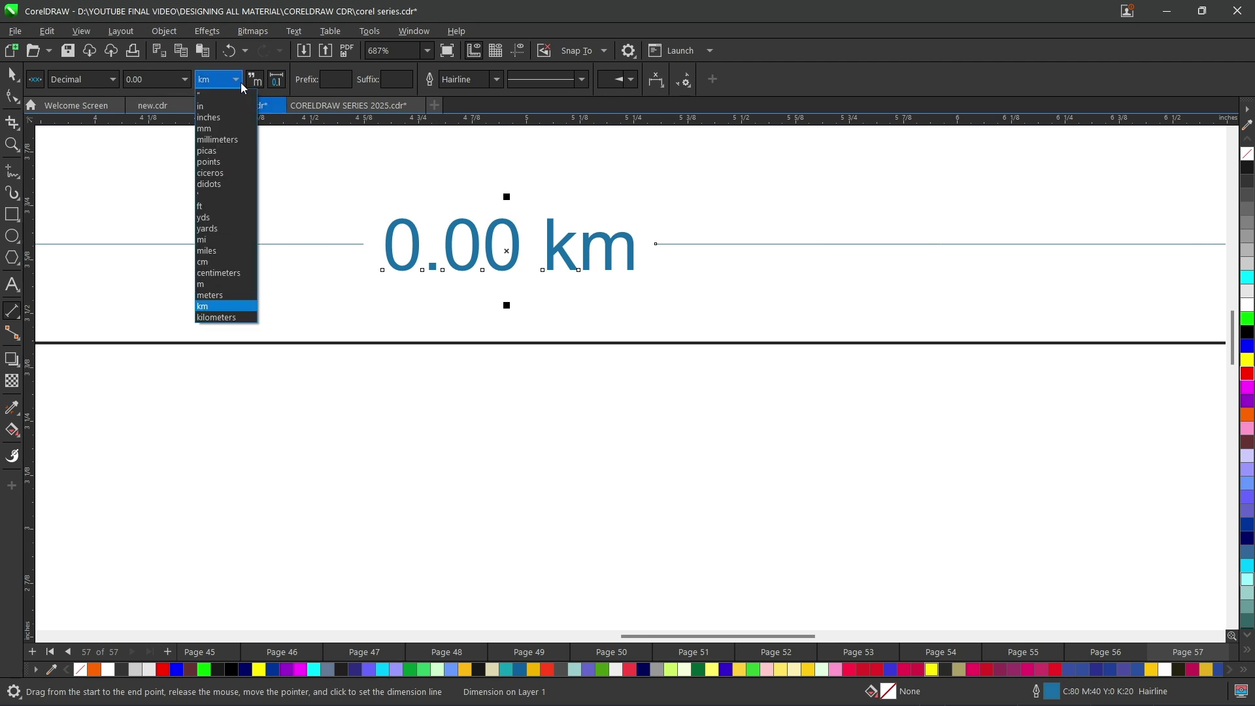
{"action": "left_click", "coordinate": [202, 106]}
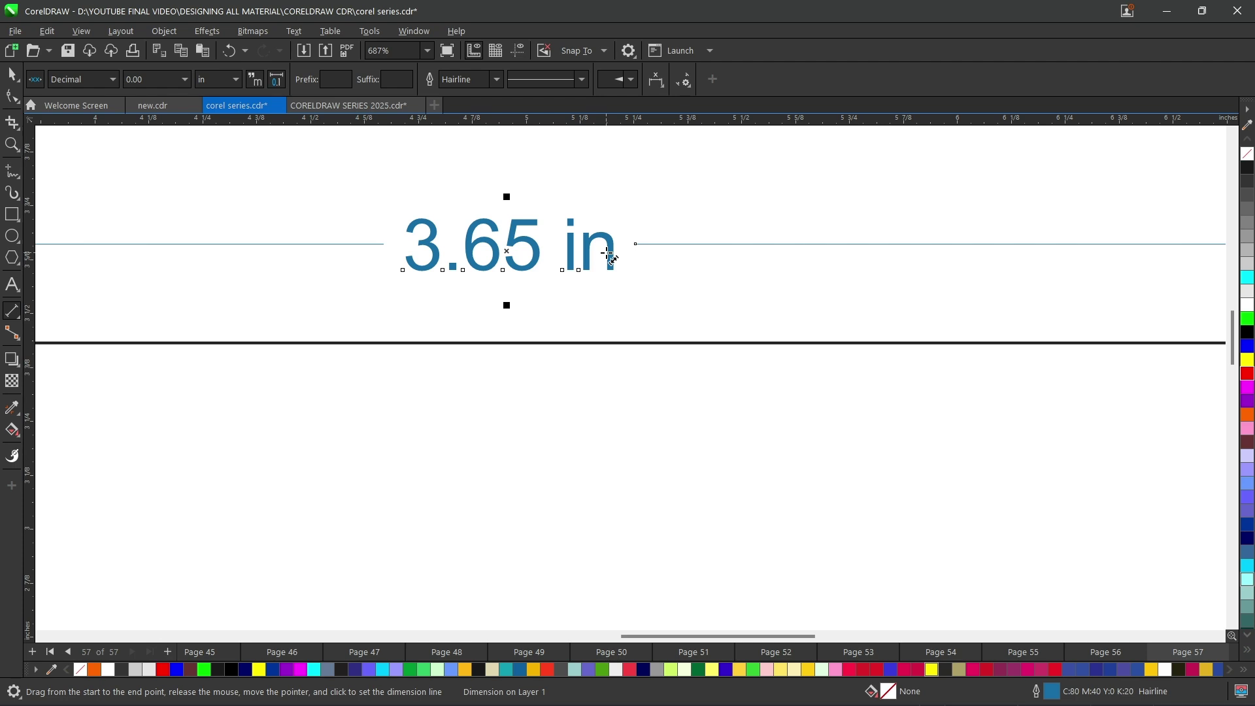
{"action": "left_click", "coordinate": [256, 81]}
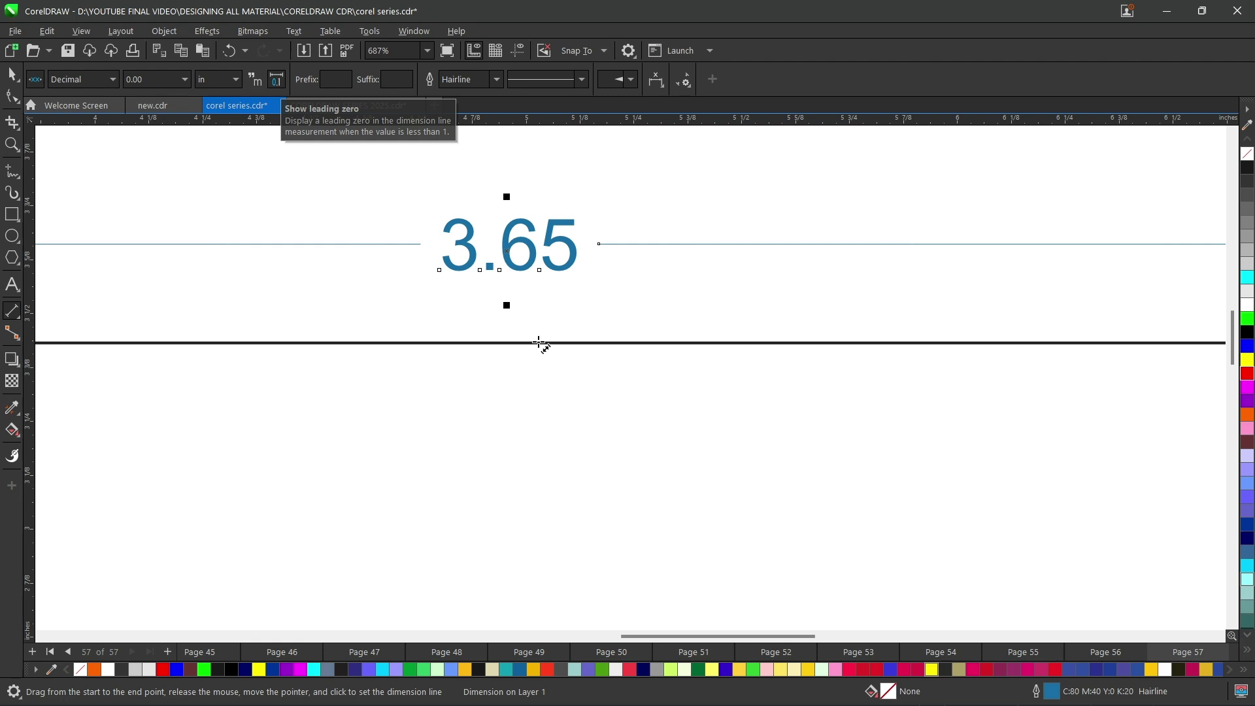
Step: Deselect the dimension and narrow the rectangle from its right side to about 0.35 inches wide
{"action": "scroll", "coordinate": [647, 504], "scroll_direction": "down", "scroll_amount": 2}
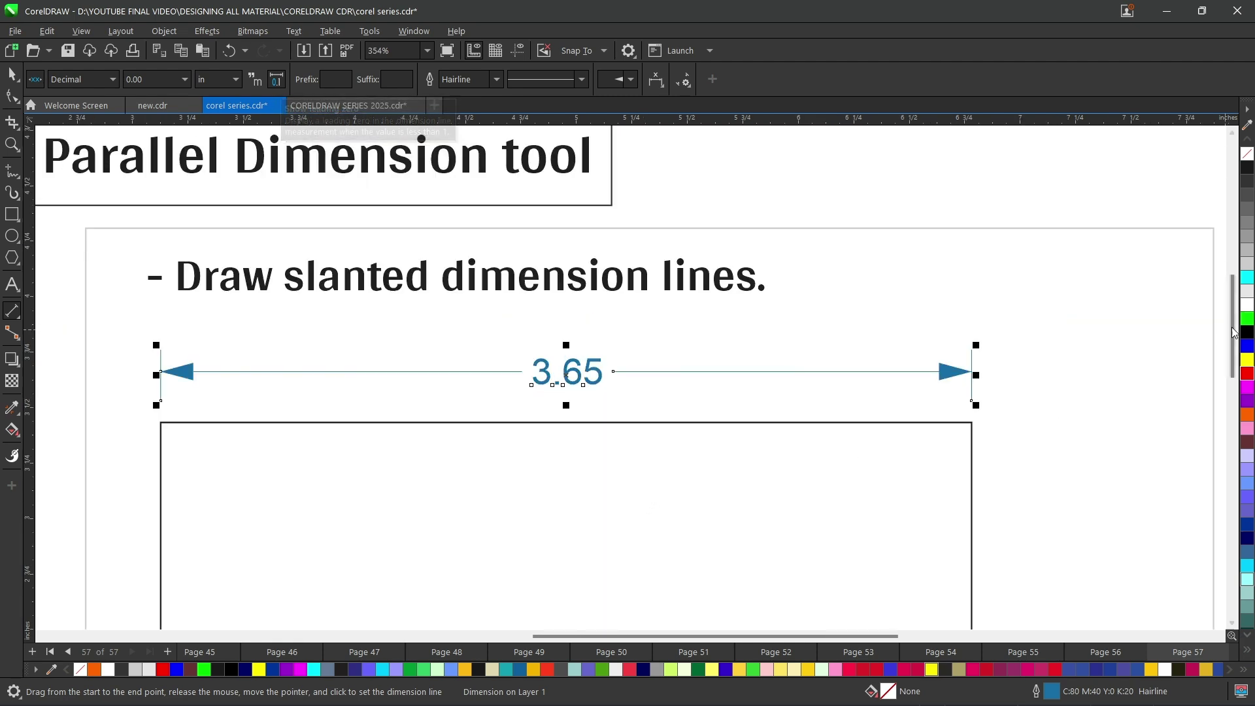
{"action": "left_click_drag", "start_coordinate": [1233, 329], "coordinate": [1241, 367]}
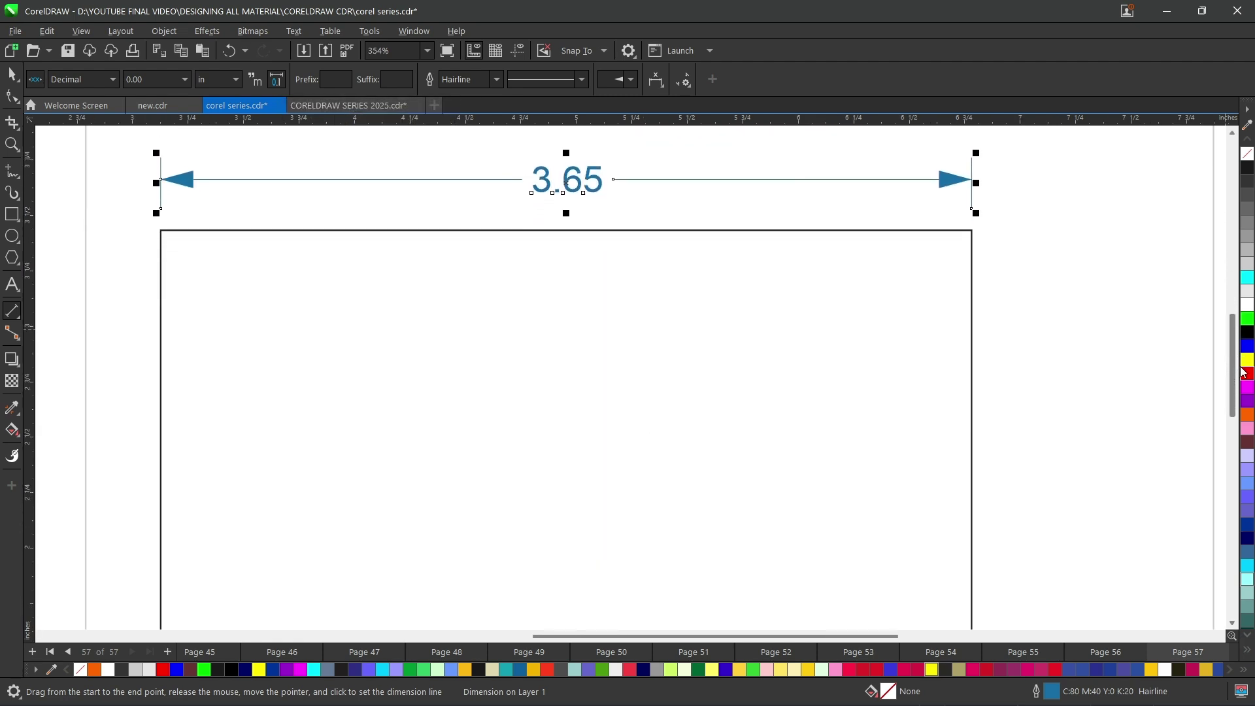
{"action": "left_click", "coordinate": [608, 392]}
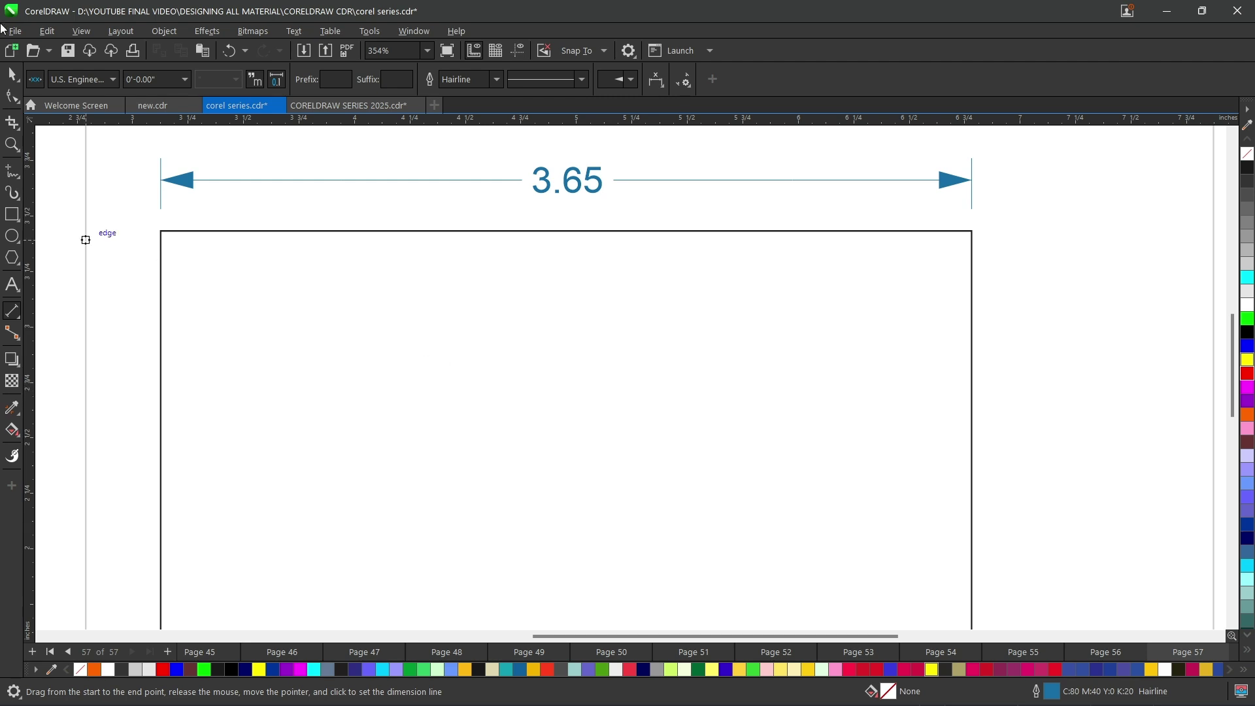
{"action": "left_click", "coordinate": [11, 74]}
{"action": "left_click", "coordinate": [420, 359]}
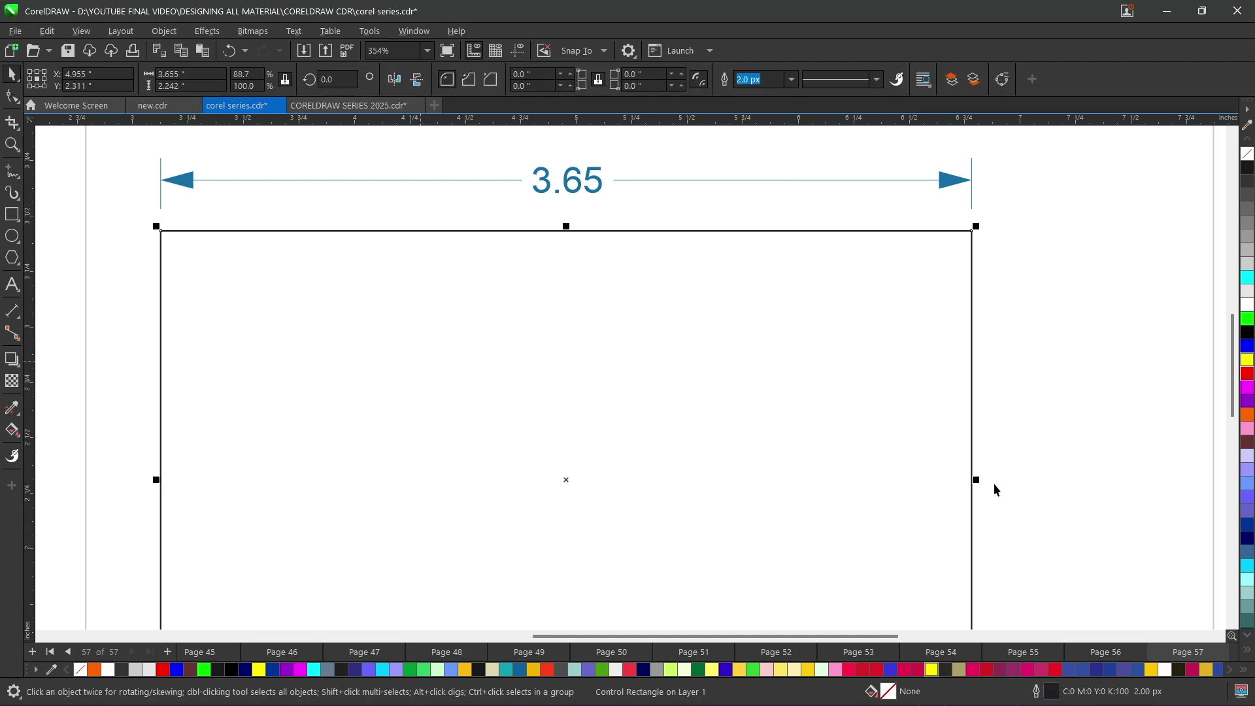
{"action": "left_click_drag", "start_coordinate": [974, 480], "coordinate": [239, 480]}
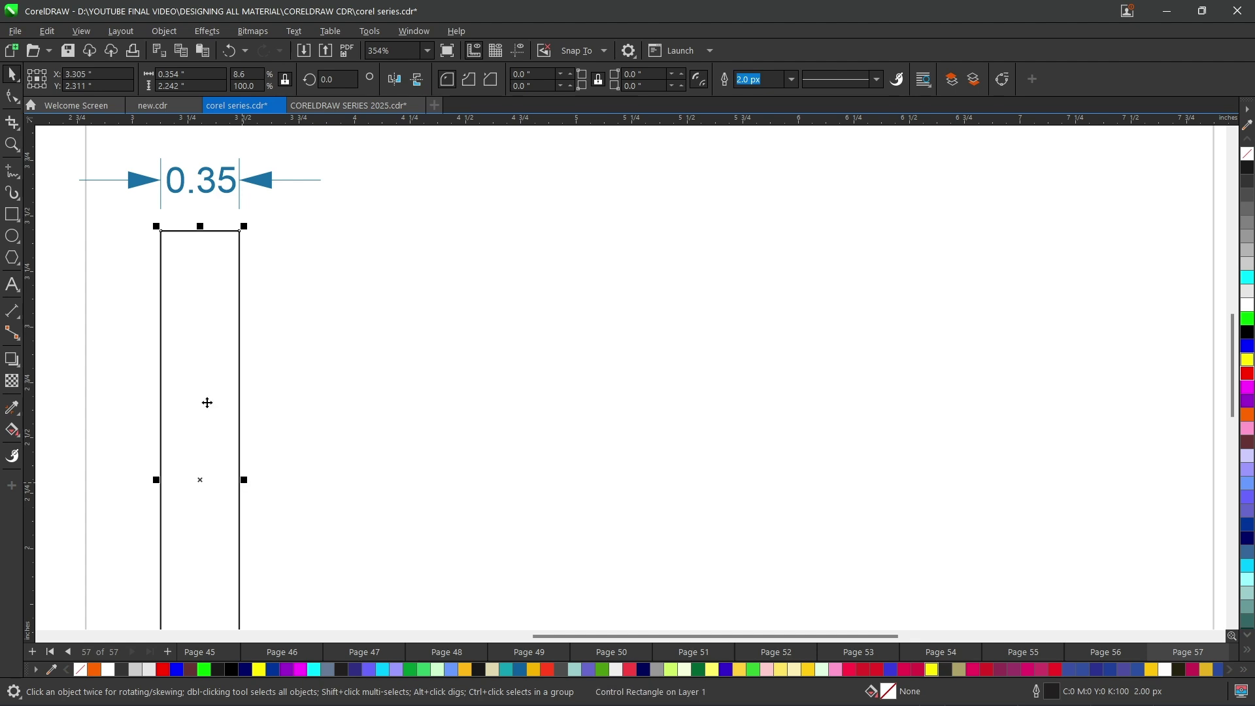
Step: Inspect the dimension text above the narrowed rectangle and select the whole width dimension
{"action": "scroll", "coordinate": [114, 149], "scroll_direction": "up", "scroll_amount": 2}
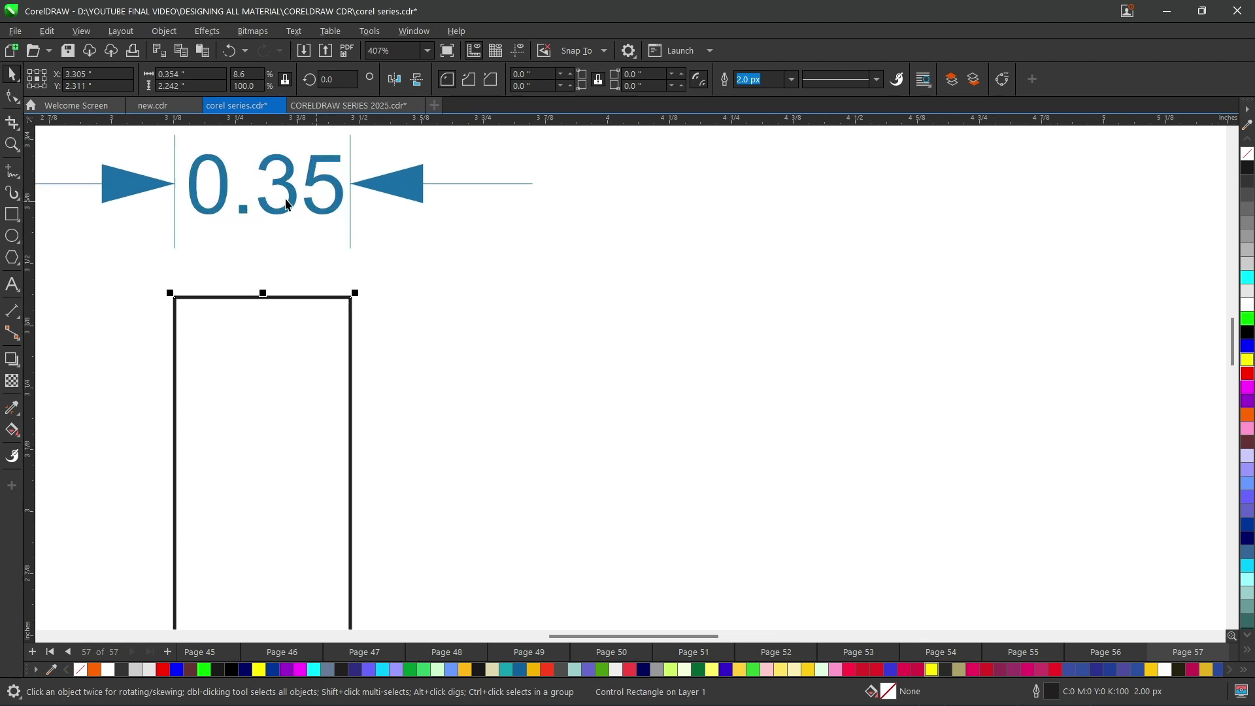
{"action": "left_click", "coordinate": [294, 196]}
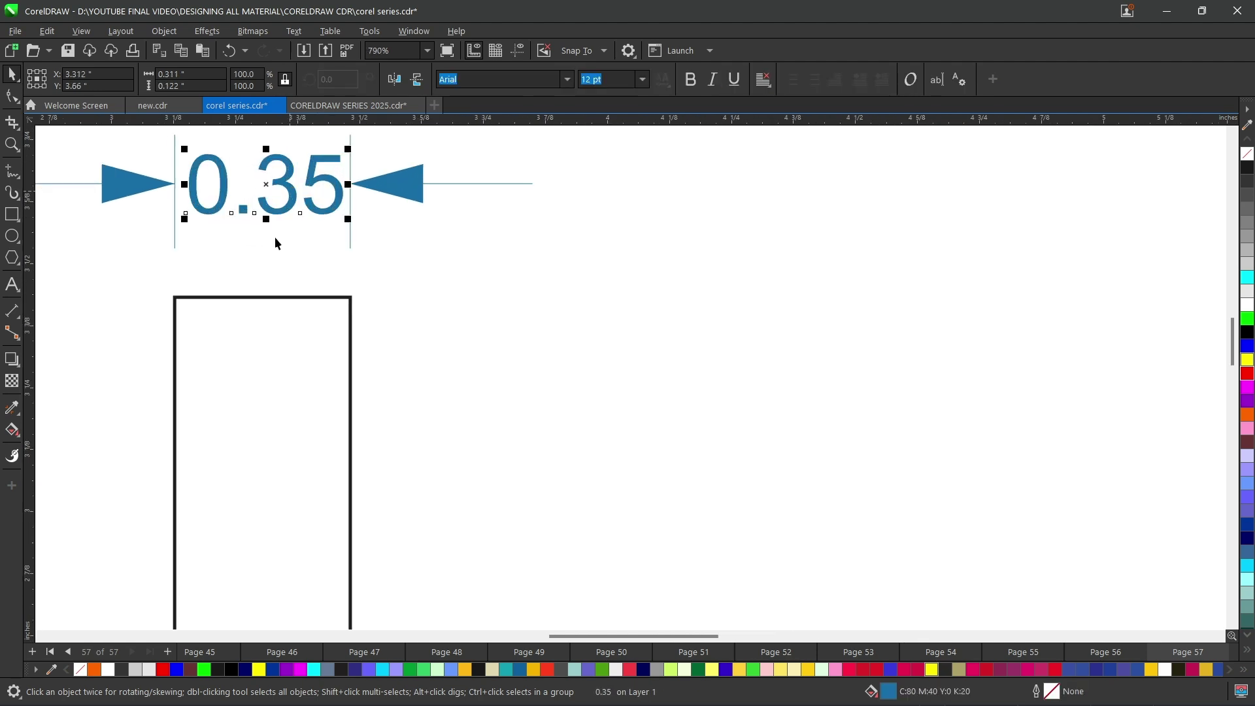
{"action": "left_click", "coordinate": [262, 342]}
{"action": "left_click", "coordinate": [206, 206]}
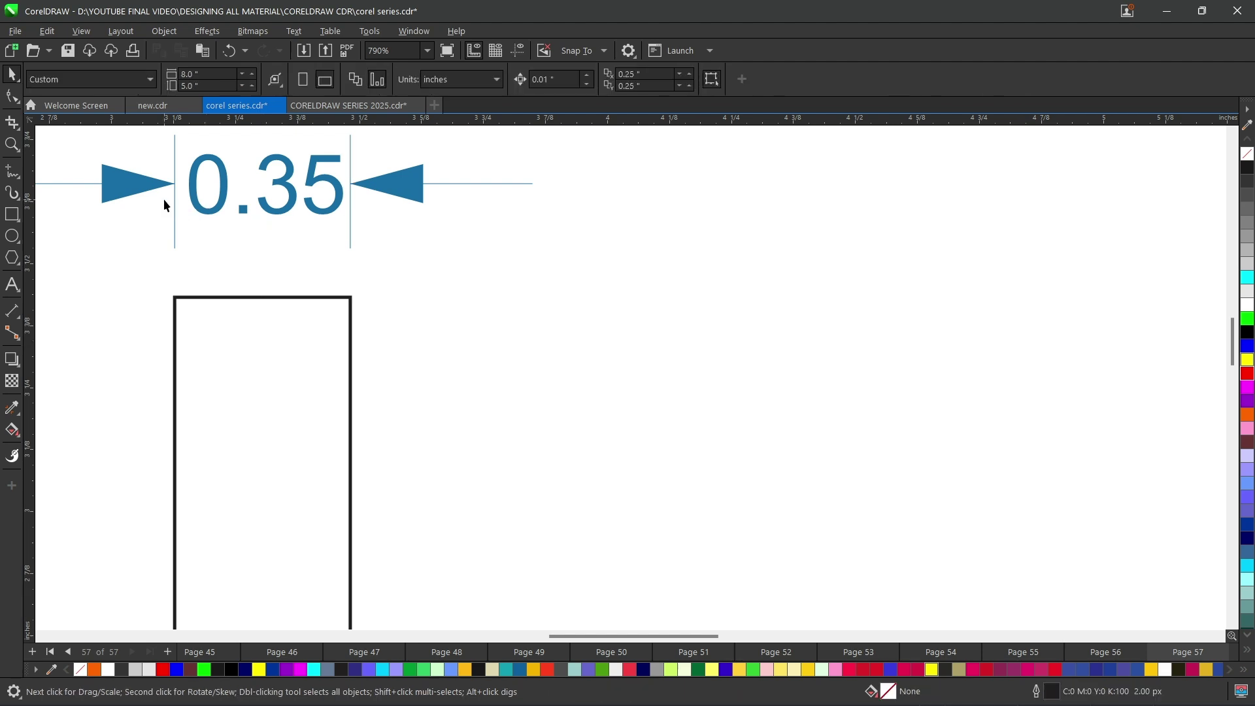
{"action": "left_click", "coordinate": [144, 186]}
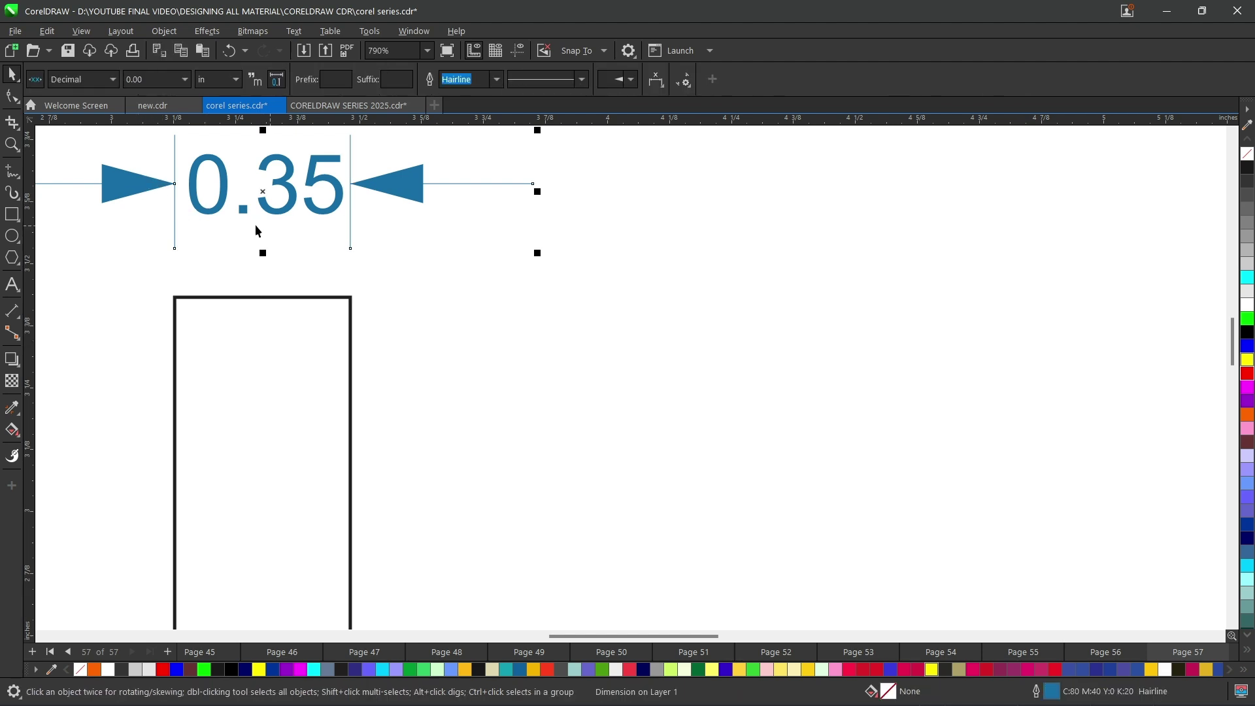
{"action": "scroll", "coordinate": [392, 262], "scroll_direction": "down", "scroll_amount": 2}
{"action": "scroll", "coordinate": [407, 257], "scroll_direction": "down", "scroll_amount": 1}
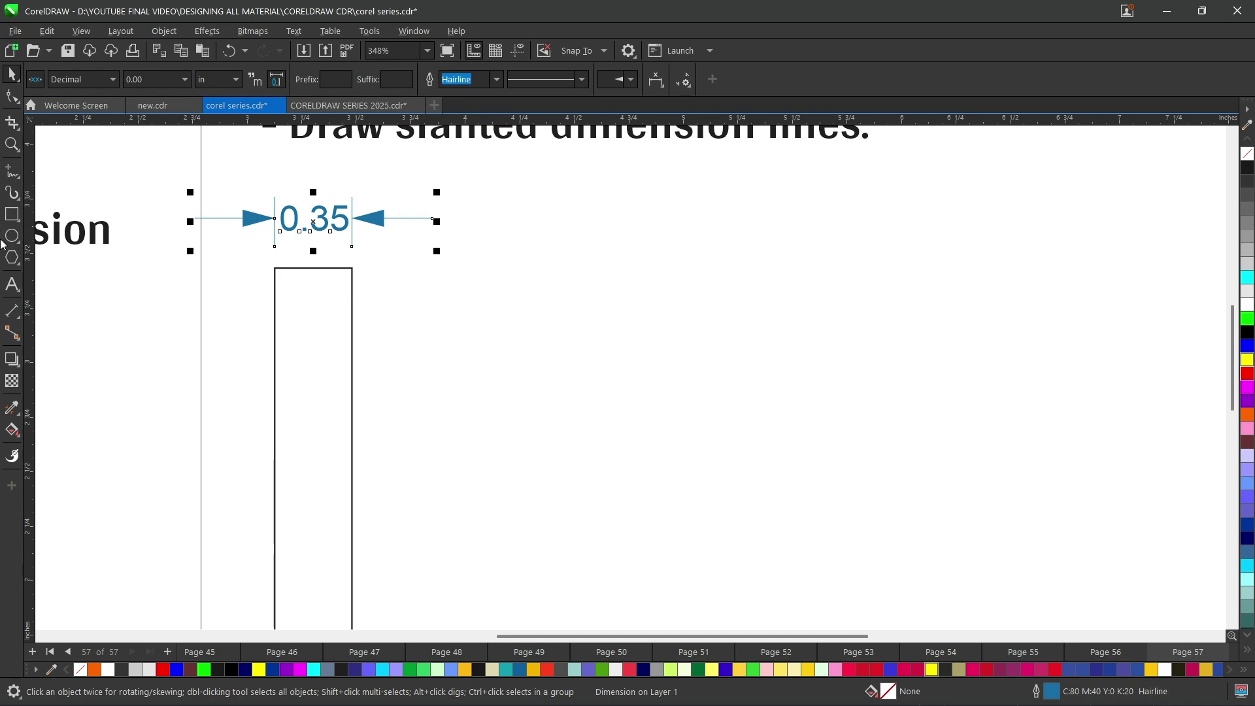
Step: Hide the leading zero in the width dimension's text and show it again
{"action": "left_click", "coordinate": [13, 313]}
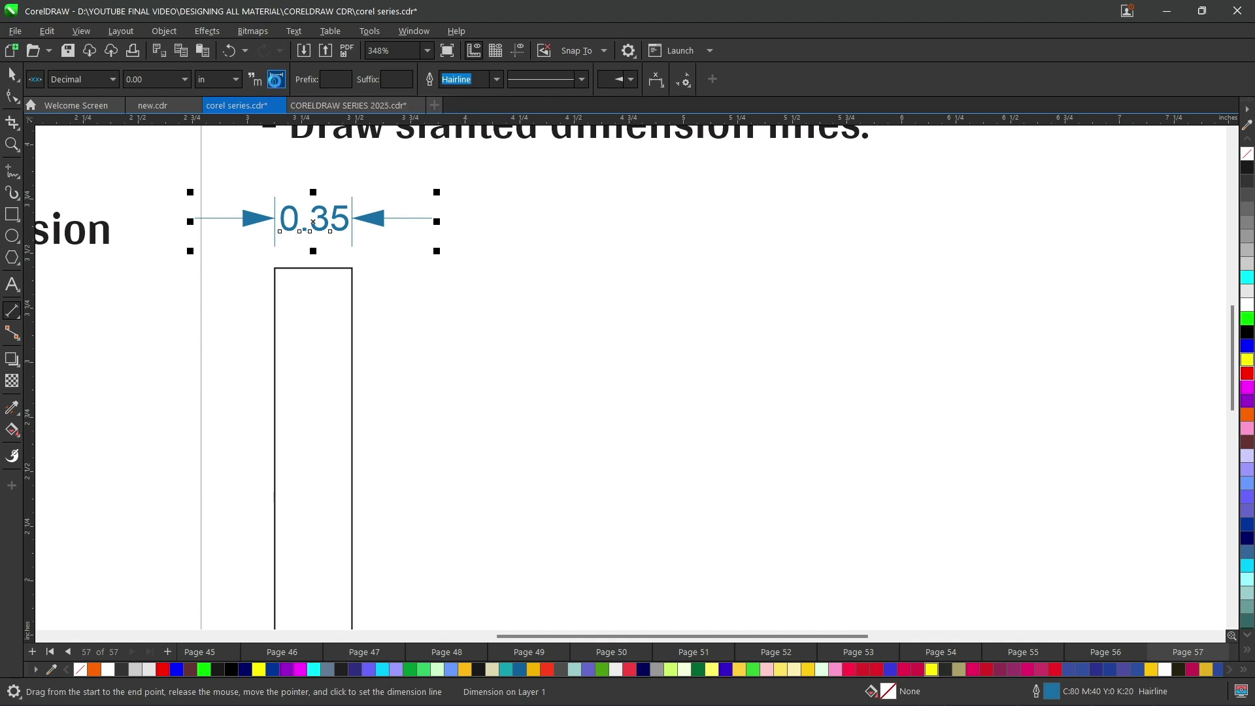
{"action": "left_click", "coordinate": [277, 87]}
{"action": "scroll", "coordinate": [278, 229], "scroll_direction": "up", "scroll_amount": 2}
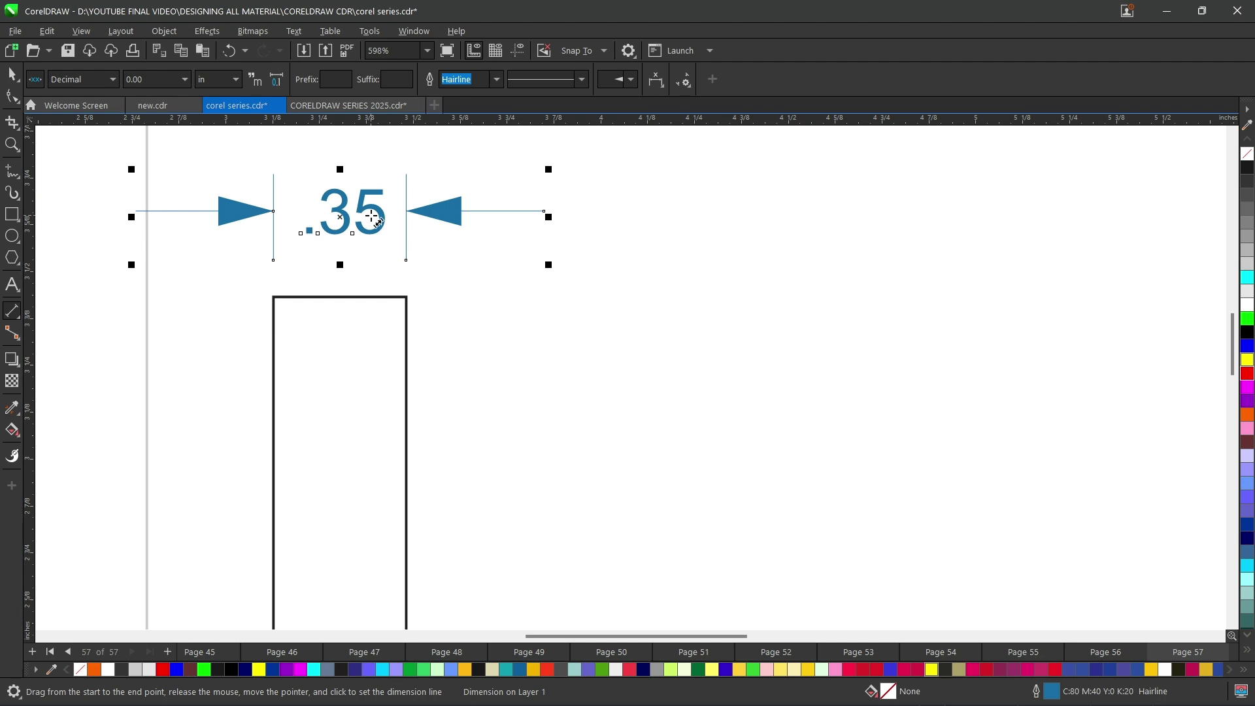
{"action": "left_click", "coordinate": [277, 80]}
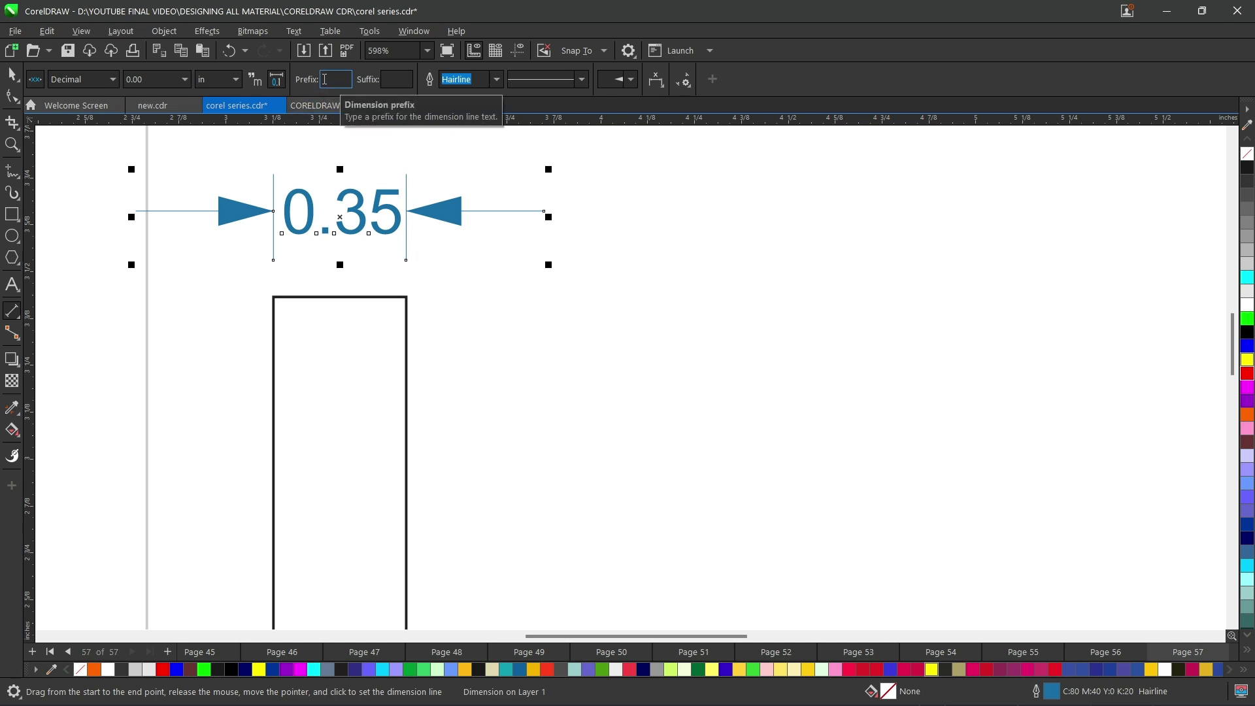
{"action": "left_click", "coordinate": [12, 74]}
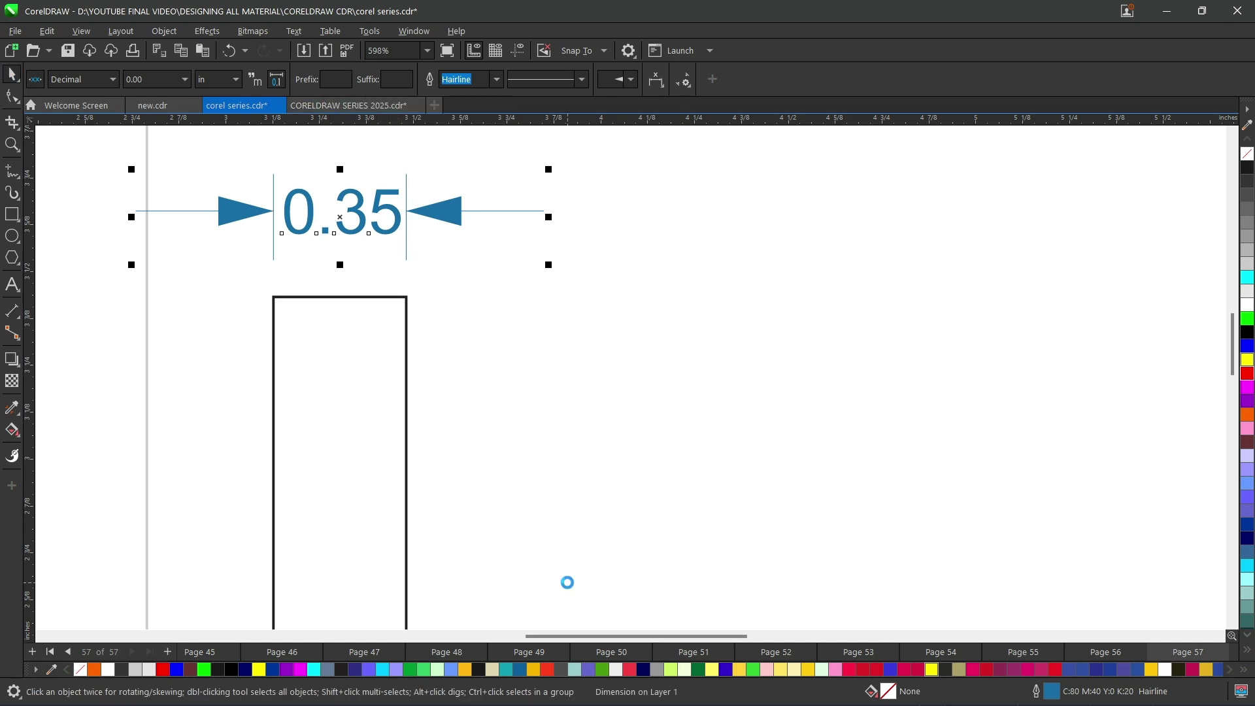
Step: Undo the narrowing of the rectangle
{"action": "key", "text": "ctrl+z"}
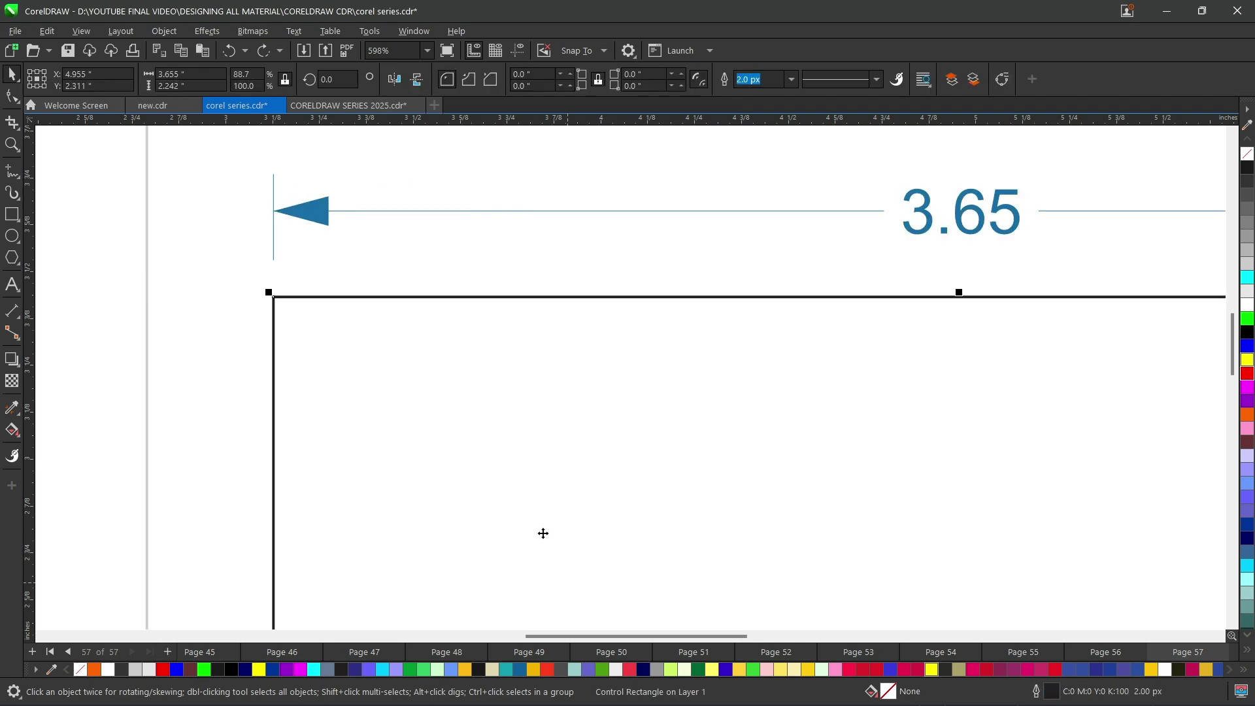
{"action": "scroll", "coordinate": [373, 451], "scroll_direction": "down", "scroll_amount": 3}
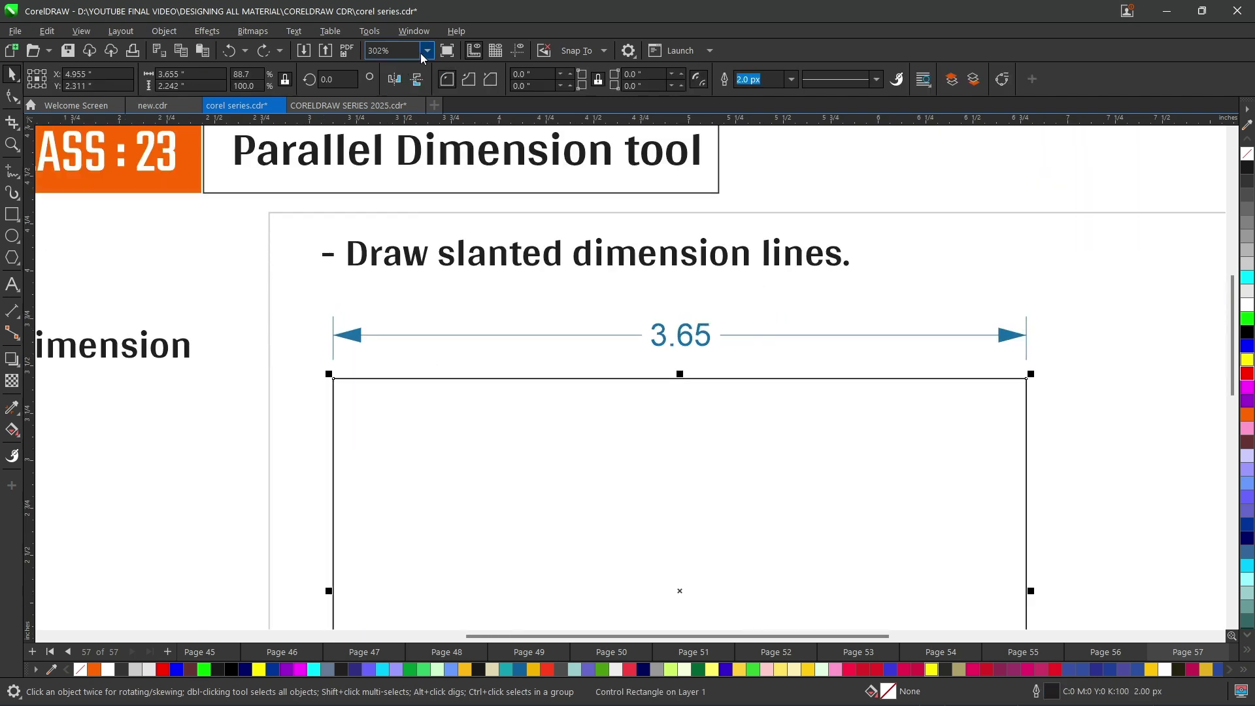
{"action": "left_click", "coordinate": [422, 52]}
{"action": "left_click", "coordinate": [400, 110]}
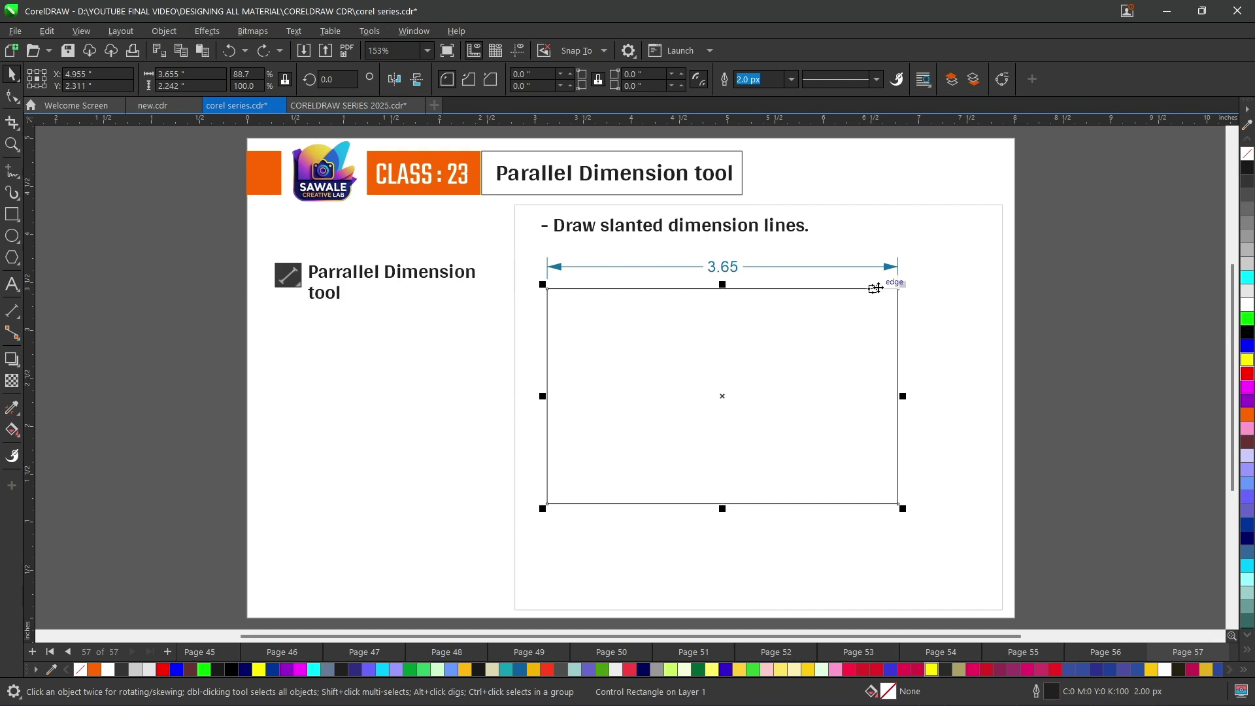
{"action": "scroll", "coordinate": [877, 283], "scroll_direction": "up", "scroll_amount": 1}
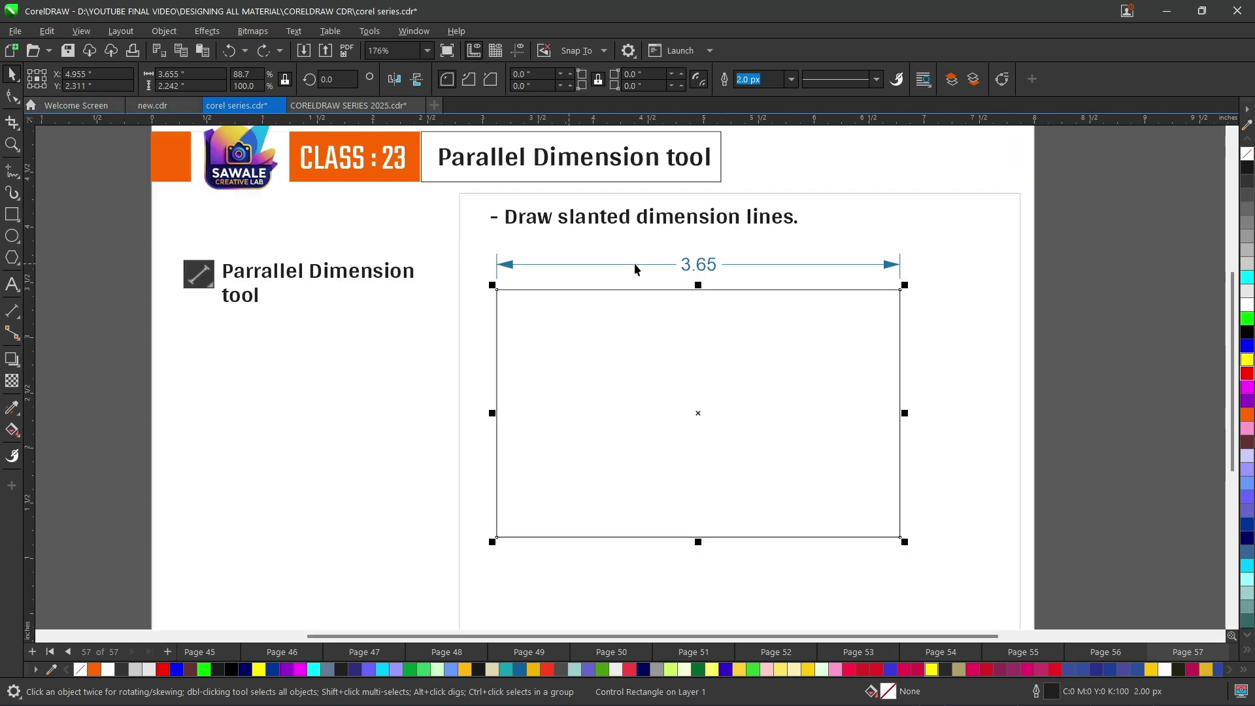
Step: Select the whole width dimension and show the unit label in its text
{"action": "left_click", "coordinate": [688, 268]}
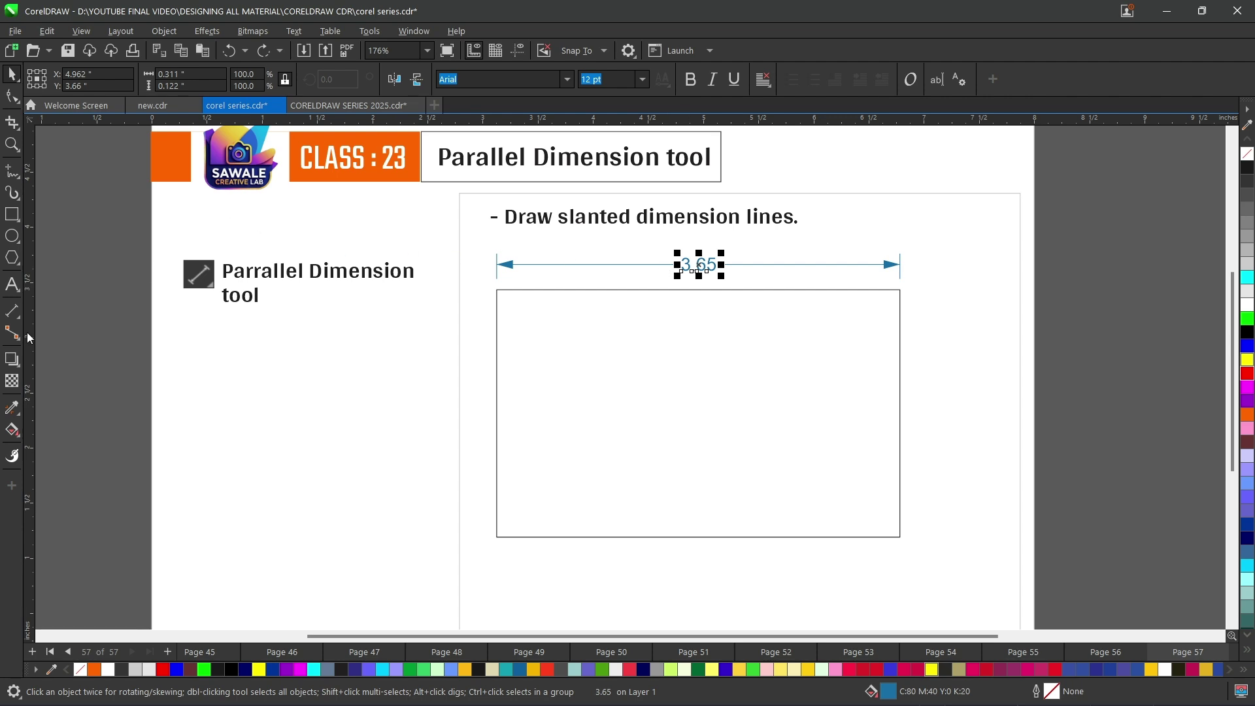
{"action": "left_click", "coordinate": [1095, 303]}
{"action": "left_click", "coordinate": [897, 266]}
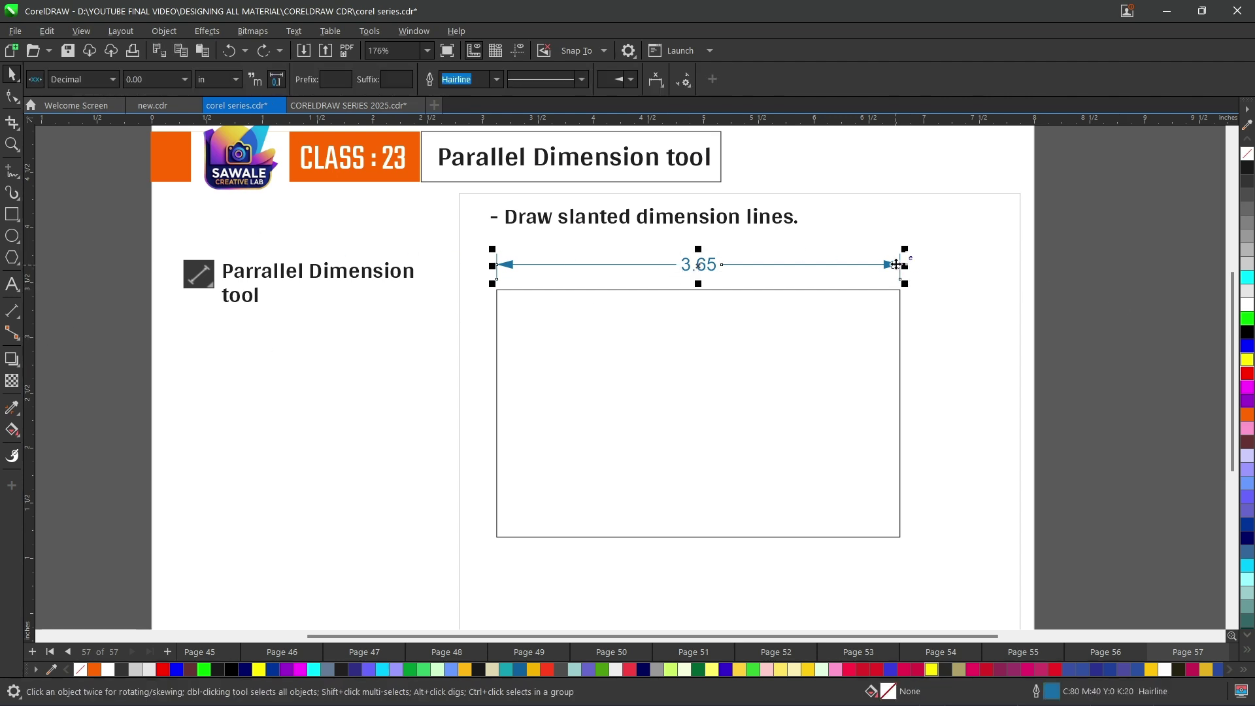
{"action": "left_click", "coordinate": [13, 313]}
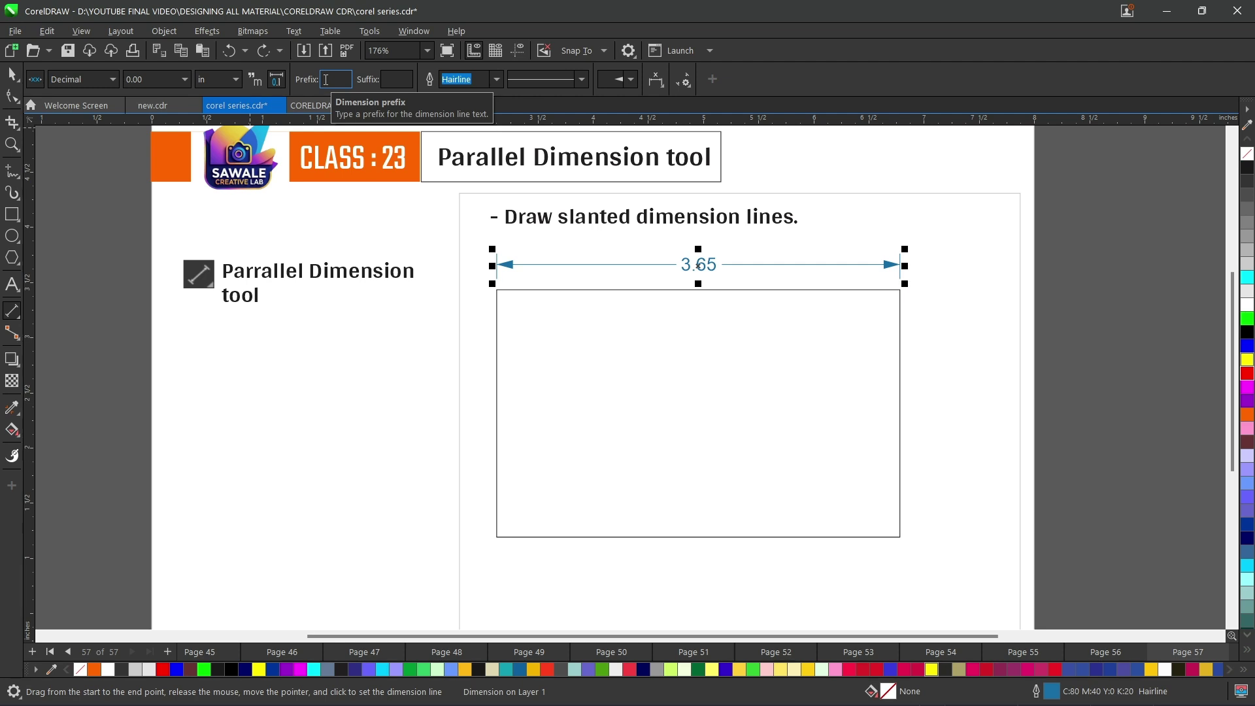
{"action": "left_click", "coordinate": [255, 81]}
Step: Add the prefix "table" and the suffix "width" to the width dimension's text
{"action": "left_click", "coordinate": [329, 81]}
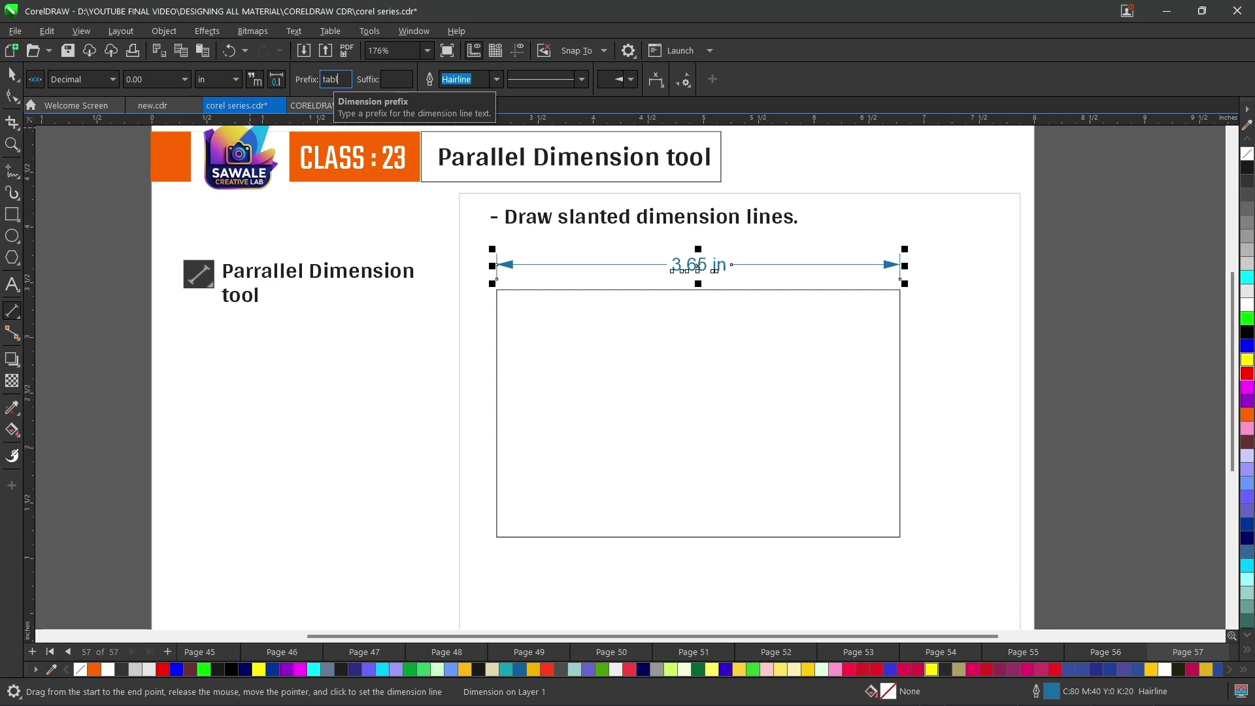
{"action": "type", "text": "e"}
{"action": "key", "text": "Return"}
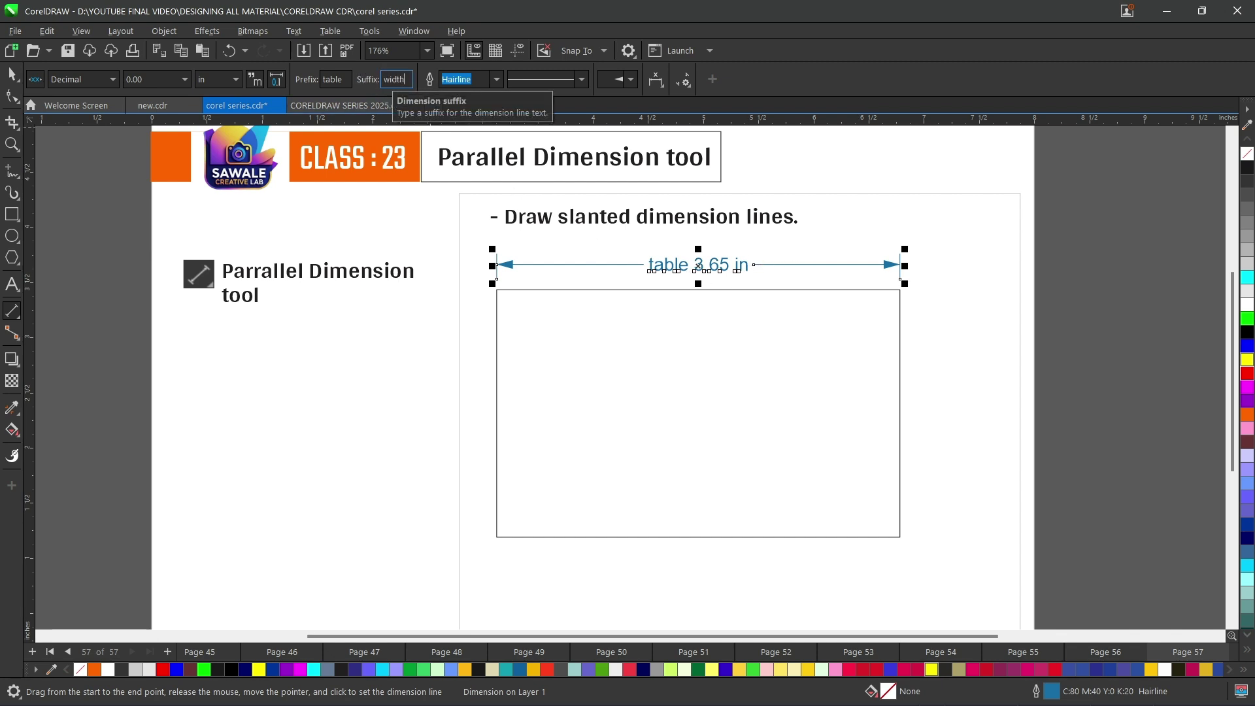
{"action": "key", "text": "Return"}
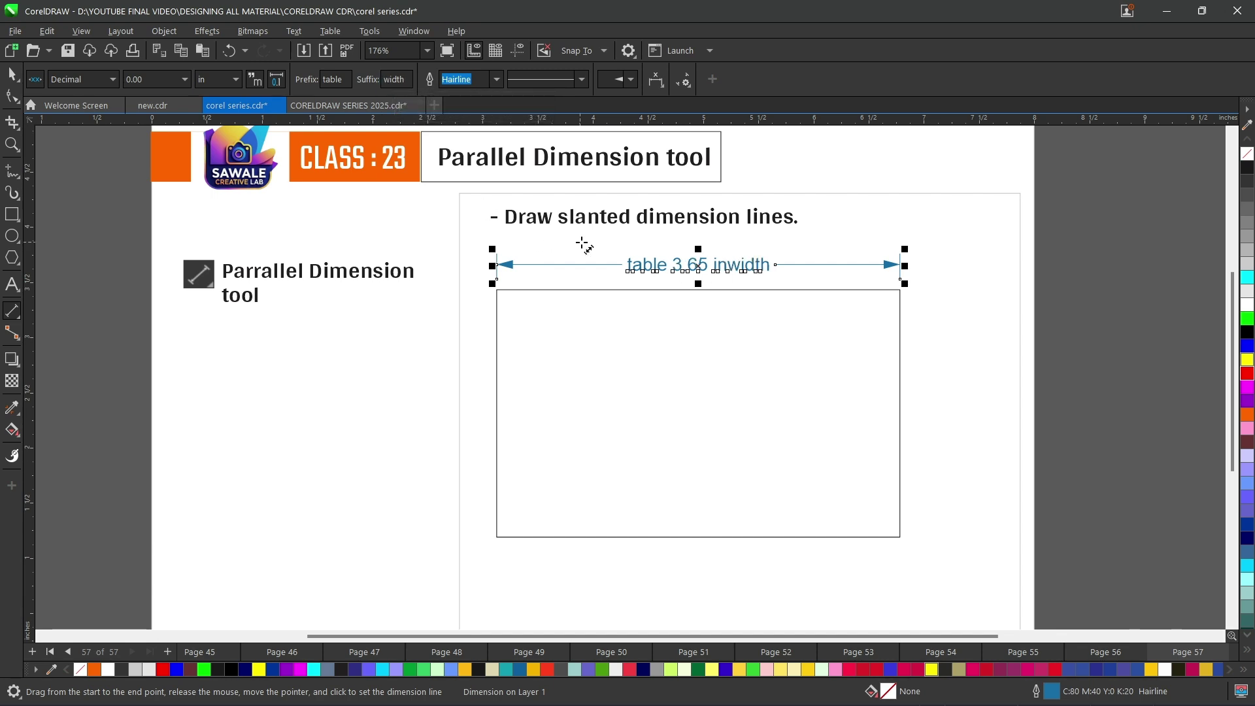
Step: Try a 5.0 px outline on the dimension text alone and undo it
{"action": "left_click", "coordinate": [727, 266]}
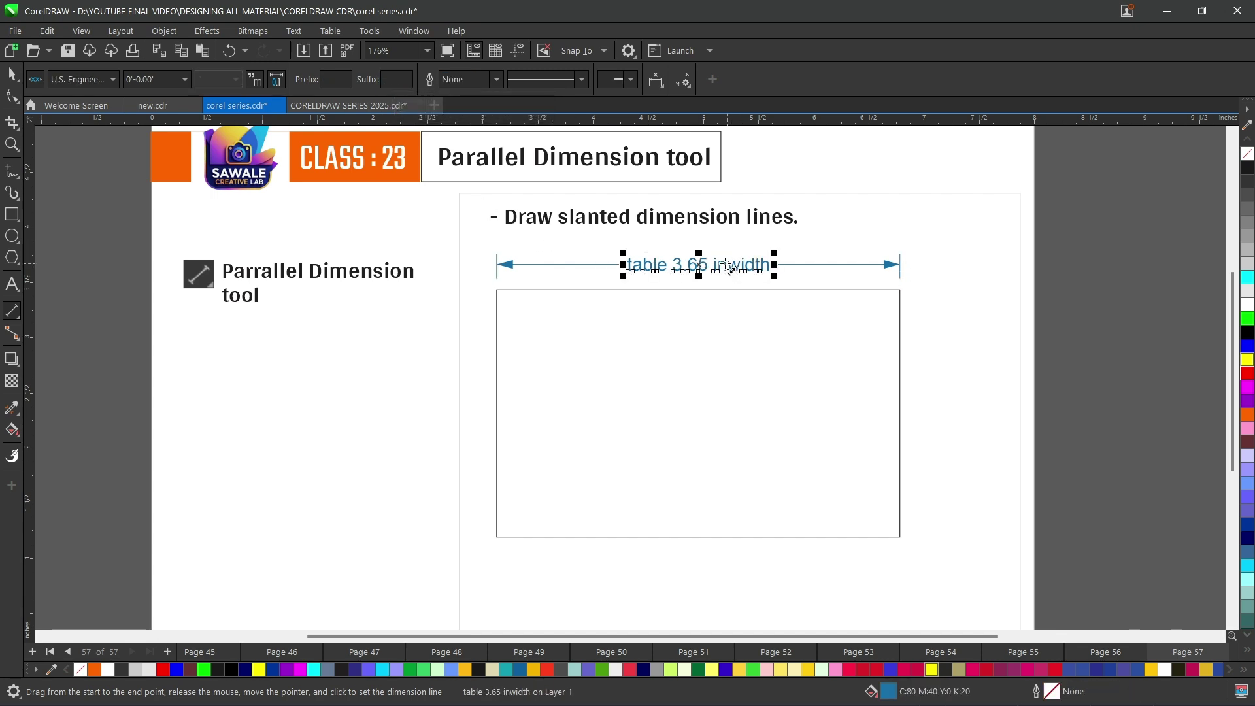
{"action": "scroll", "coordinate": [717, 264], "scroll_direction": "up", "scroll_amount": 2}
{"action": "scroll", "coordinate": [717, 265], "scroll_direction": "down", "scroll_amount": 1}
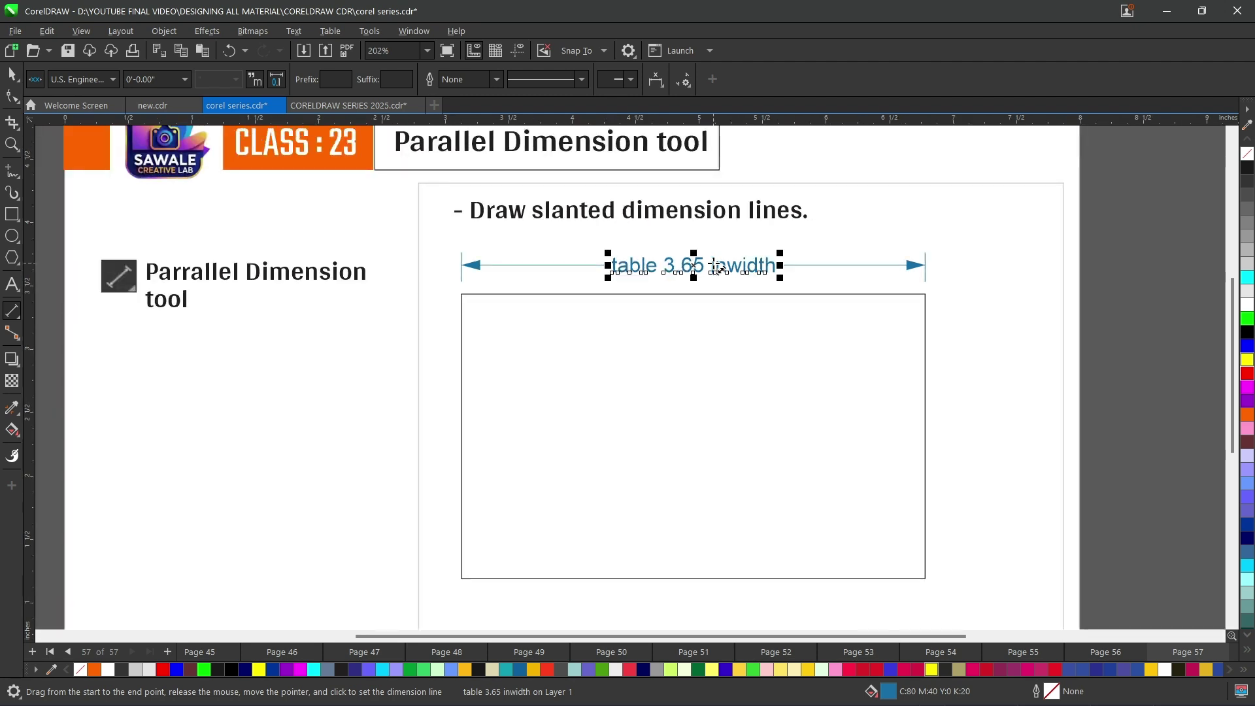
{"action": "scroll", "coordinate": [729, 280], "scroll_direction": "up", "scroll_amount": 1}
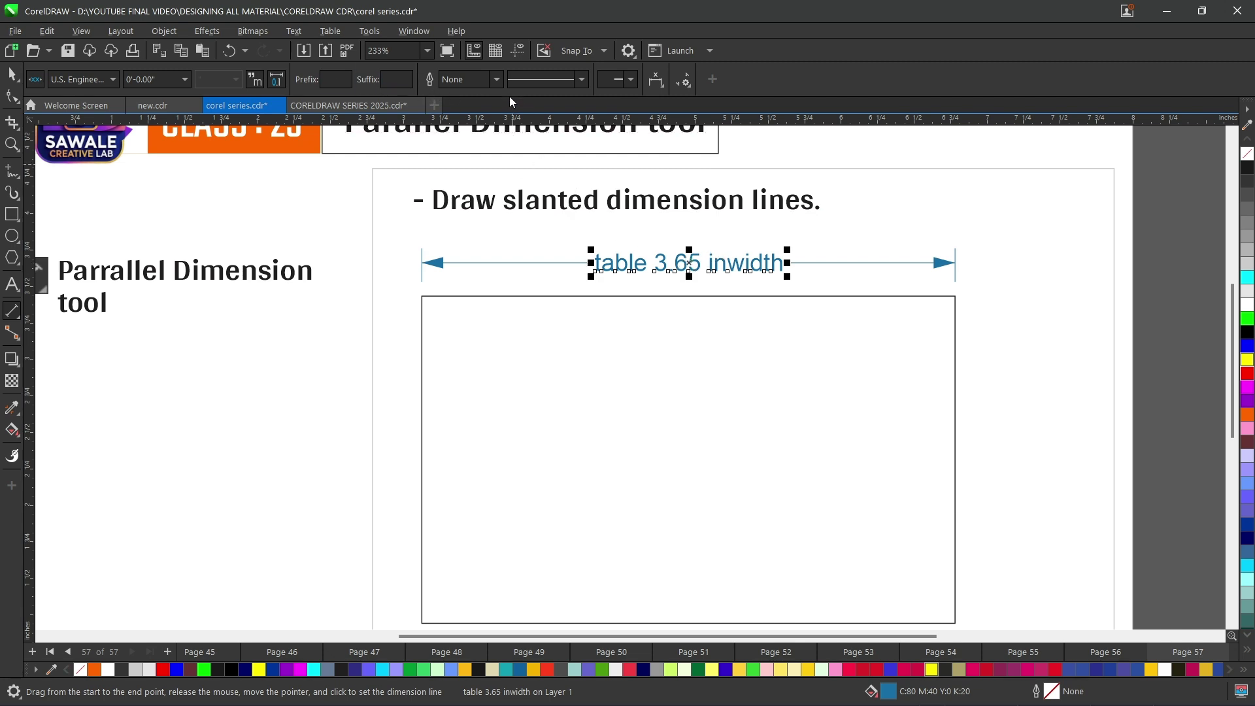
{"action": "left_click", "coordinate": [496, 80]}
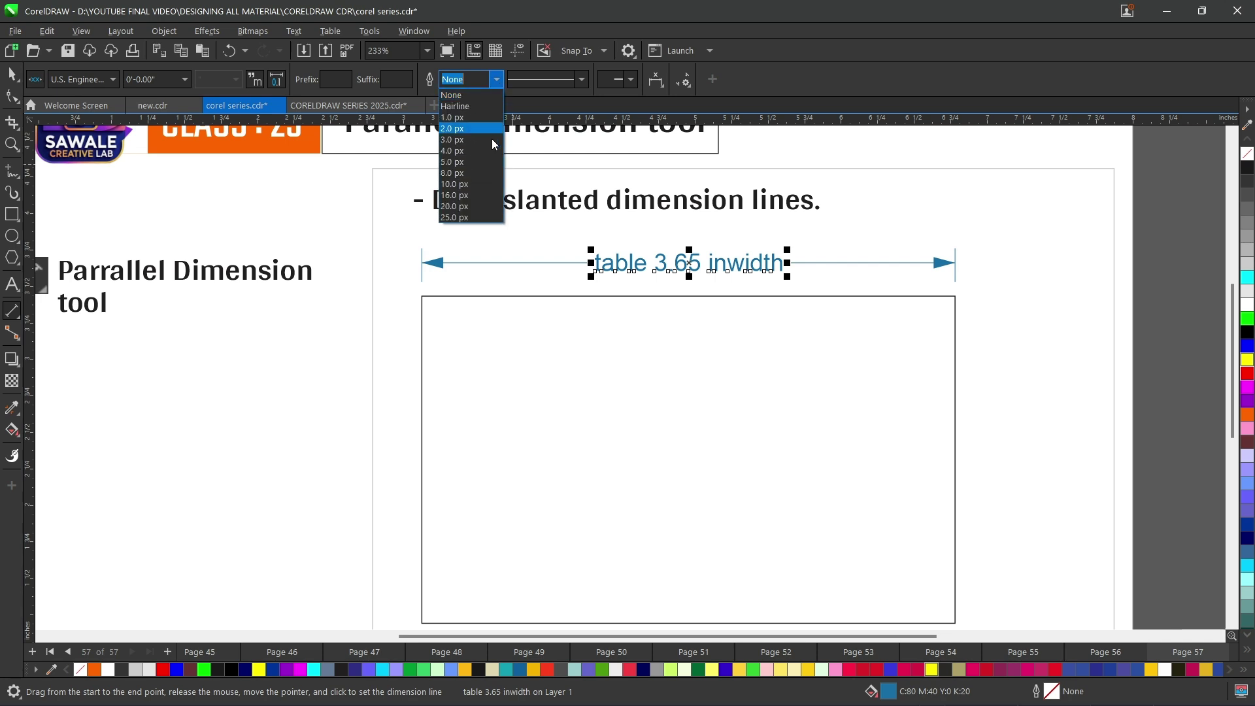
{"action": "left_click", "coordinate": [462, 163]}
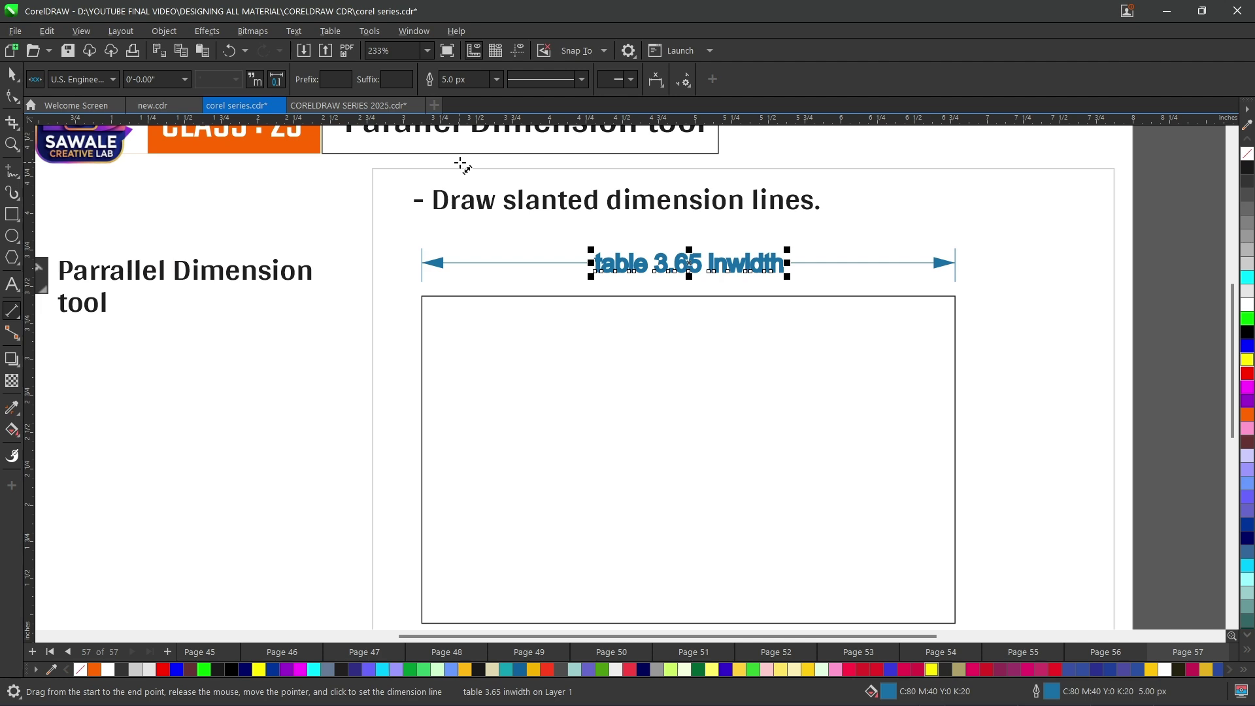
{"action": "key", "text": "ctrl+z"}
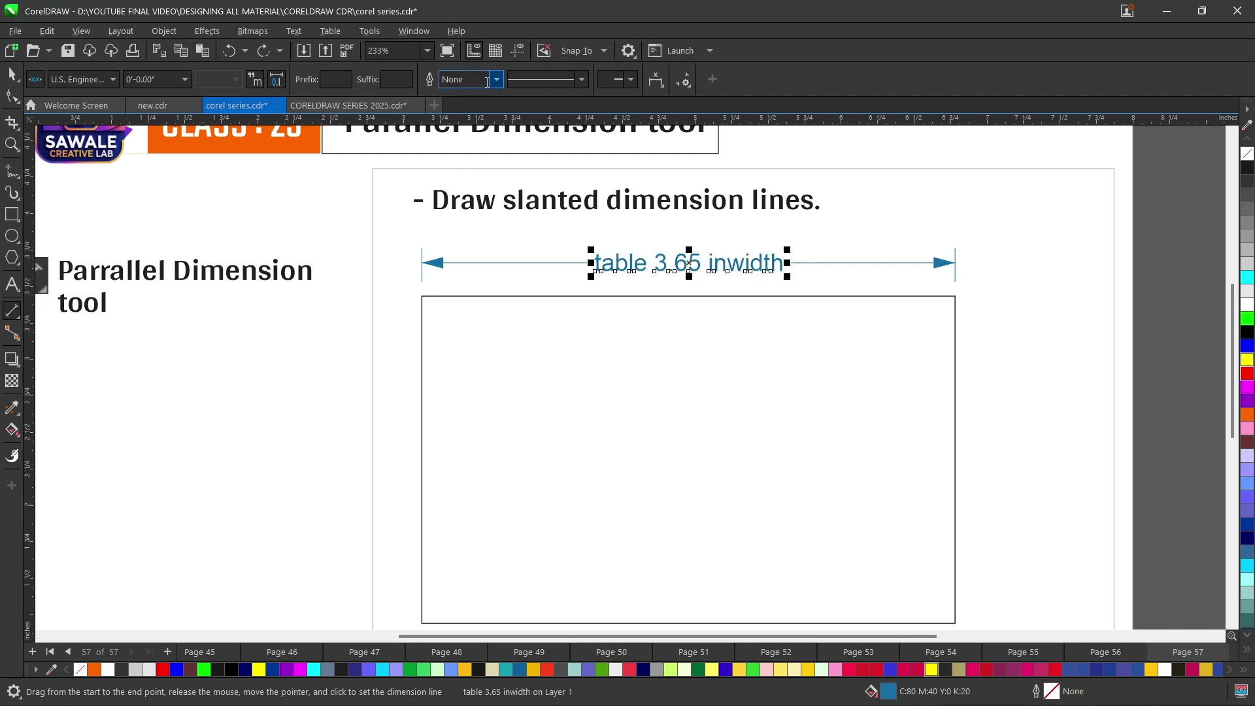
Step: Deselect the dimension text and select the whole width dimension with the Pick tool
{"action": "left_click", "coordinate": [445, 263]}
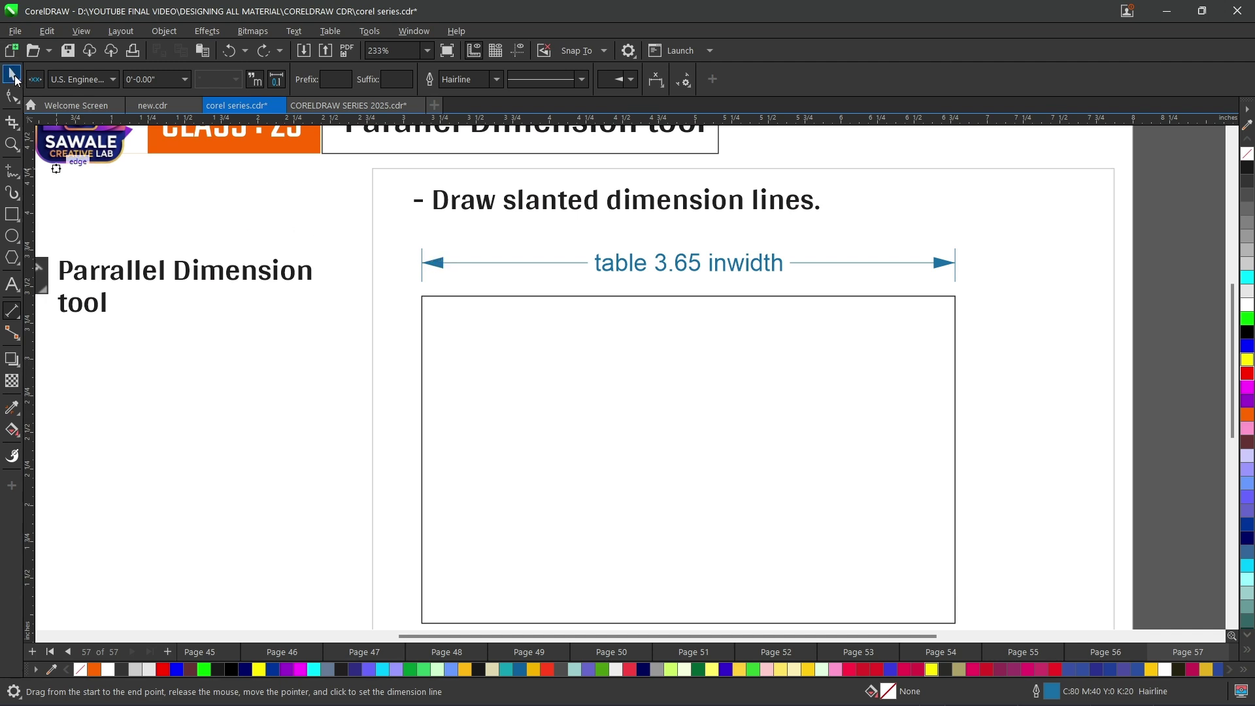
{"action": "double_click", "coordinate": [12, 74]}
{"action": "key", "text": "F10"}
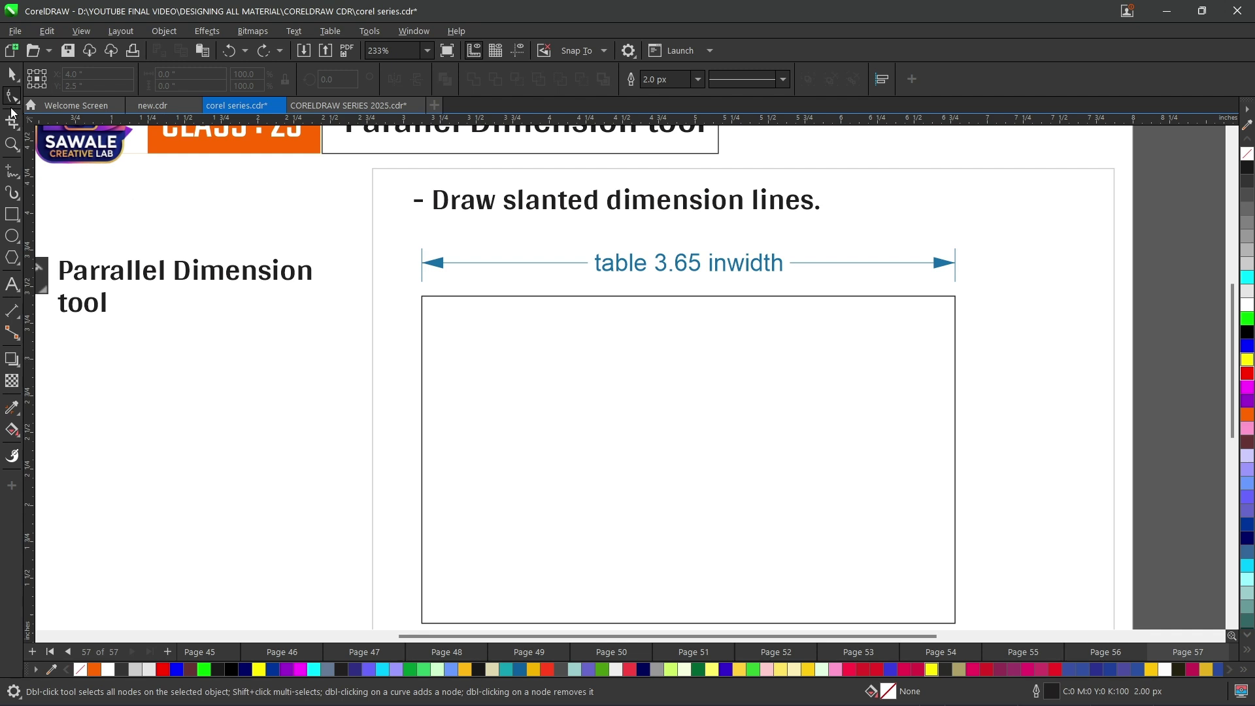
{"action": "left_click", "coordinate": [19, 76]}
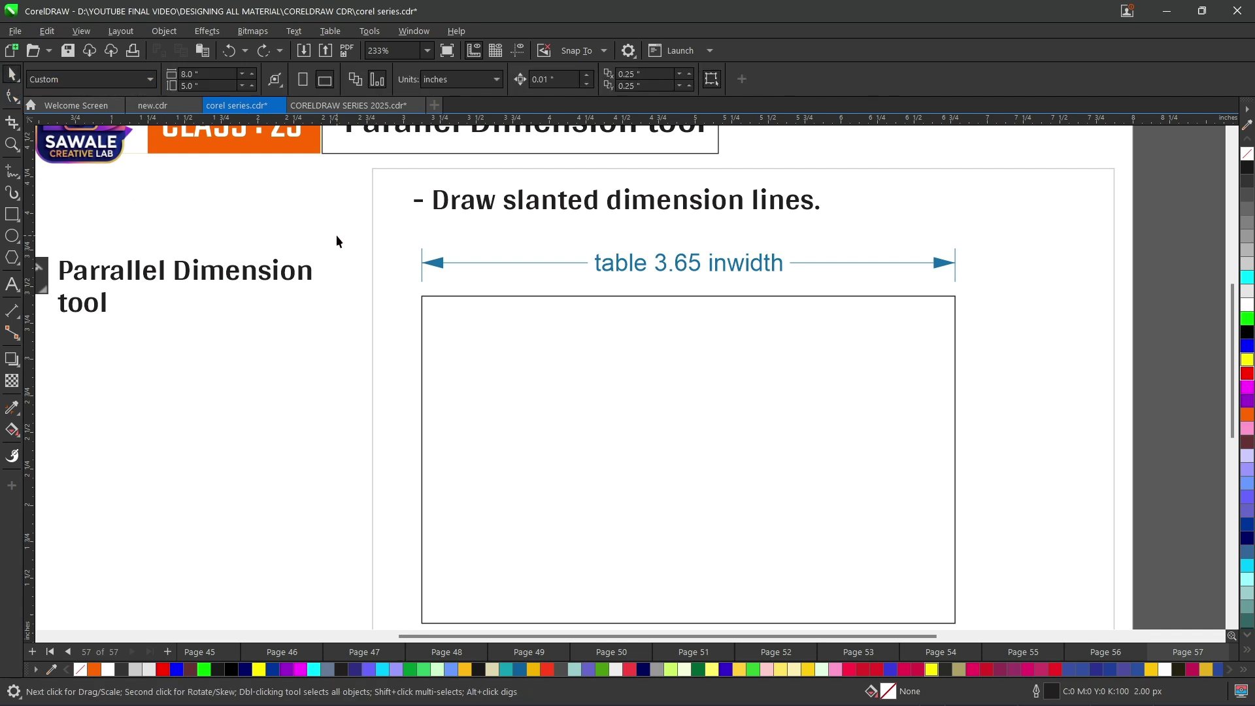
{"action": "left_click", "coordinate": [430, 264]}
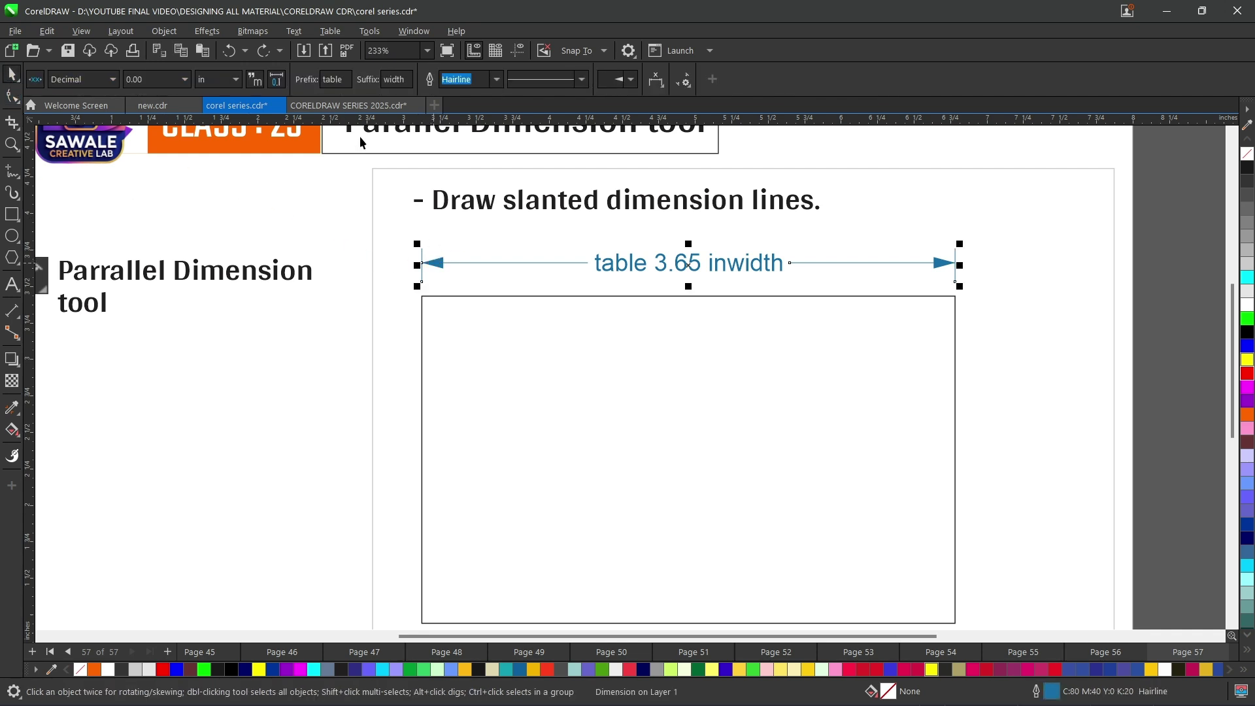
Step: Try a thicker outline on the whole width dimension and undo it
{"action": "left_click", "coordinate": [498, 81]}
{"action": "left_click", "coordinate": [468, 144]}
{"action": "key", "text": "ctrl+z"}
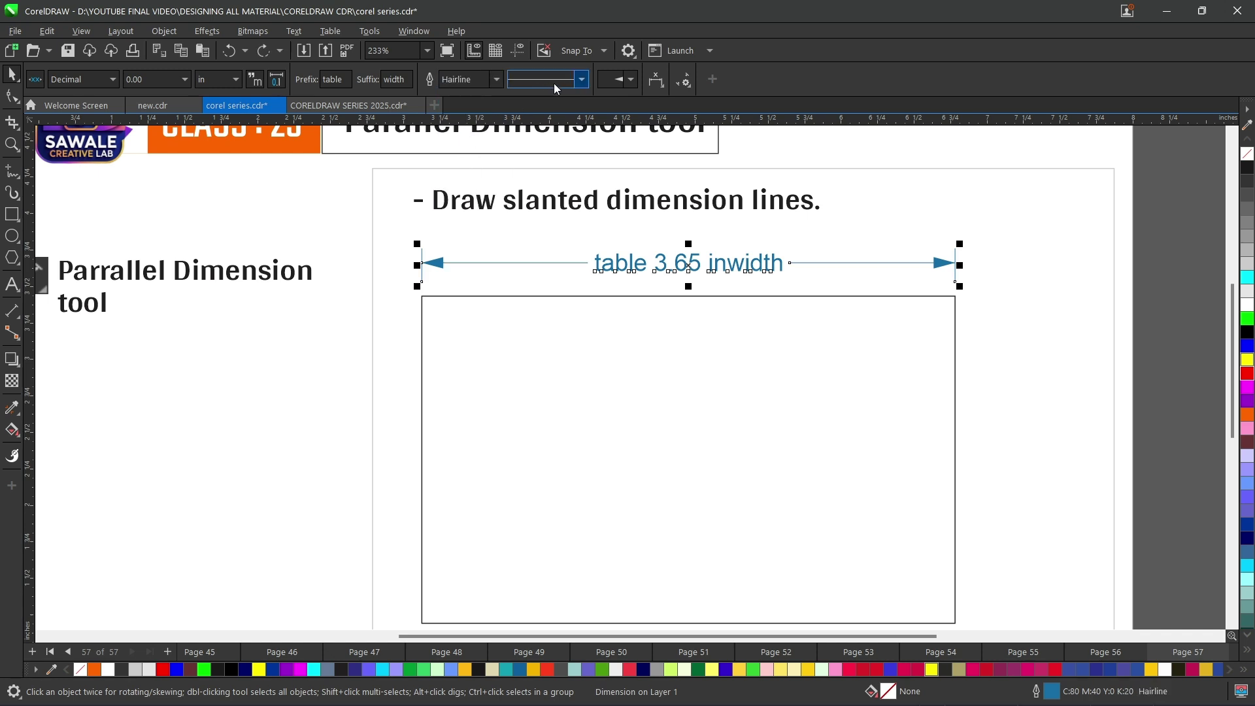
Step: Set the width dimension's line style to a fine dotted line
{"action": "left_click", "coordinate": [580, 82]}
{"action": "left_click", "coordinate": [559, 167]}
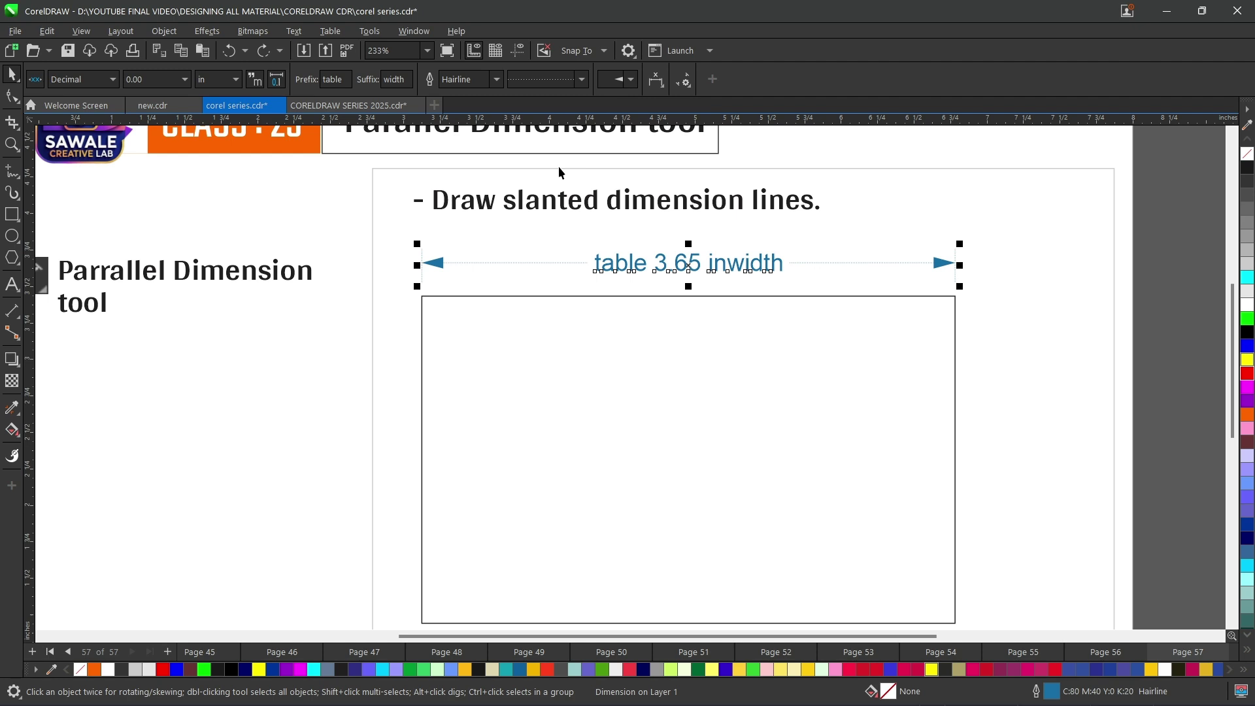
{"action": "left_click", "coordinate": [581, 80]}
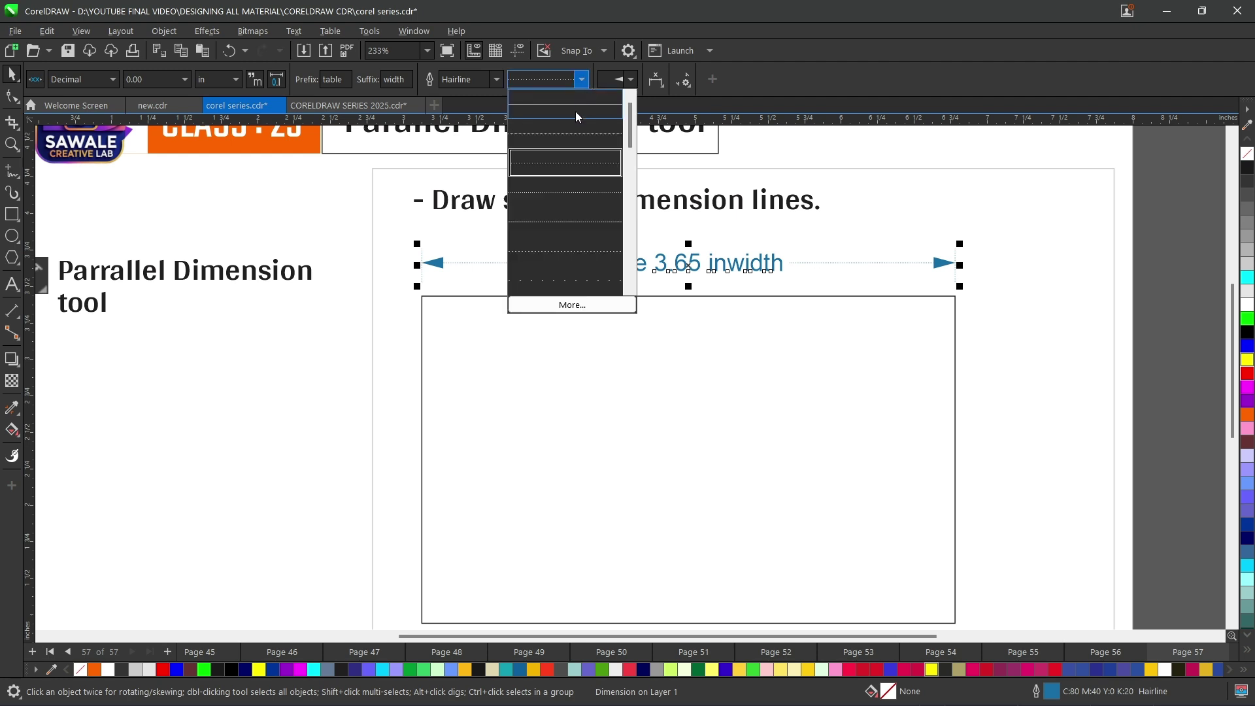
{"action": "left_click", "coordinate": [540, 215]}
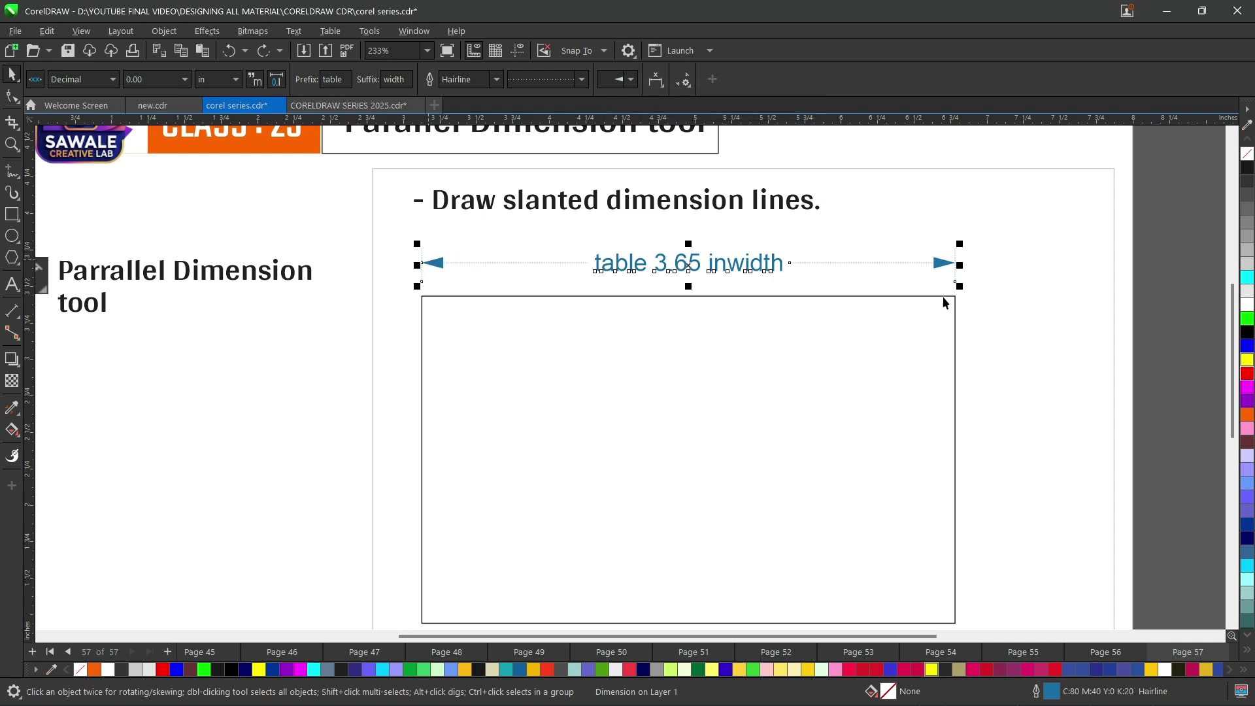
Step: Change the width dimension's arrowheads to the pointing-hand shape
{"action": "scroll", "coordinate": [933, 277], "scroll_direction": "up", "scroll_amount": 1}
{"action": "scroll", "coordinate": [933, 276], "scroll_direction": "up", "scroll_amount": 1}
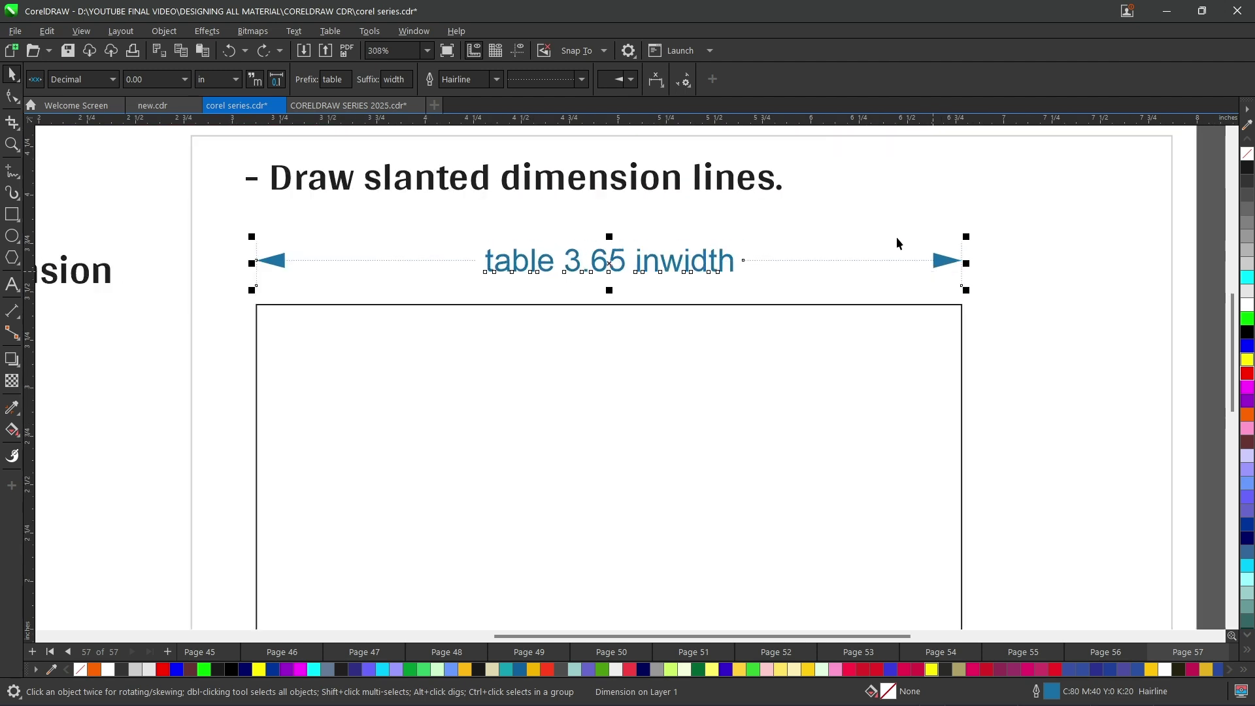
{"action": "left_click", "coordinate": [631, 79]}
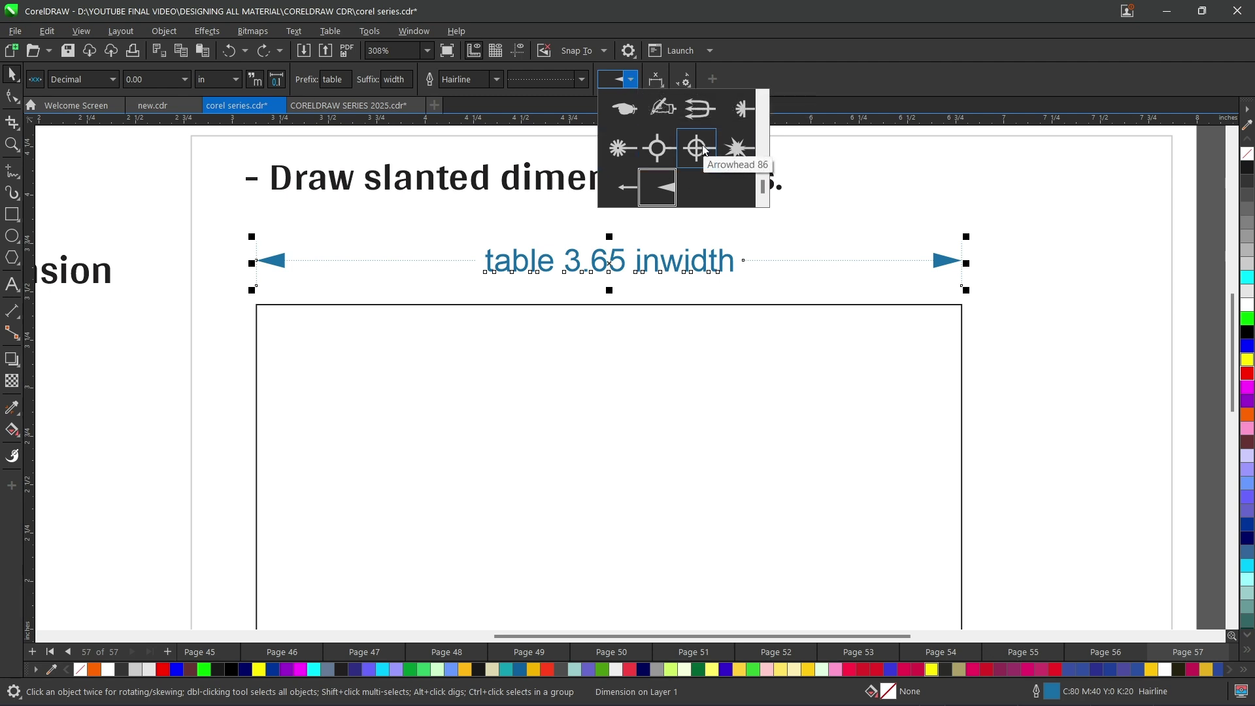
{"action": "left_click", "coordinate": [626, 111]}
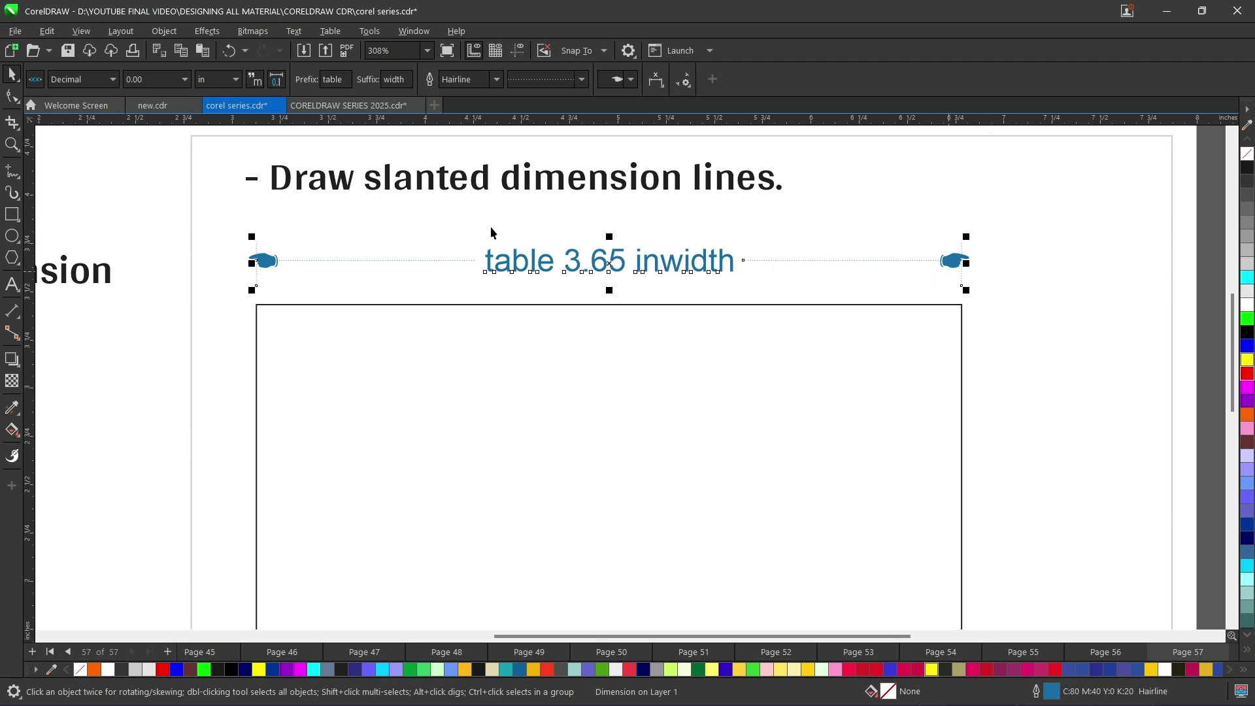
{"action": "scroll", "coordinate": [336, 268], "scroll_direction": "up", "scroll_amount": 2}
{"action": "left_click", "coordinate": [631, 81]}
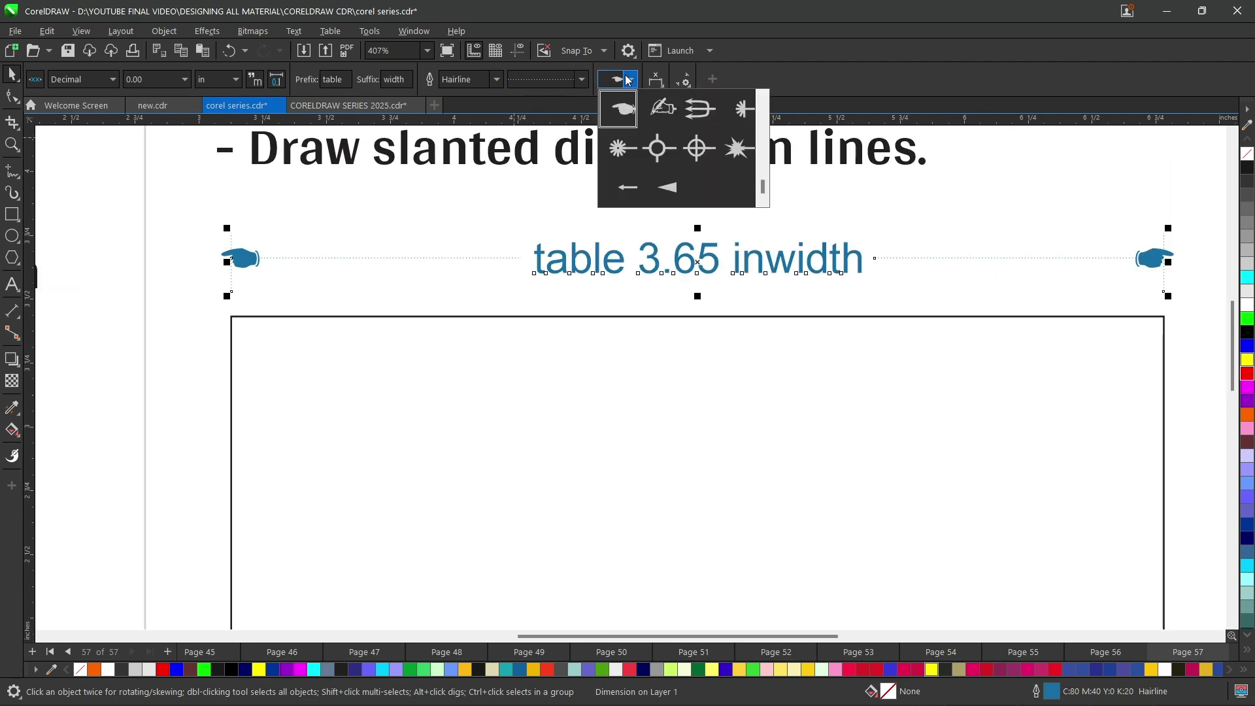
{"action": "left_click", "coordinate": [632, 80]}
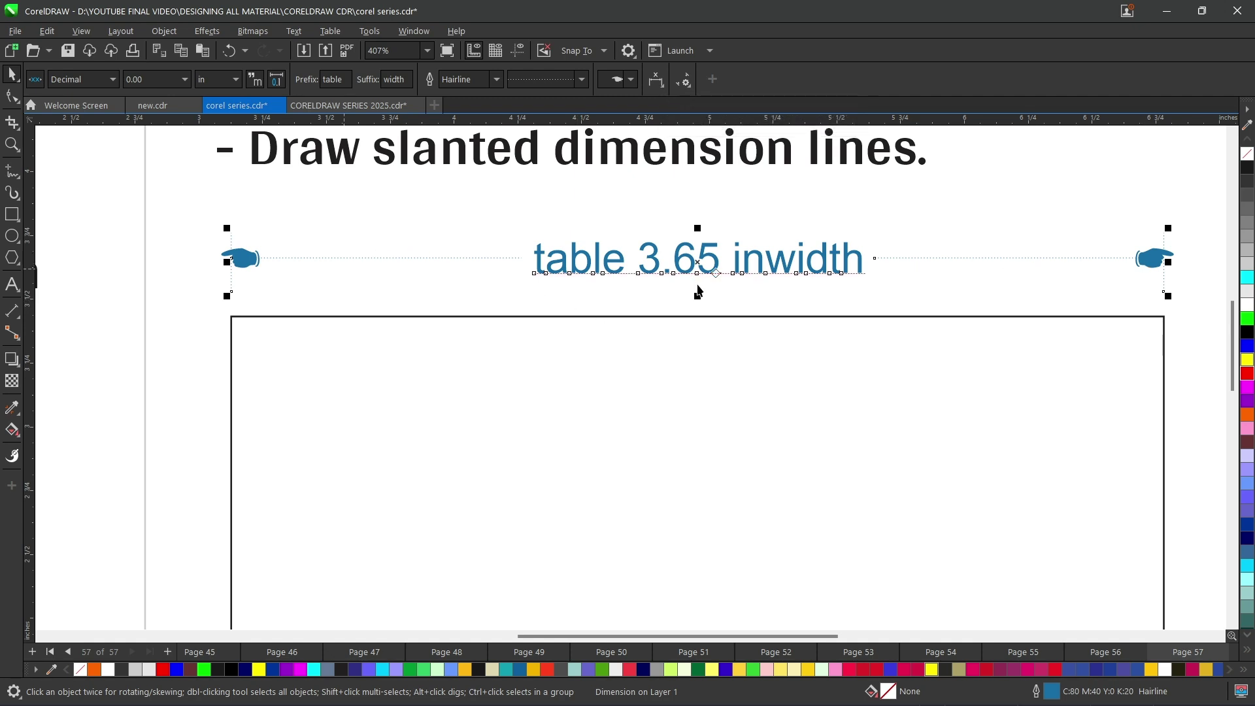
Step: Place the width dimension's text above the dimension line
{"action": "left_click", "coordinate": [662, 89]}
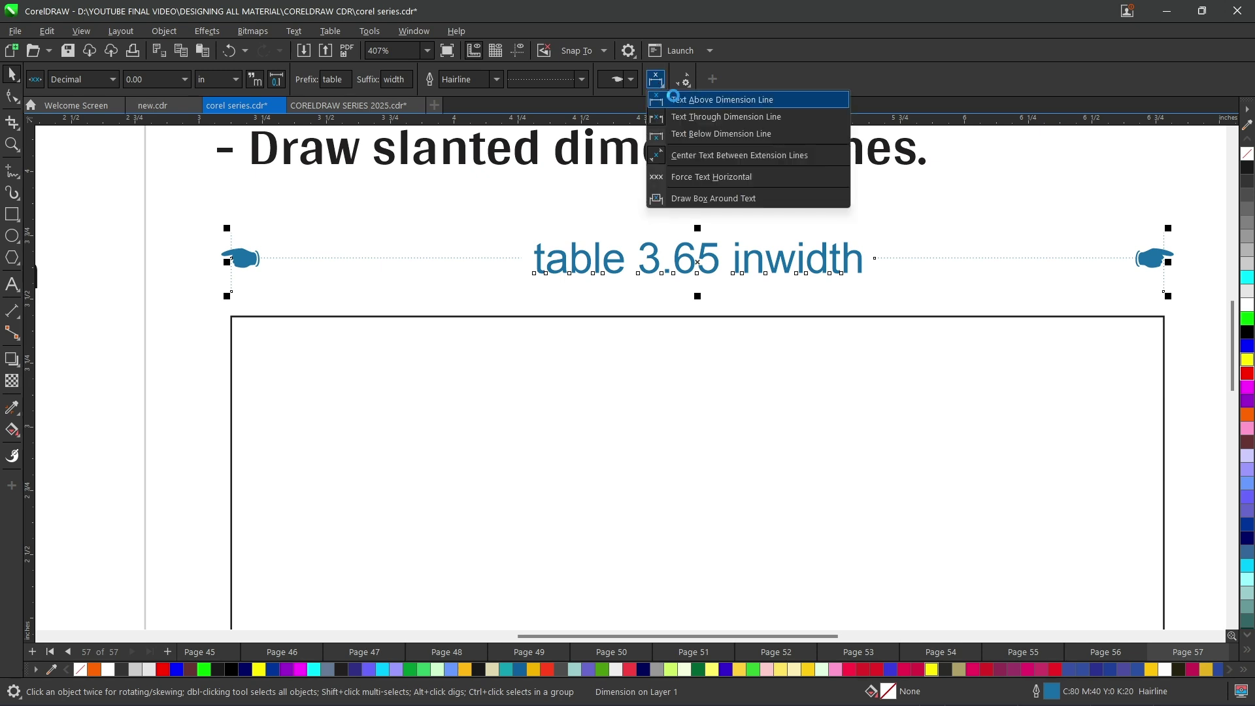
{"action": "left_click", "coordinate": [675, 100]}
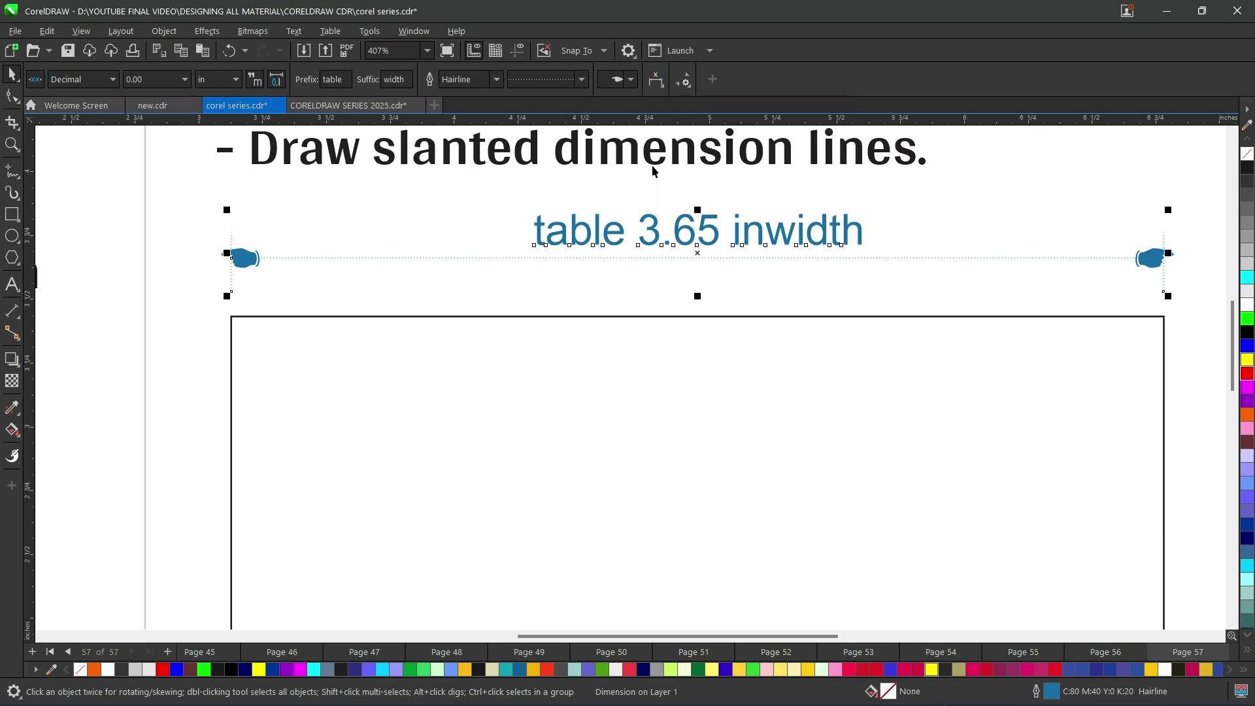
Step: Try the width dimension's text through the dimension line, and set it below the line
{"action": "left_click", "coordinate": [662, 86]}
{"action": "left_click", "coordinate": [685, 118]}
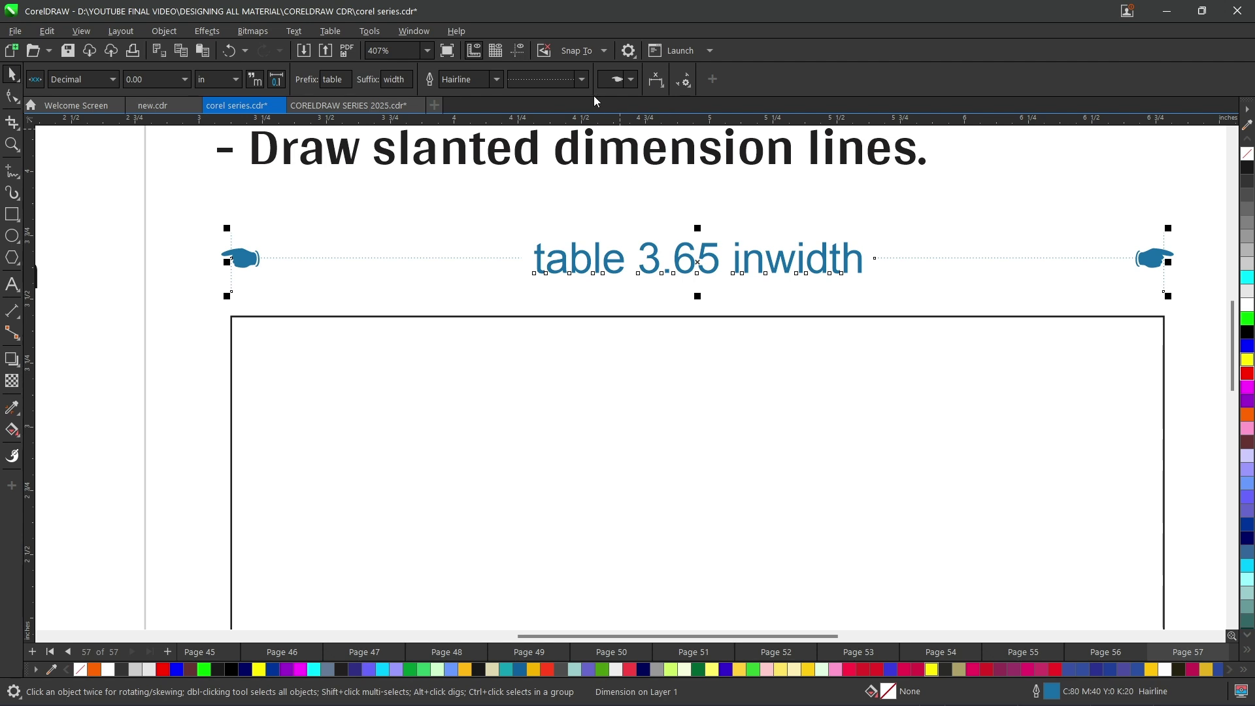
{"action": "left_click", "coordinate": [661, 85]}
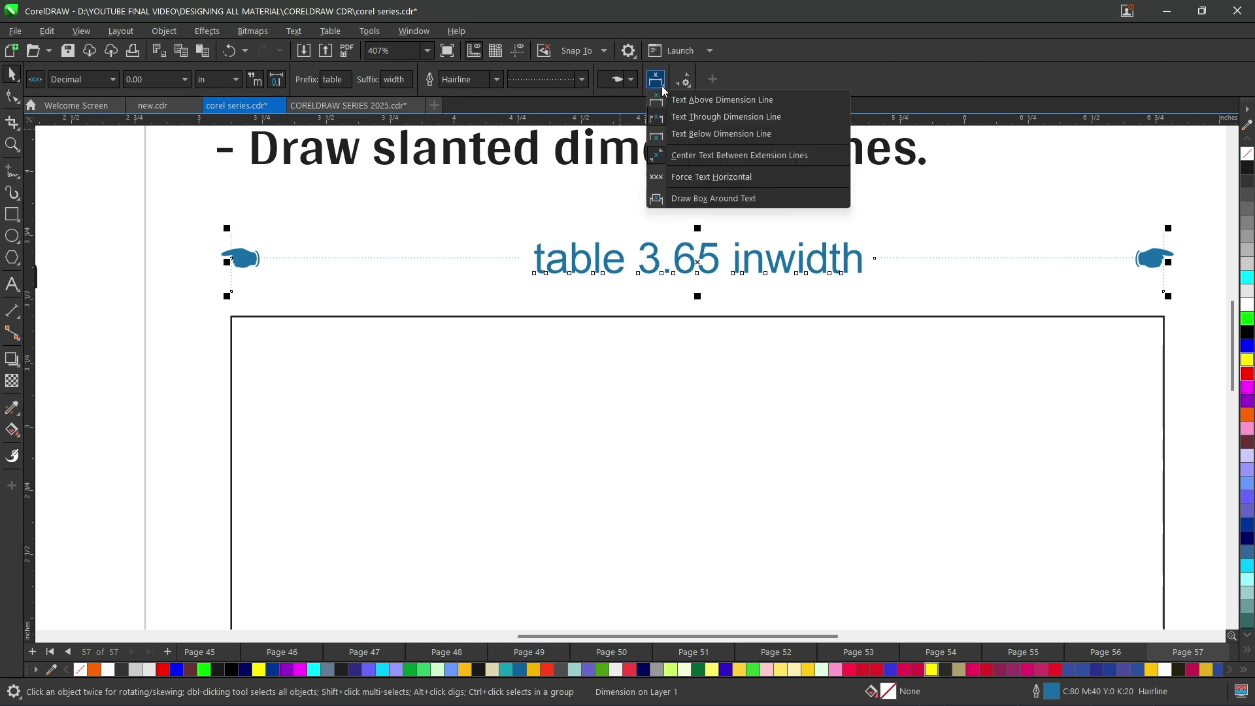
{"action": "left_click", "coordinate": [680, 136]}
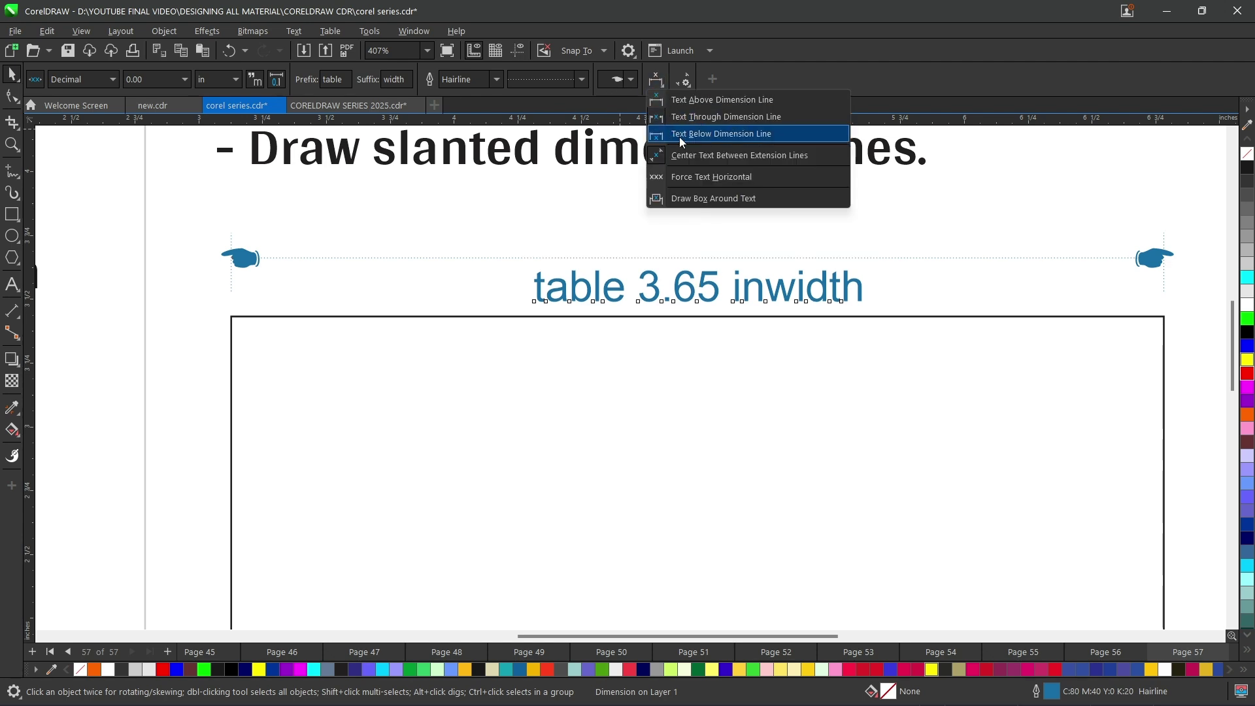
Step: Try drawing a box around the width dimension's text and undo it
{"action": "left_click", "coordinate": [664, 88]}
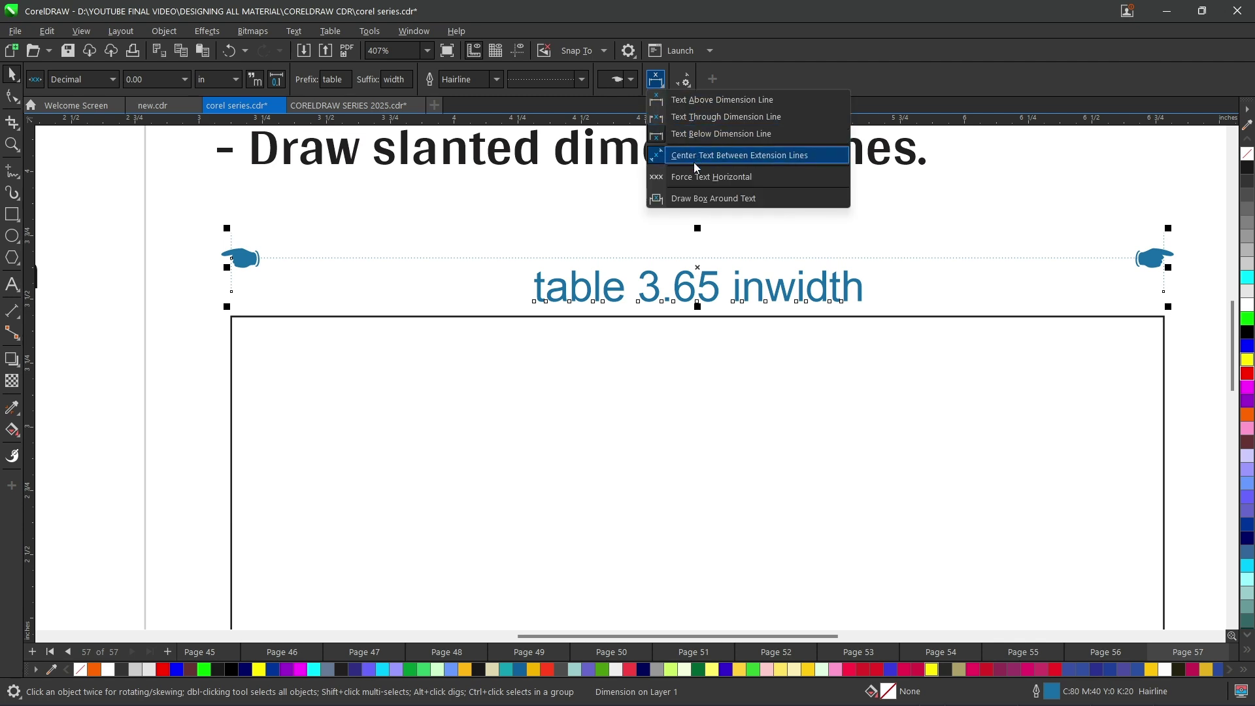
{"action": "left_click", "coordinate": [688, 198]}
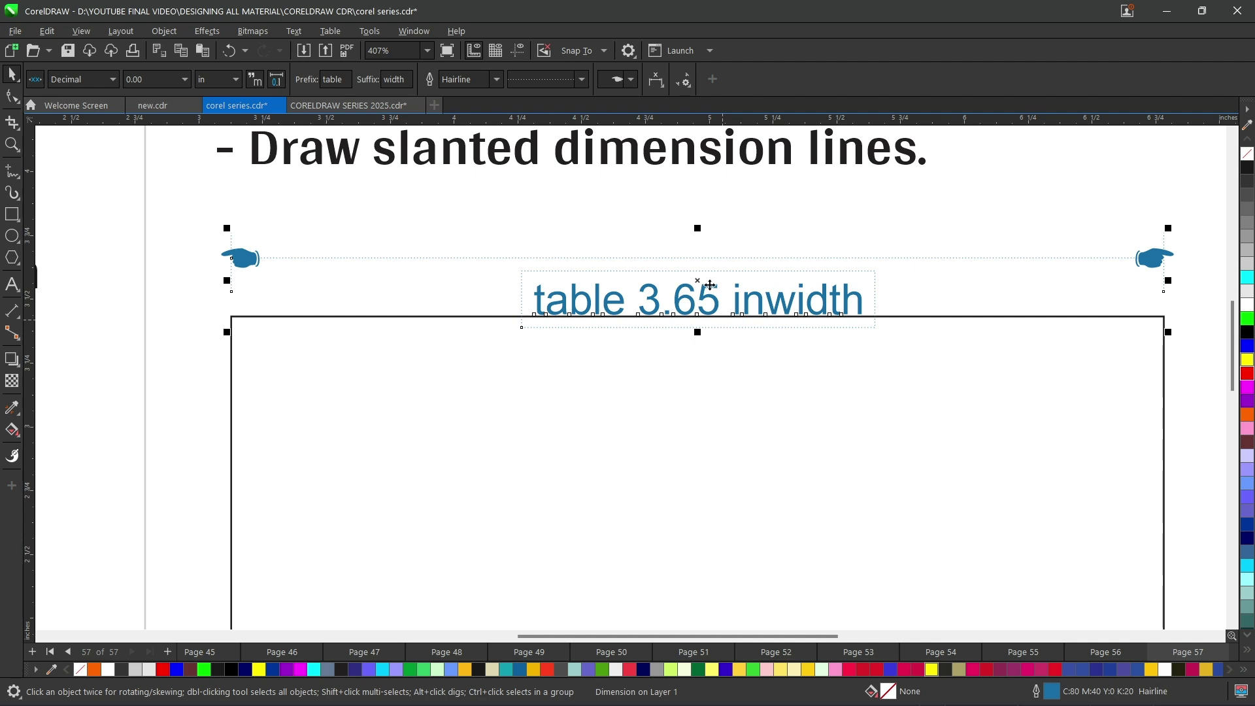
{"action": "key", "text": "ctrl+z"}
Step: Toggle the Center Text Between Extension Lines option for the width dimension's text
{"action": "left_click", "coordinate": [662, 85]}
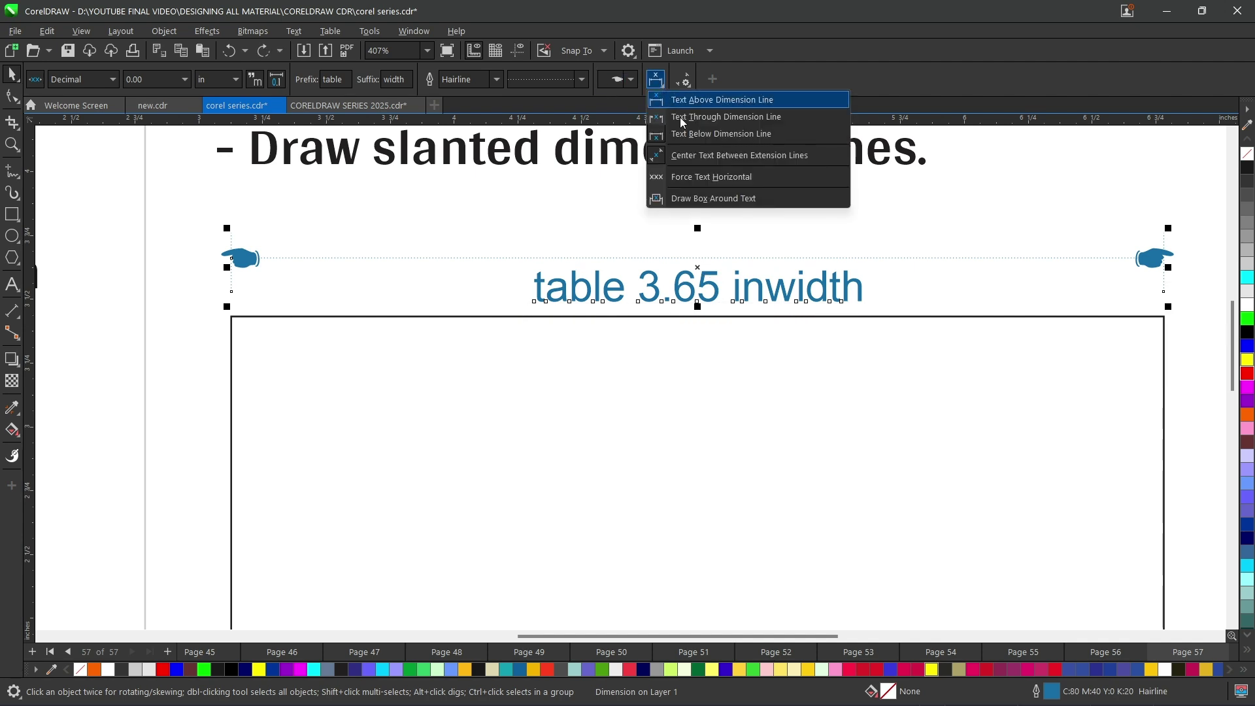
{"action": "left_click", "coordinate": [711, 156]}
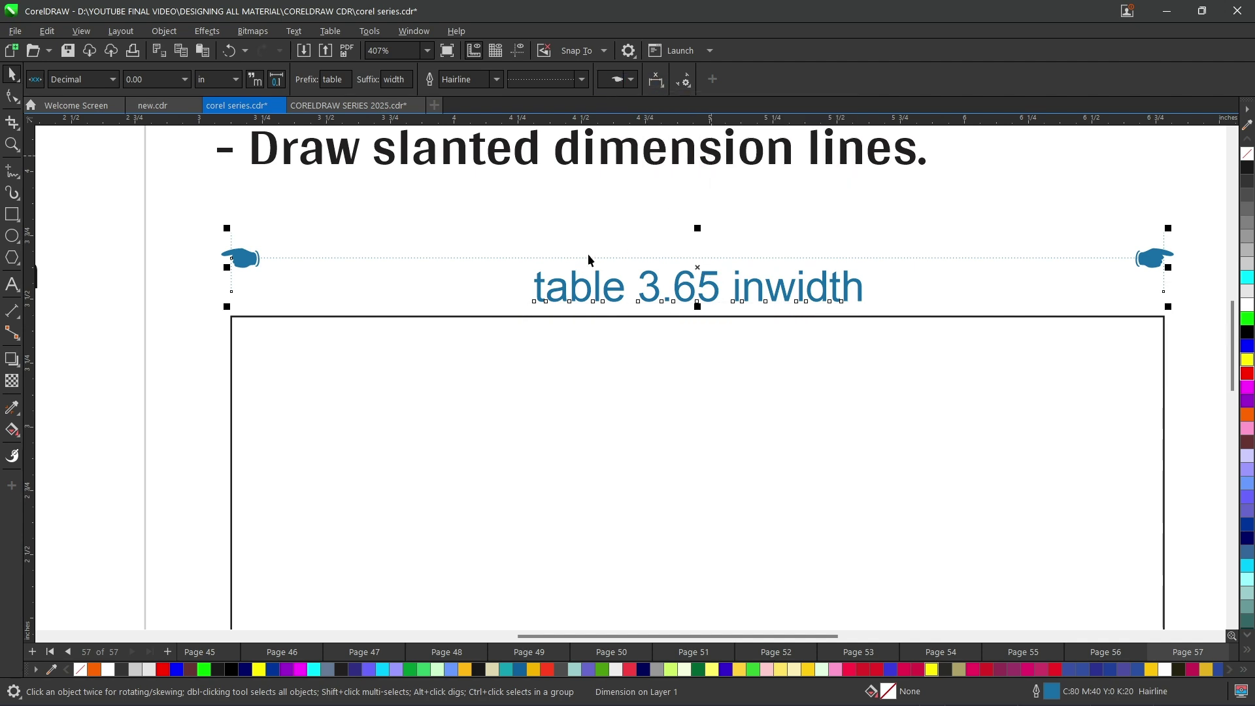
{"action": "left_click", "coordinate": [656, 80]}
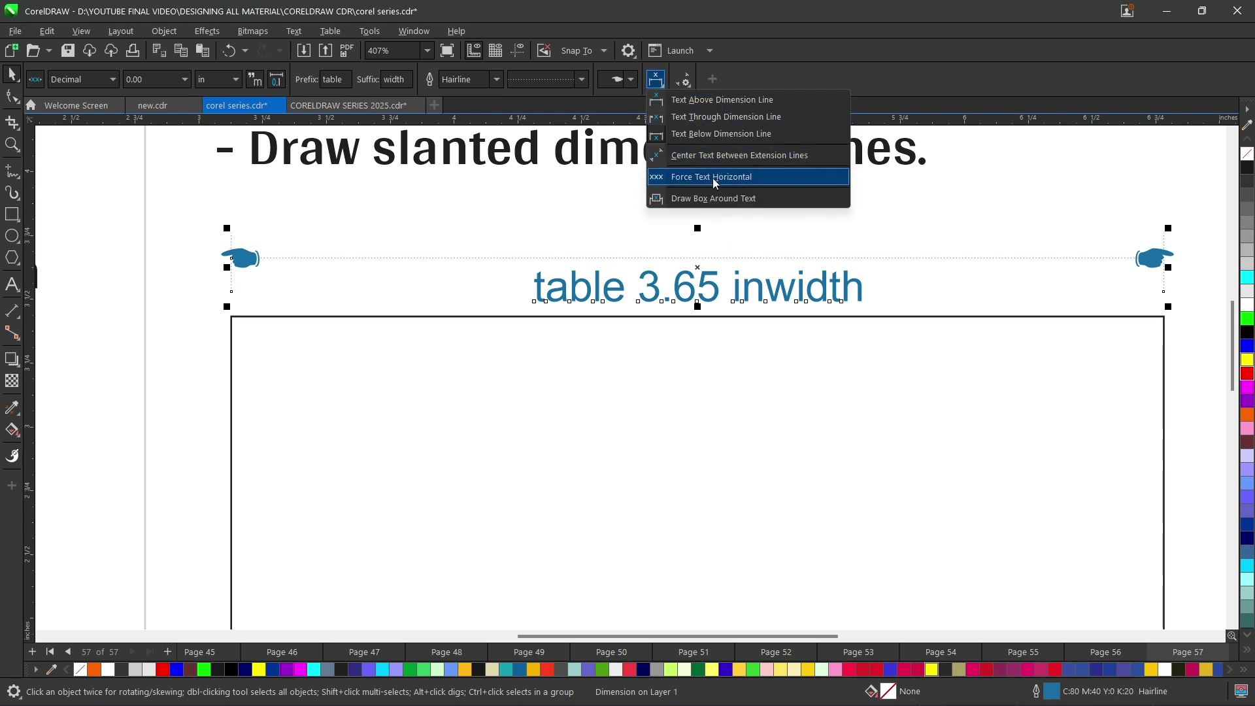
{"action": "left_click", "coordinate": [747, 68]}
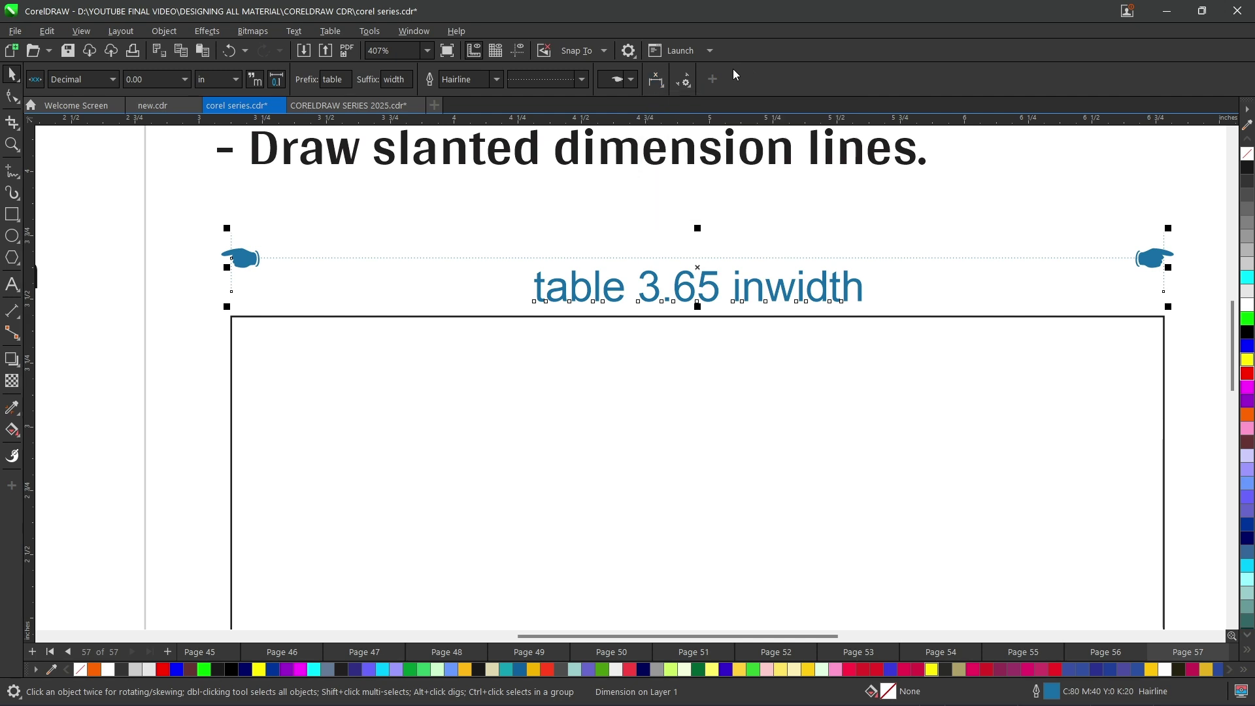
Step: Enable a custom distance from object for the width dimension's extension lines, toggling it off and on again to compare
{"action": "left_click", "coordinate": [682, 80]}
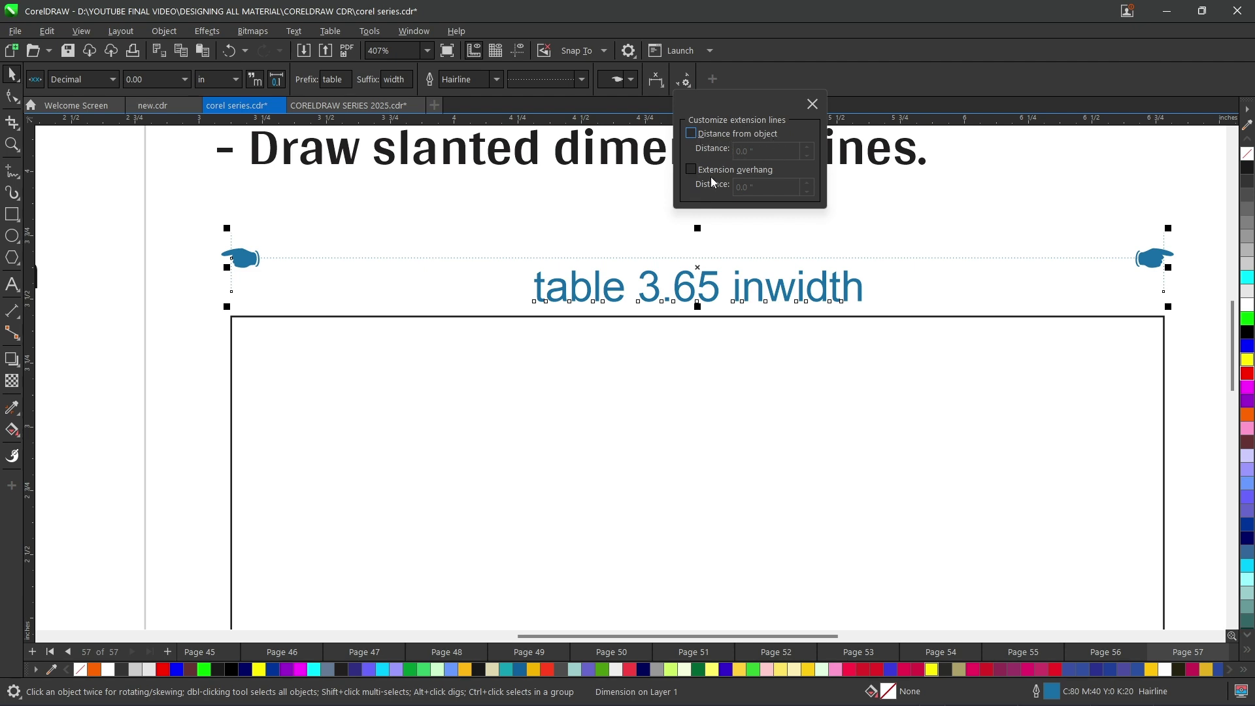
{"action": "left_click", "coordinate": [691, 134]}
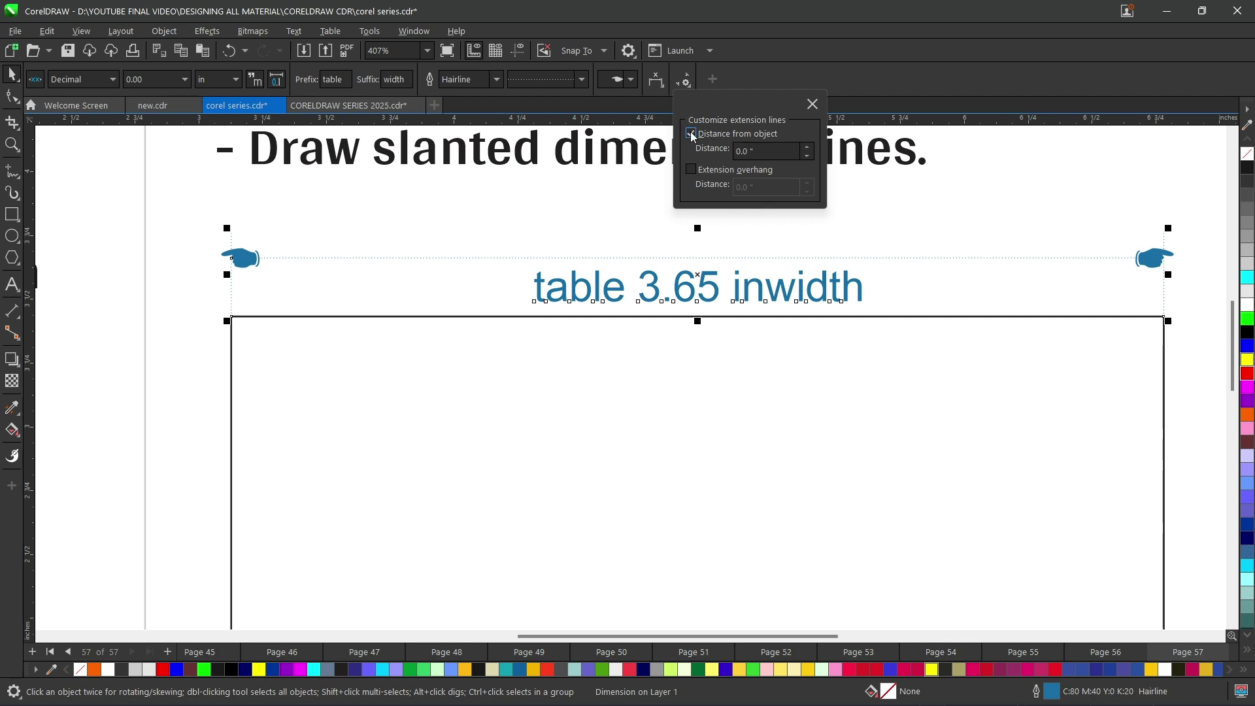
{"action": "left_click", "coordinate": [691, 134]}
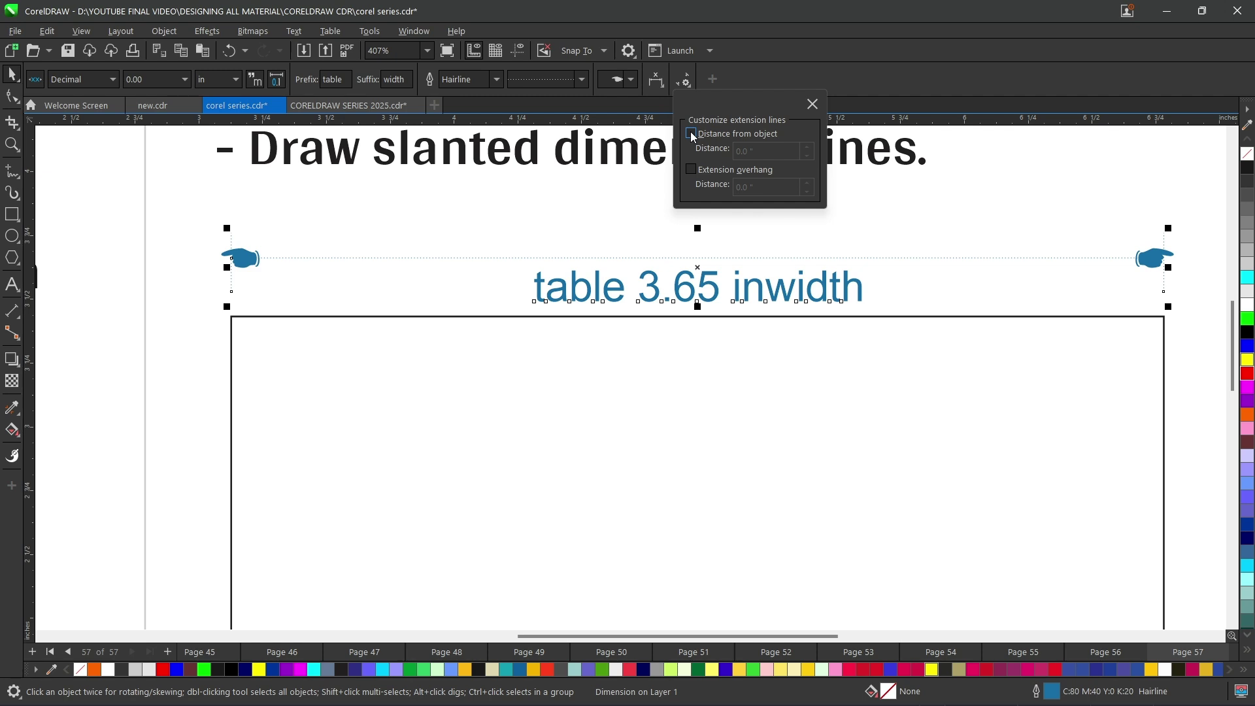
{"action": "left_click", "coordinate": [691, 134]}
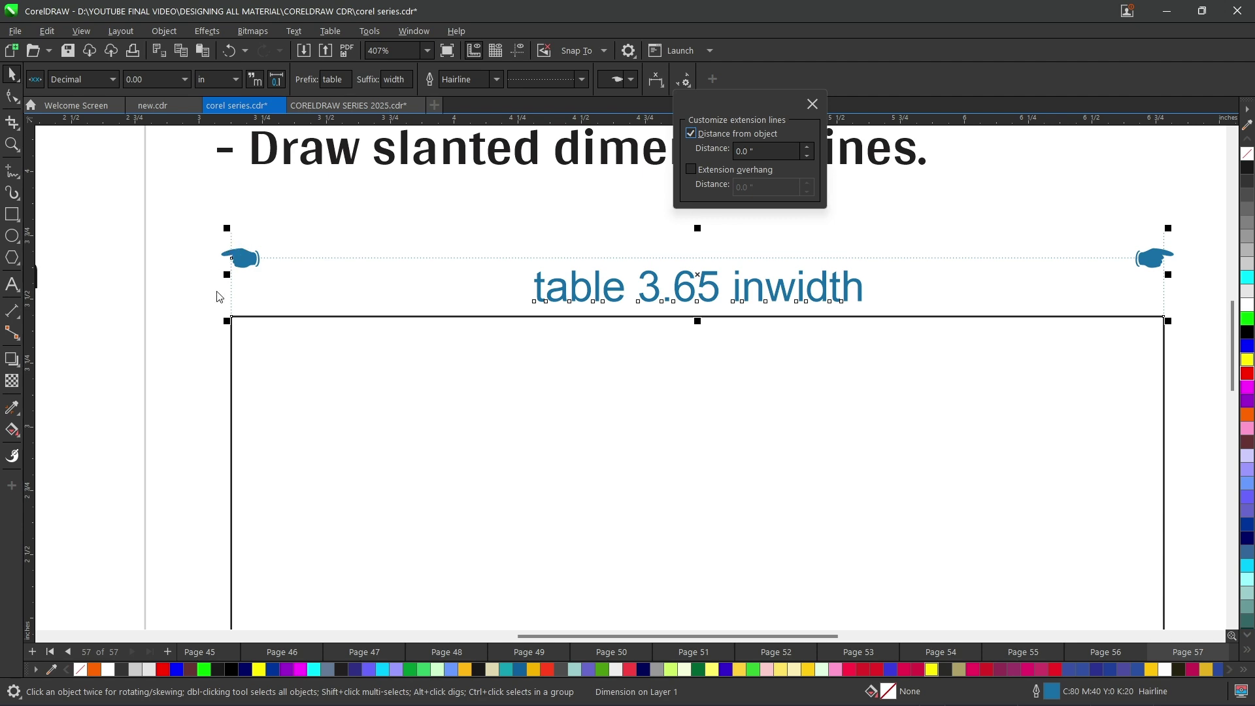
Step: Set the width dimension's line style to a solid line
{"action": "left_click", "coordinate": [581, 79]}
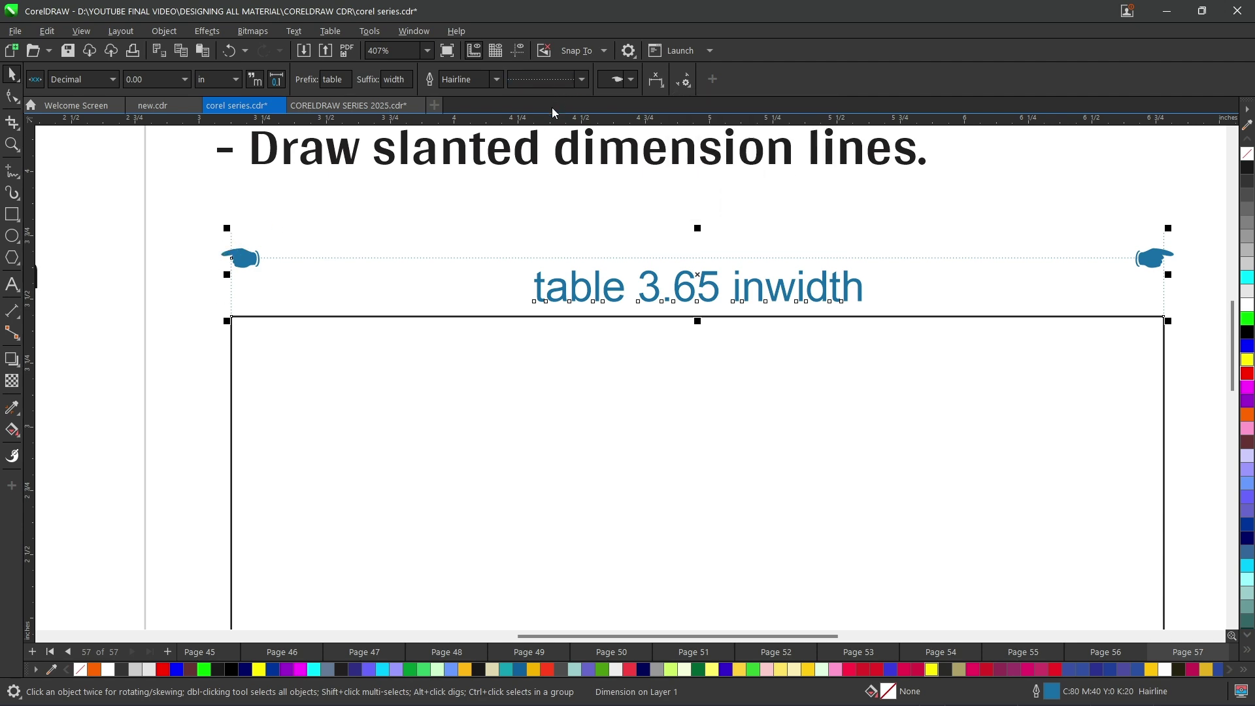
{"action": "left_click", "coordinate": [582, 79]}
{"action": "left_click", "coordinate": [567, 102]}
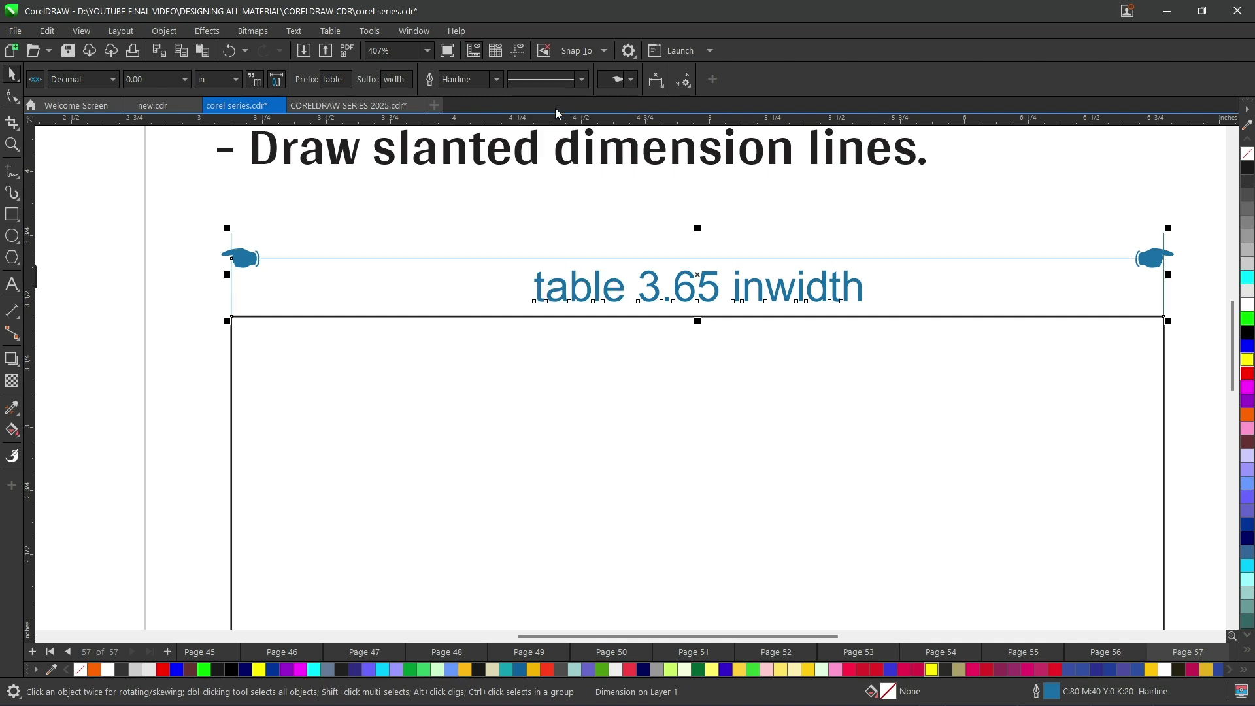
Step: Try an extension line distance of 0.06 in from the object, and return it to 0.0 in
{"action": "scroll", "coordinate": [231, 269], "scroll_direction": "up", "scroll_amount": 1}
{"action": "scroll", "coordinate": [230, 268], "scroll_direction": "up", "scroll_amount": 1}
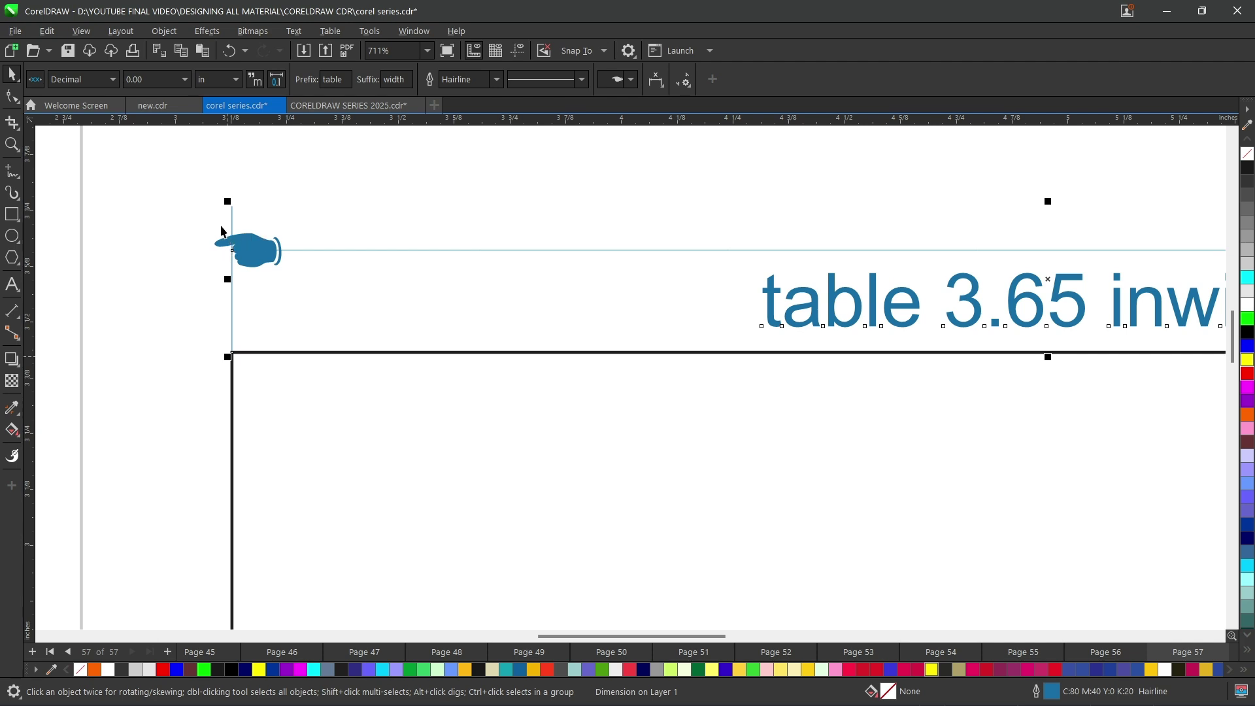
{"action": "left_click", "coordinate": [683, 80]}
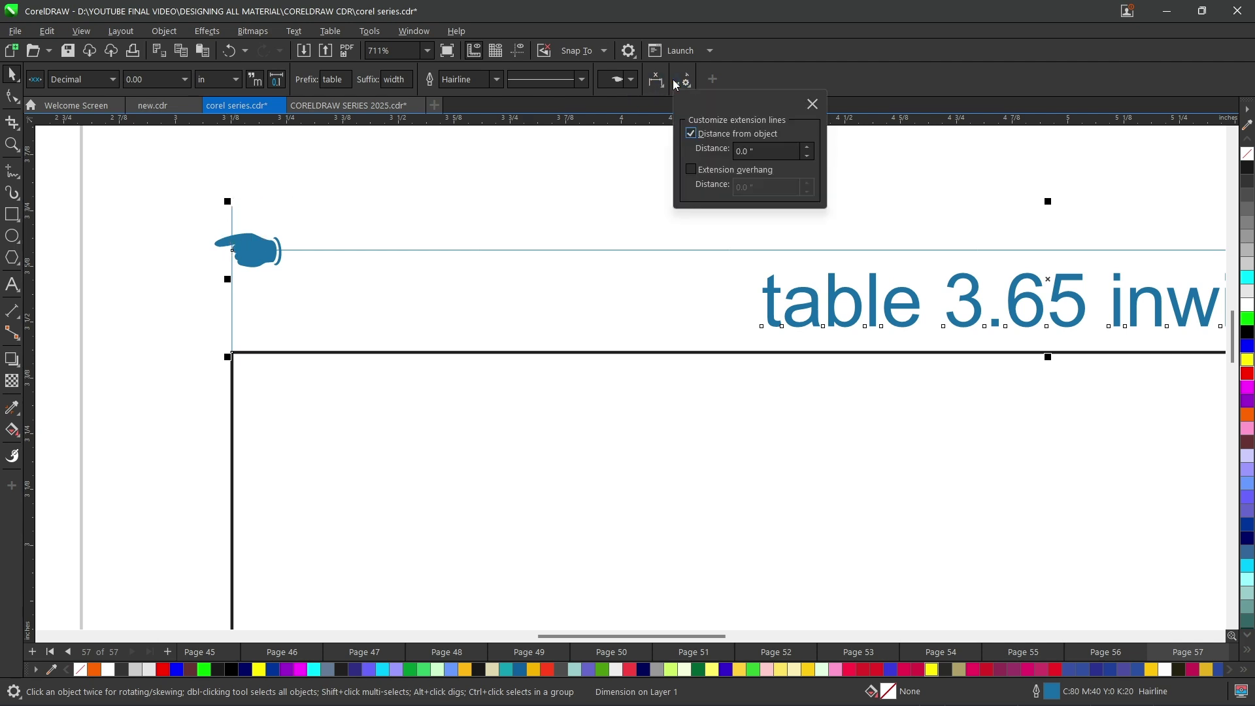
{"action": "left_click", "coordinate": [808, 148]}
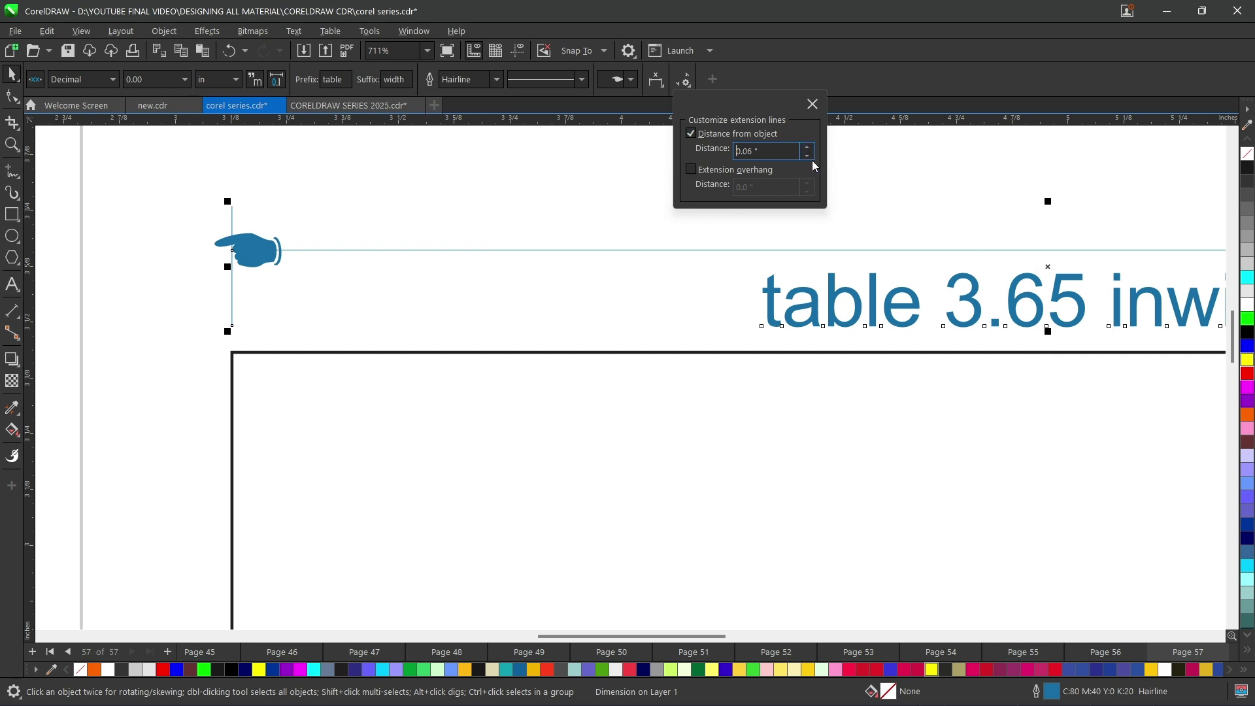
{"action": "left_click", "coordinate": [808, 155]}
Step: Enable the extension overhang for the width dimension and set its distance to 0.16 in
{"action": "left_click", "coordinate": [691, 171]}
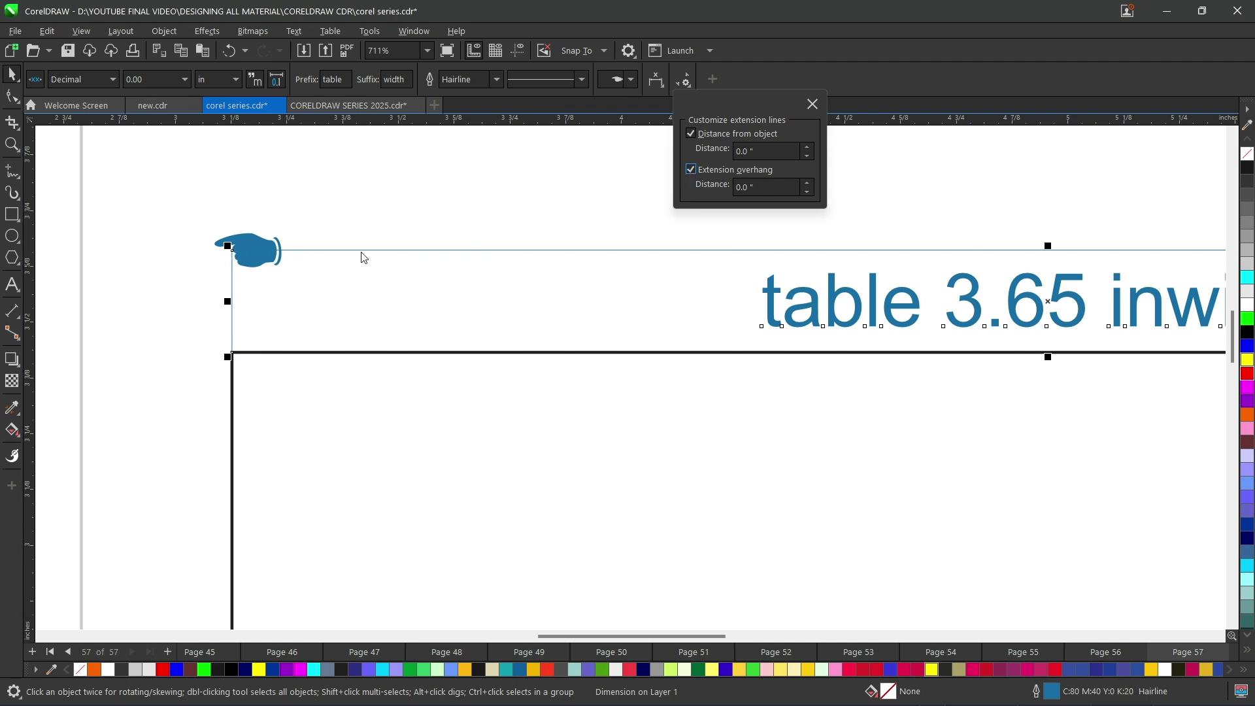
{"action": "left_click", "coordinate": [807, 184]}
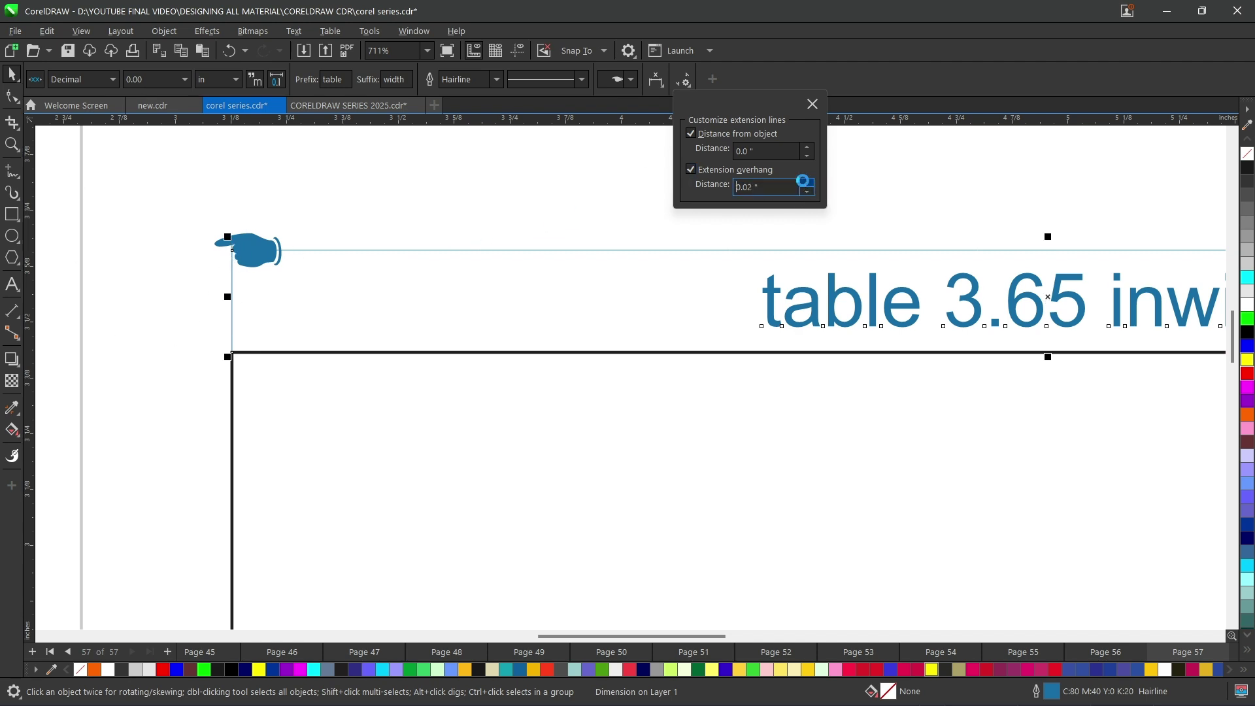
{"action": "left_click", "coordinate": [807, 183]}
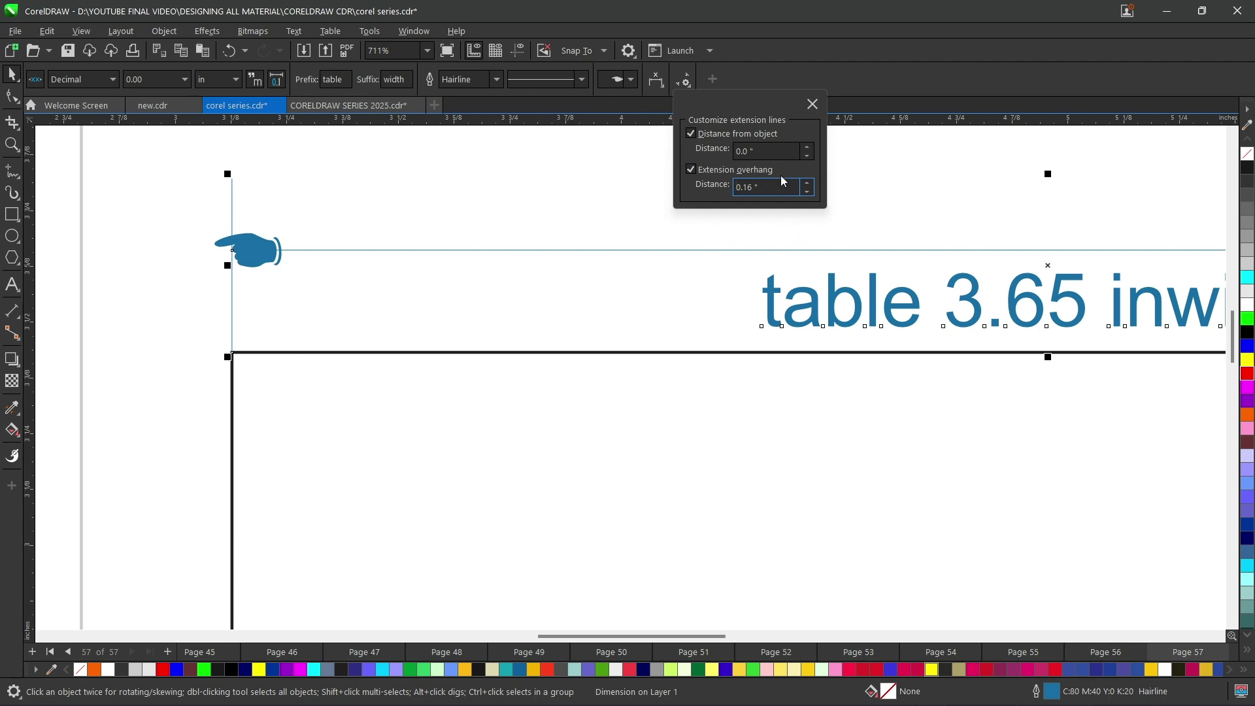
{"action": "left_click", "coordinate": [813, 104]}
{"action": "scroll", "coordinate": [730, 274], "scroll_direction": "down", "scroll_amount": 4}
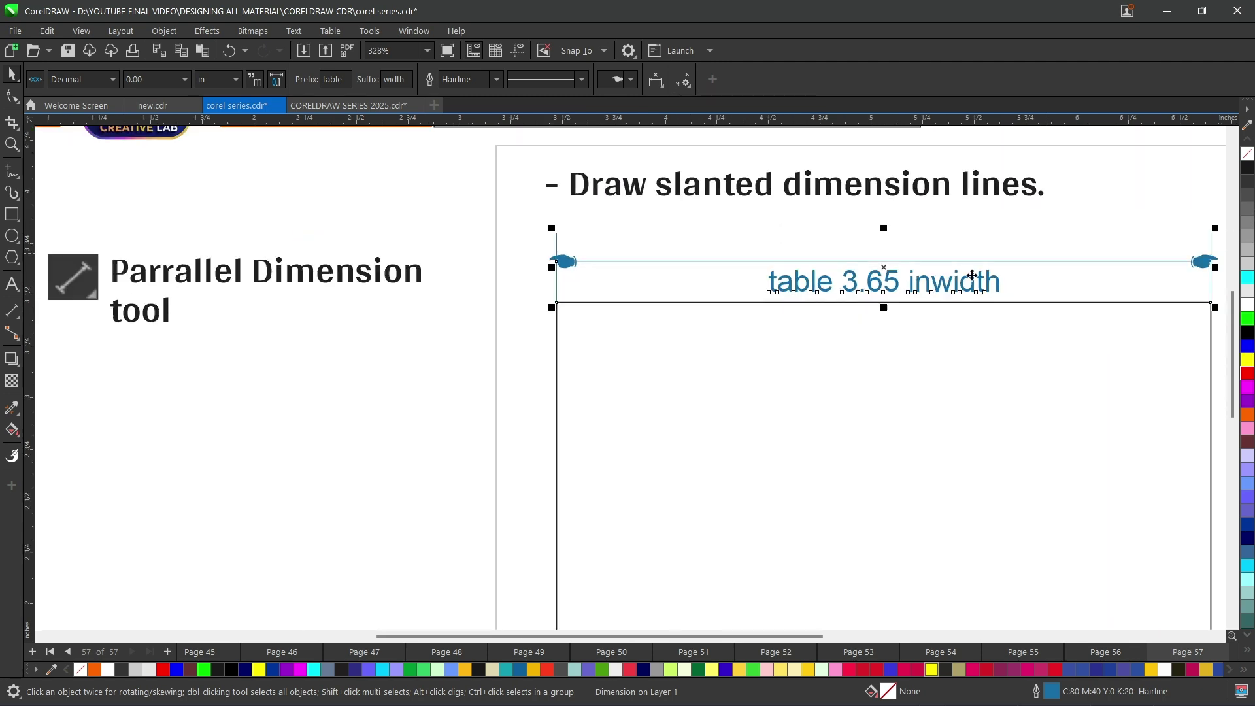
{"action": "scroll", "coordinate": [1168, 257], "scroll_direction": "up", "scroll_amount": 1}
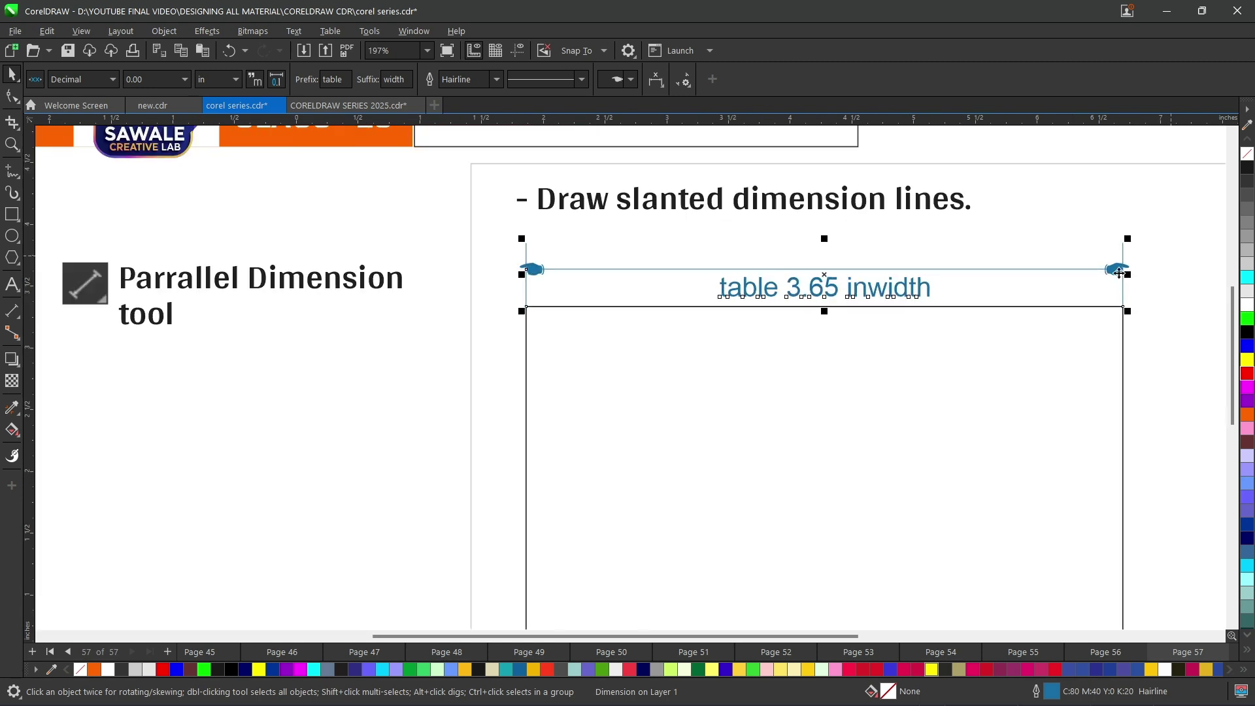
Step: Review the list of available dimension tools and deselect the width dimension
{"action": "left_click", "coordinate": [16, 317]}
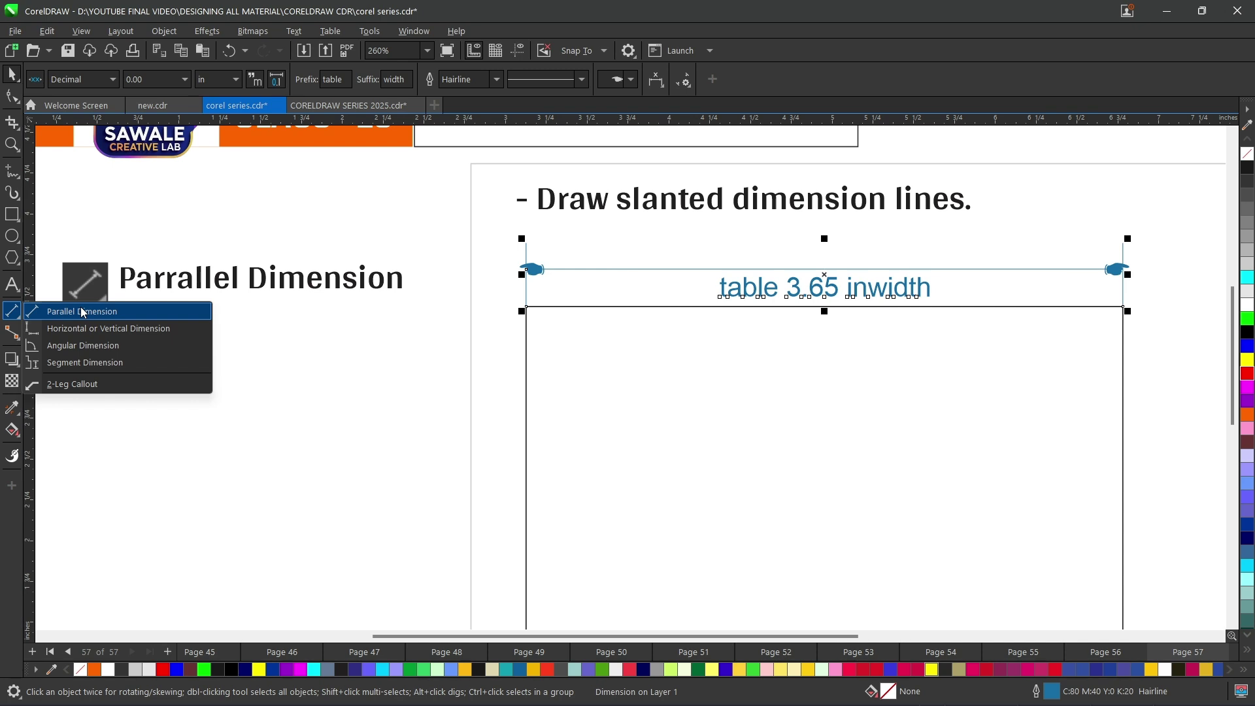
{"action": "scroll", "coordinate": [576, 389], "scroll_direction": "down", "scroll_amount": 1}
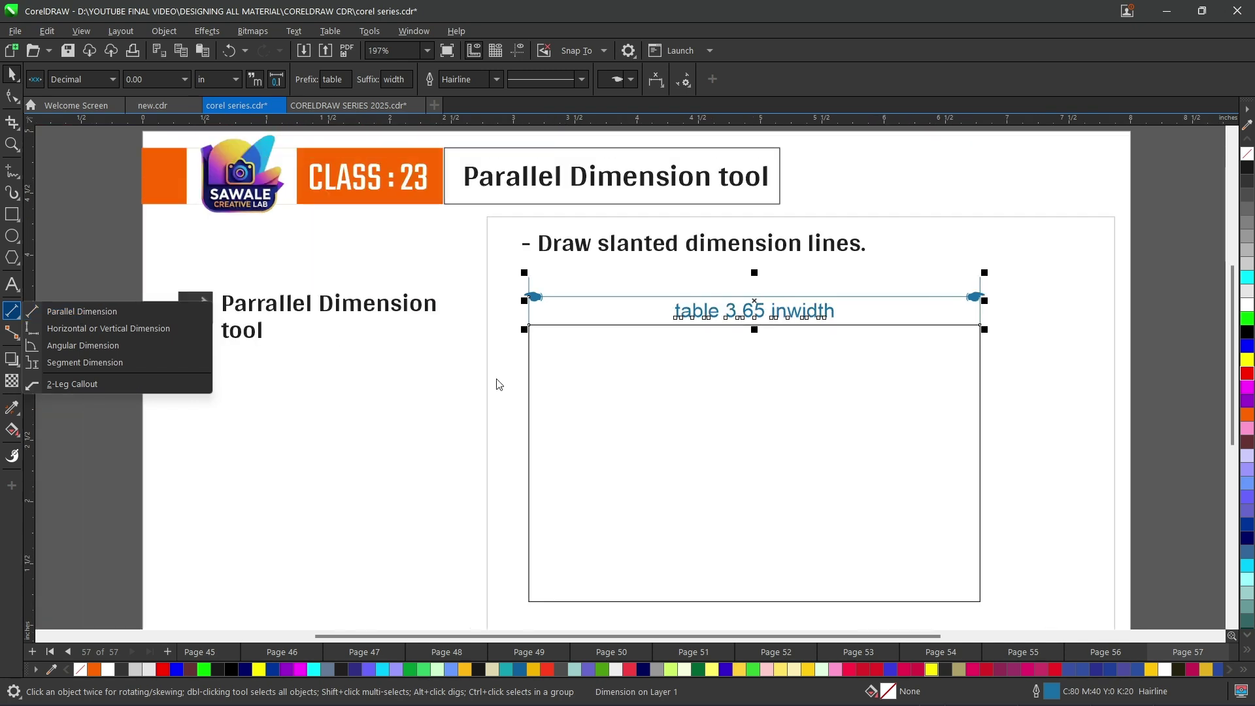
{"action": "scroll", "coordinate": [752, 476], "scroll_direction": "up", "scroll_amount": 1}
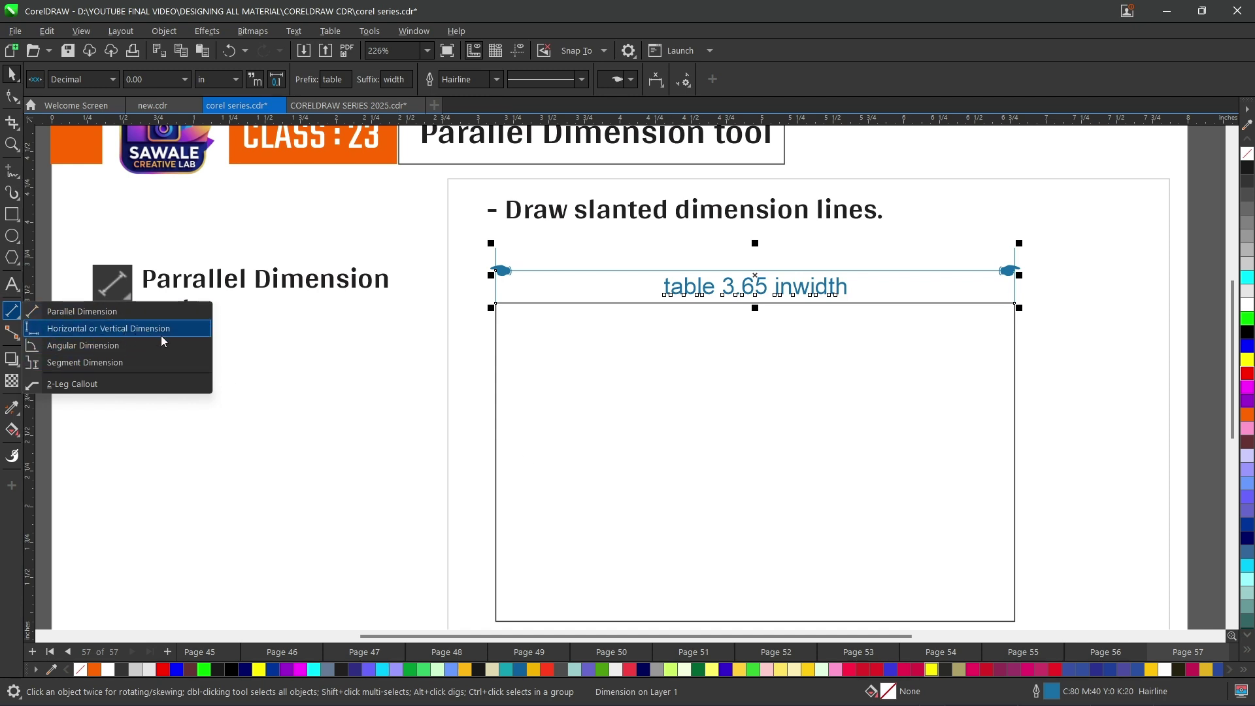
{"action": "scroll", "coordinate": [441, 360], "scroll_direction": "down", "scroll_amount": 2}
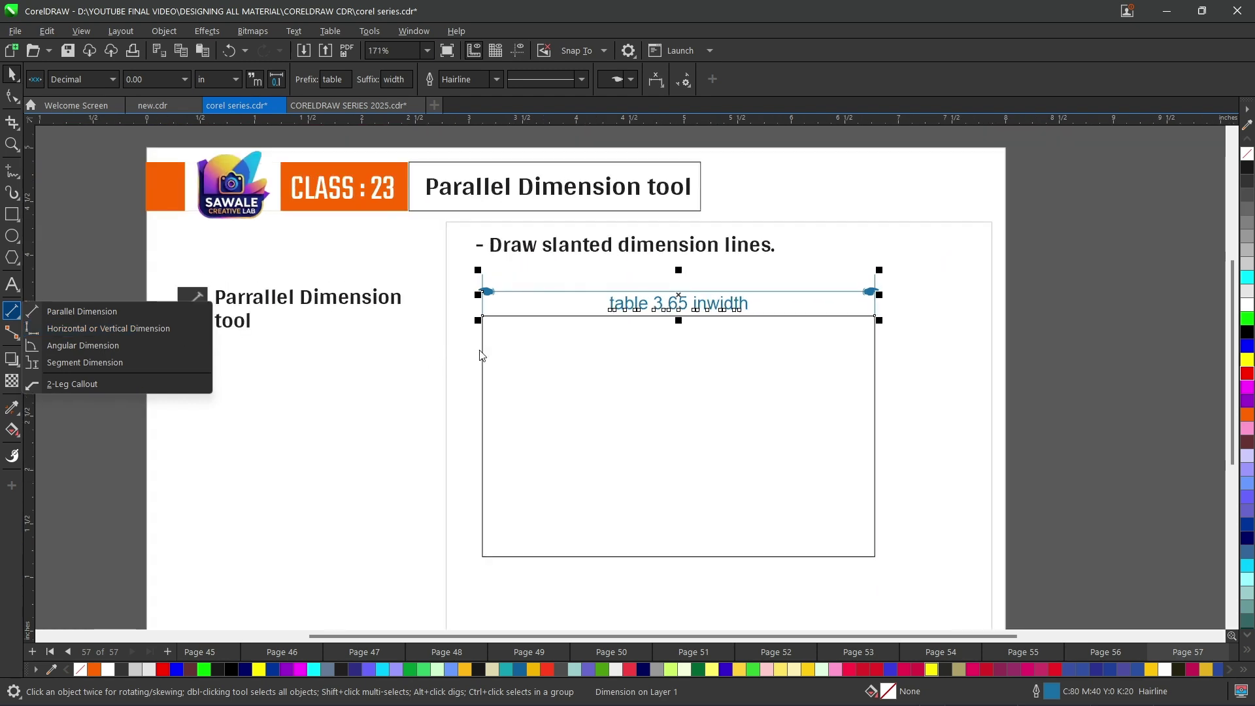
{"action": "left_click", "coordinate": [112, 242]}
{"action": "left_click", "coordinate": [111, 239]}
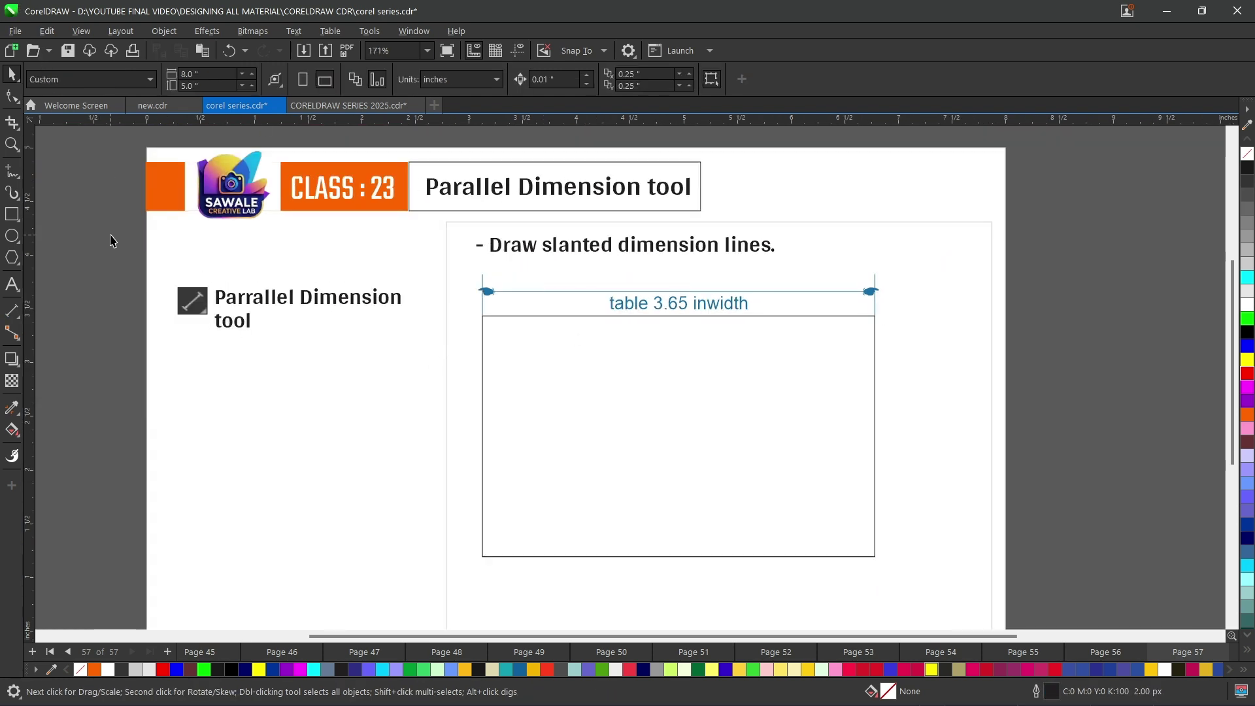